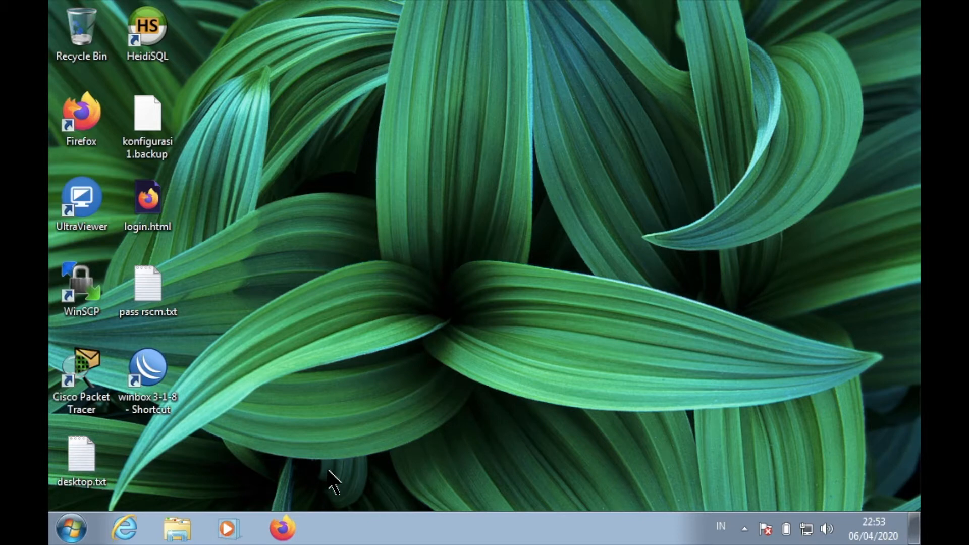
{"action": "left_click", "coordinate": [284, 528]}
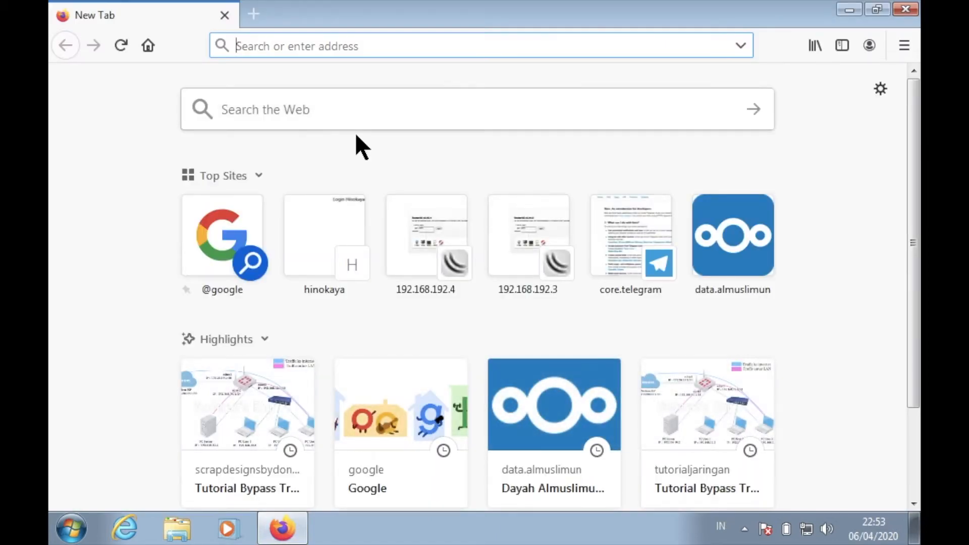
{"action": "type", "text": "htt"}
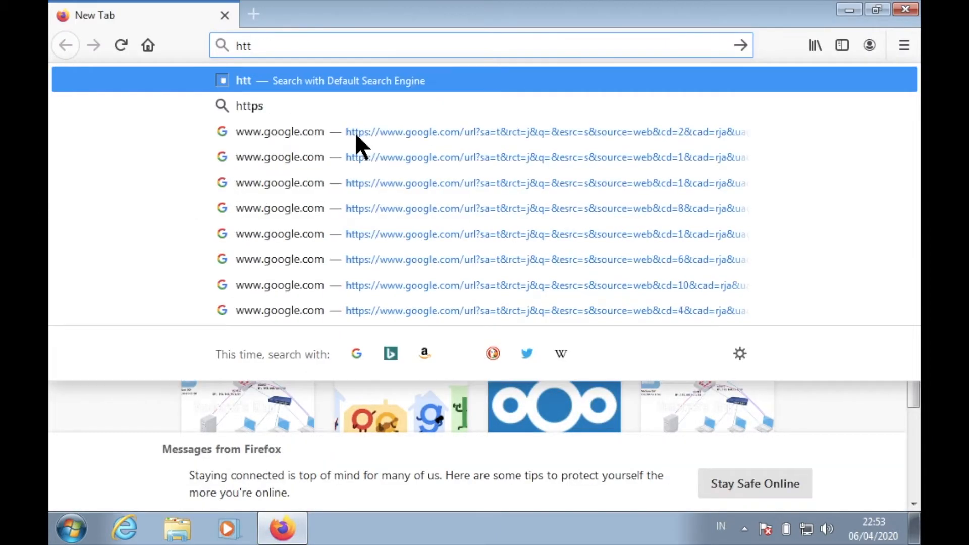
{"action": "type", "text": "ps://"}
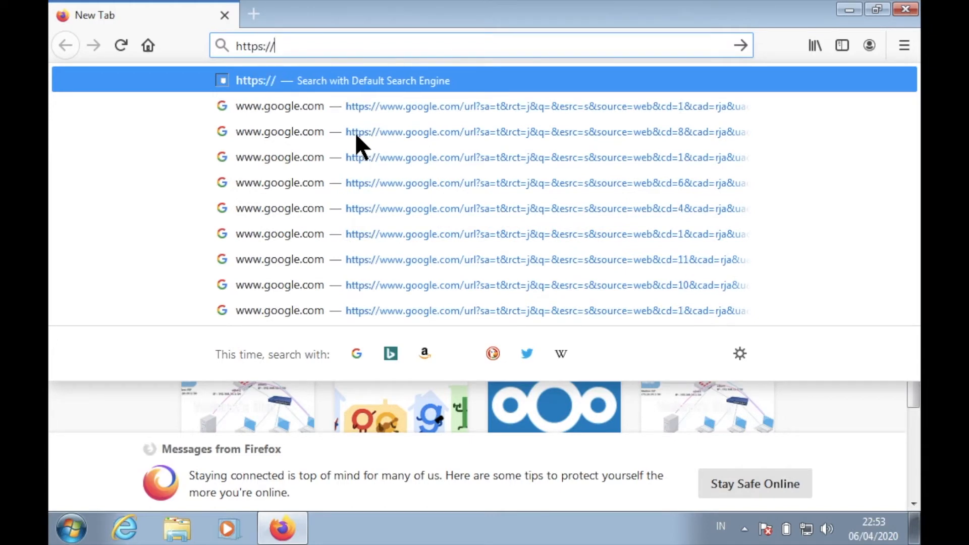
{"action": "type", "text": "data.almus"}
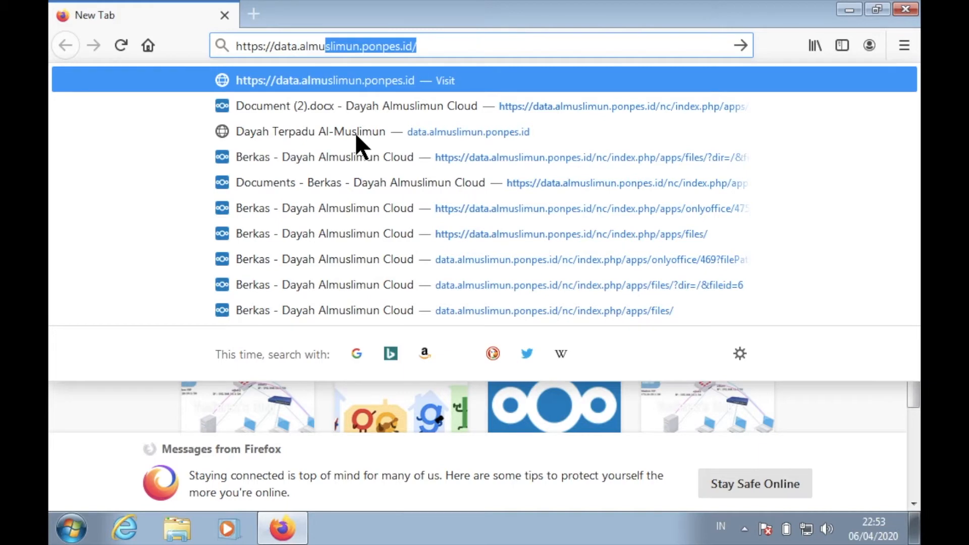
{"action": "type", "text": "limun.po"}
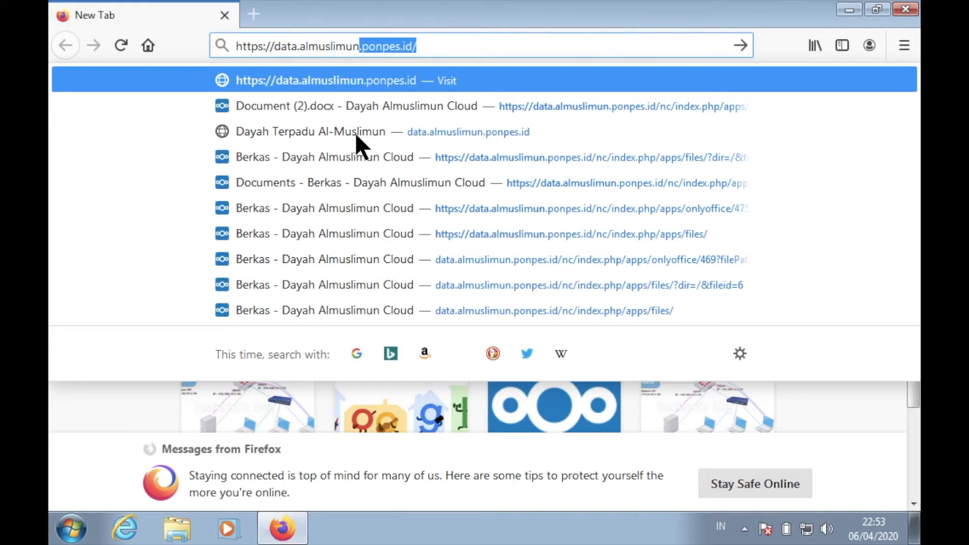
{"action": "type", "text": "npes.id"}
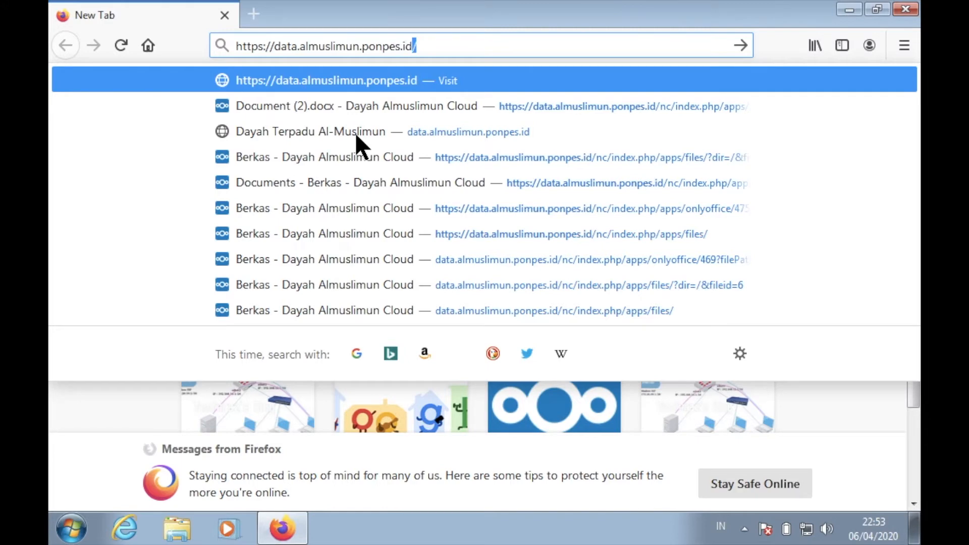
{"action": "key", "text": "Return"}
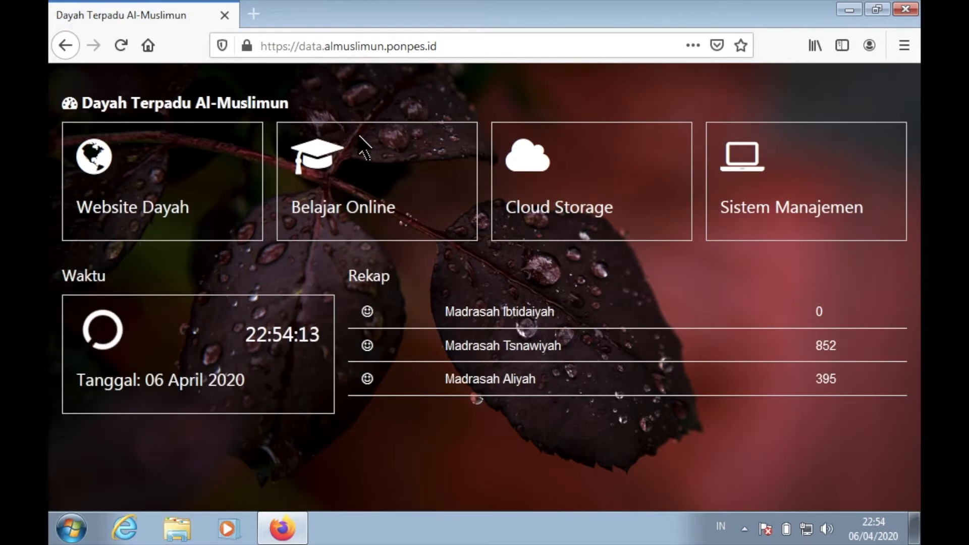
- Open the Cloud Storage login page, log in with the account username and password, and decline saving the login
{"action": "left_click", "coordinate": [599, 182]}
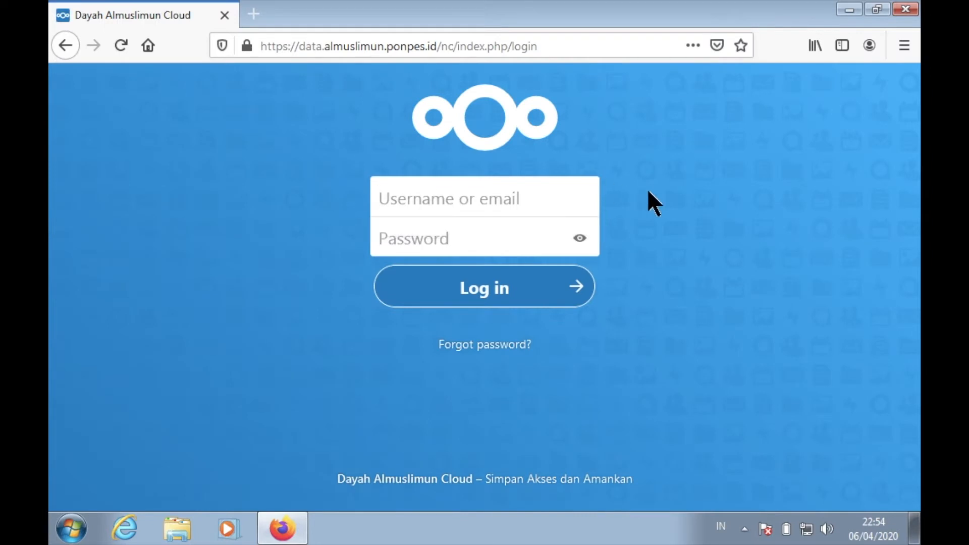
{"action": "left_click", "coordinate": [555, 192]}
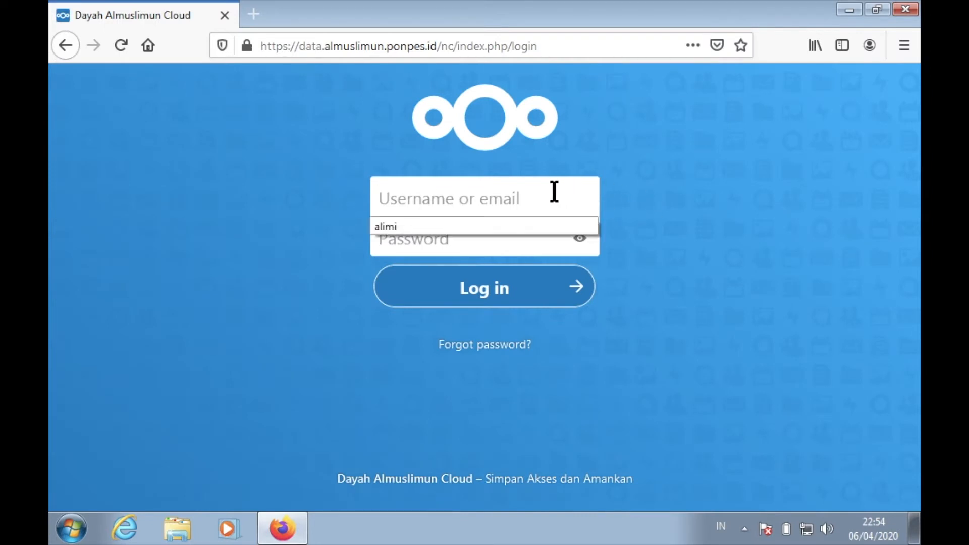
{"action": "type", "text": "alimi"}
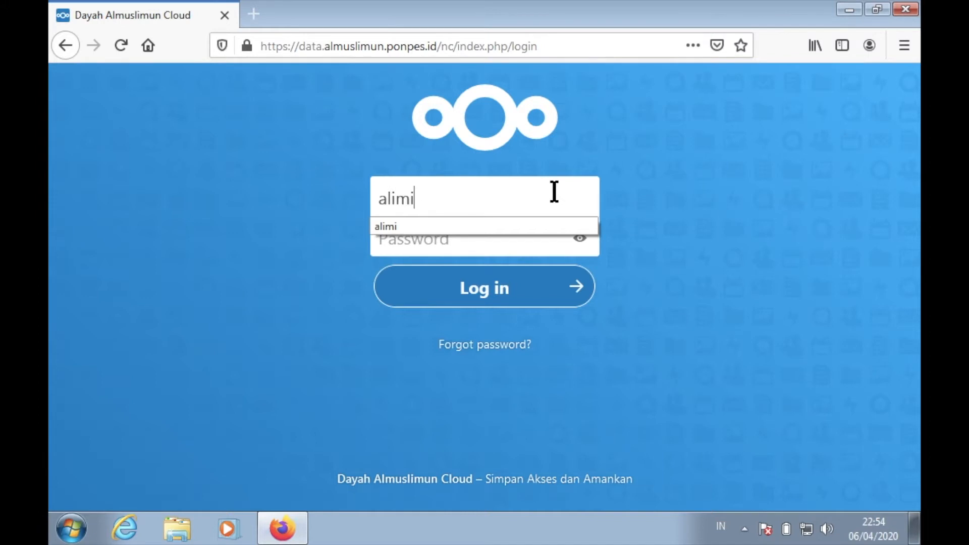
{"action": "key", "text": "Tab"}
{"action": "type", "text": "a"}
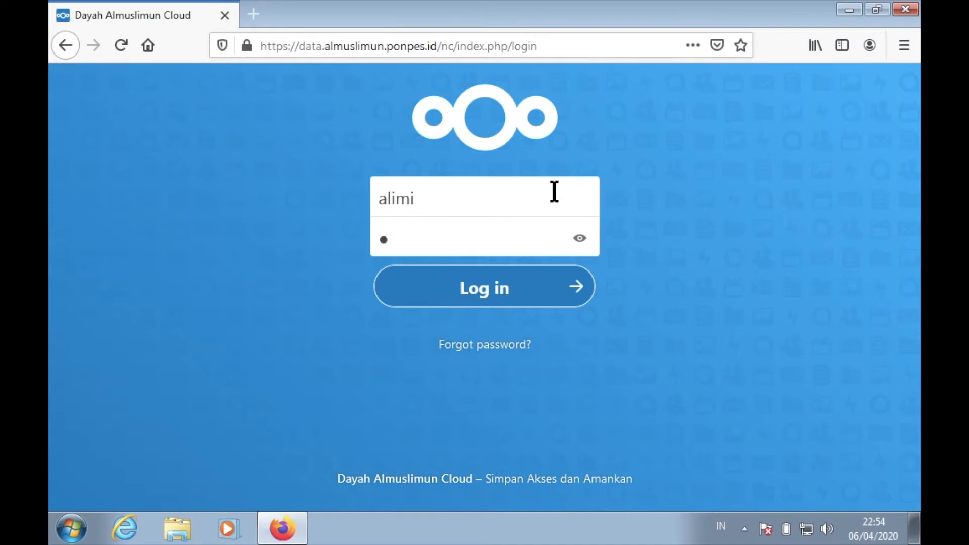
{"action": "type", "text": "************"}
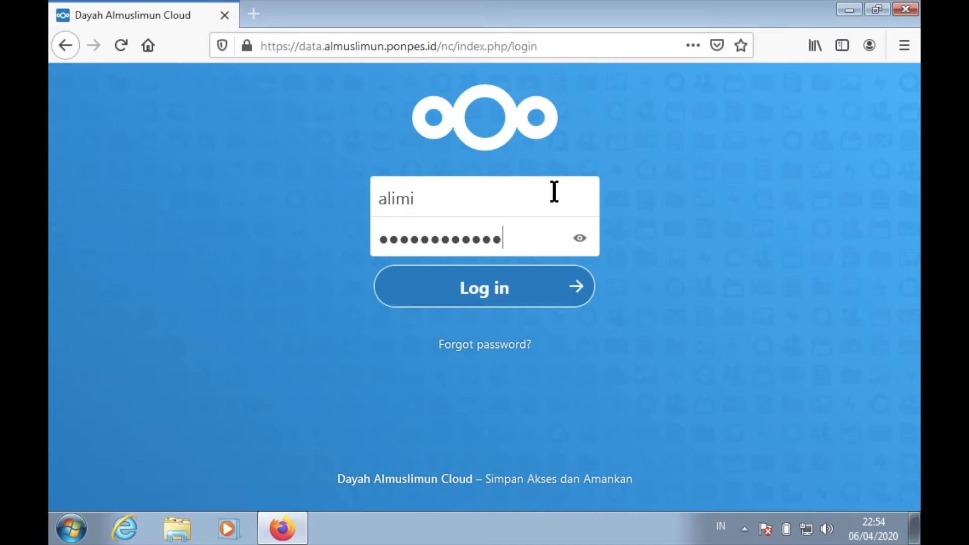
{"action": "left_click", "coordinate": [508, 306]}
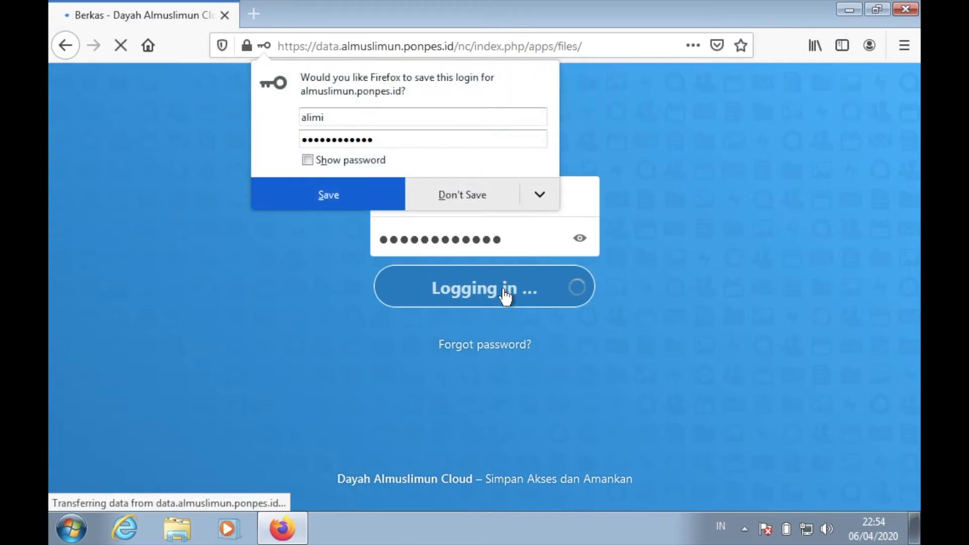
{"action": "left_click", "coordinate": [472, 195]}
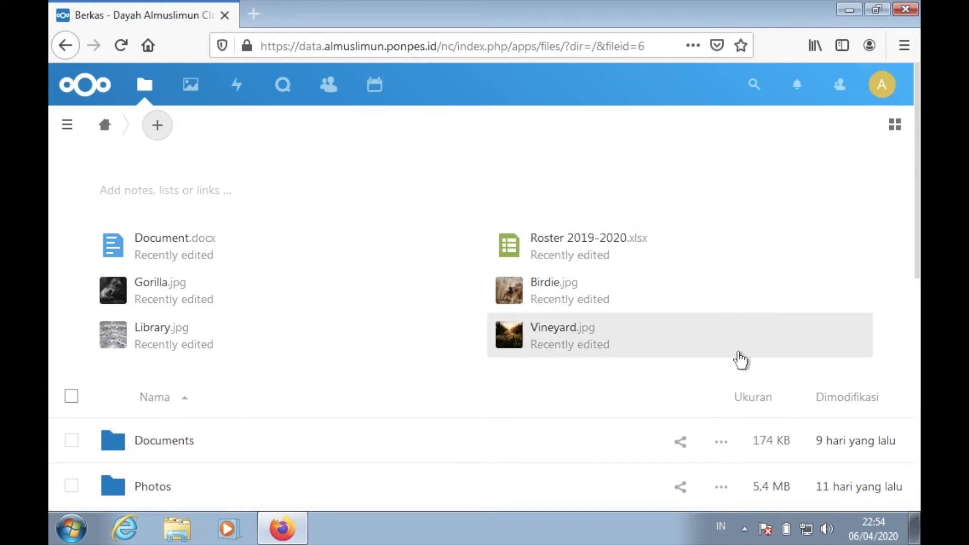
- Look through the cloud file list, then restore the browser window to a smaller size and extend its height
{"action": "scroll", "coordinate": [741, 360], "scroll_direction": "down", "scroll_amount": 2}
{"action": "scroll", "coordinate": [740, 359], "scroll_direction": "down", "scroll_amount": 5}
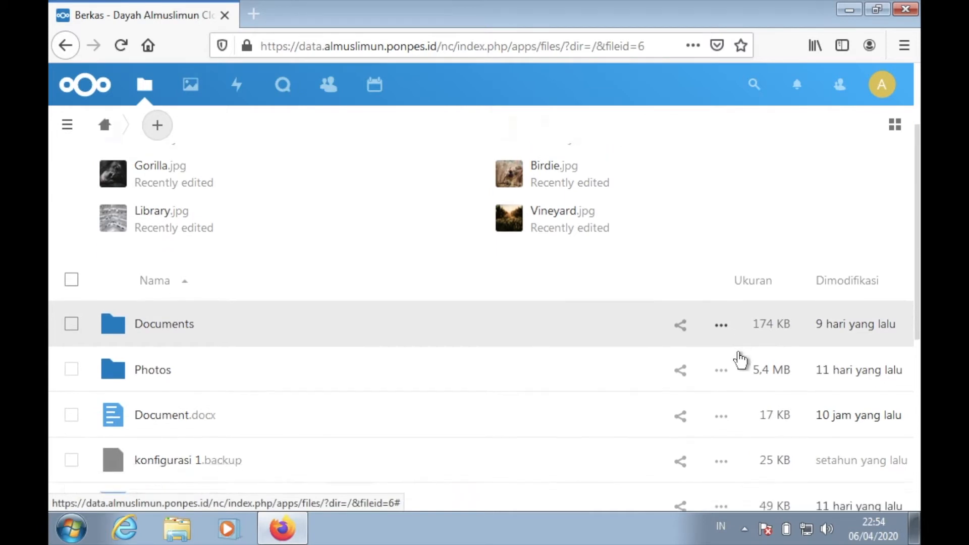
{"action": "scroll", "coordinate": [740, 360], "scroll_direction": "down", "scroll_amount": 2}
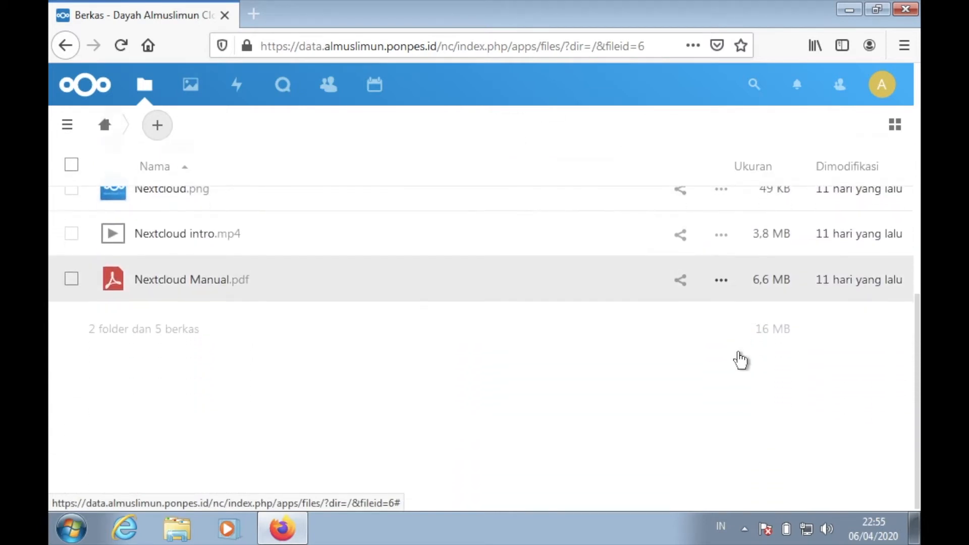
{"action": "scroll", "coordinate": [744, 363], "scroll_direction": "up", "scroll_amount": 8}
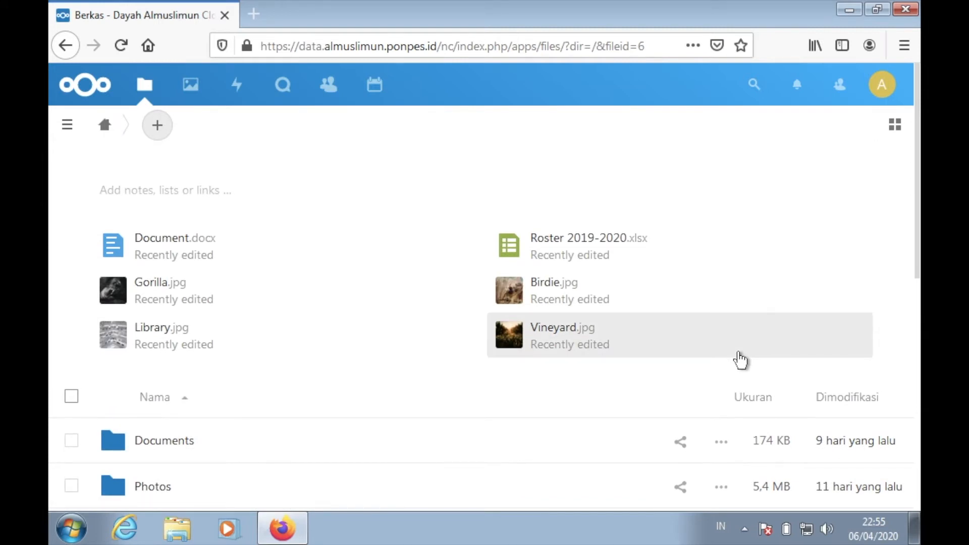
{"action": "scroll", "coordinate": [740, 359], "scroll_direction": "down", "scroll_amount": 8}
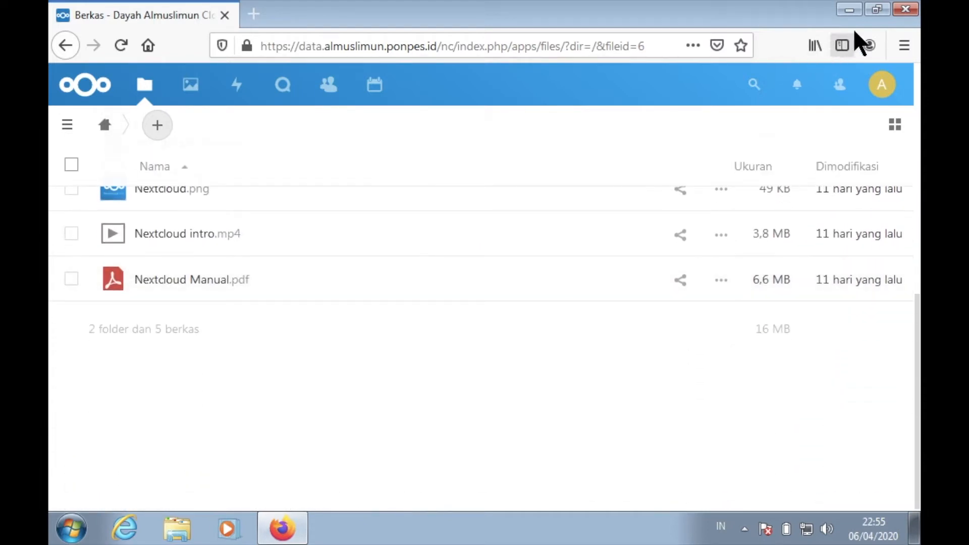
{"action": "left_click", "coordinate": [878, 9]}
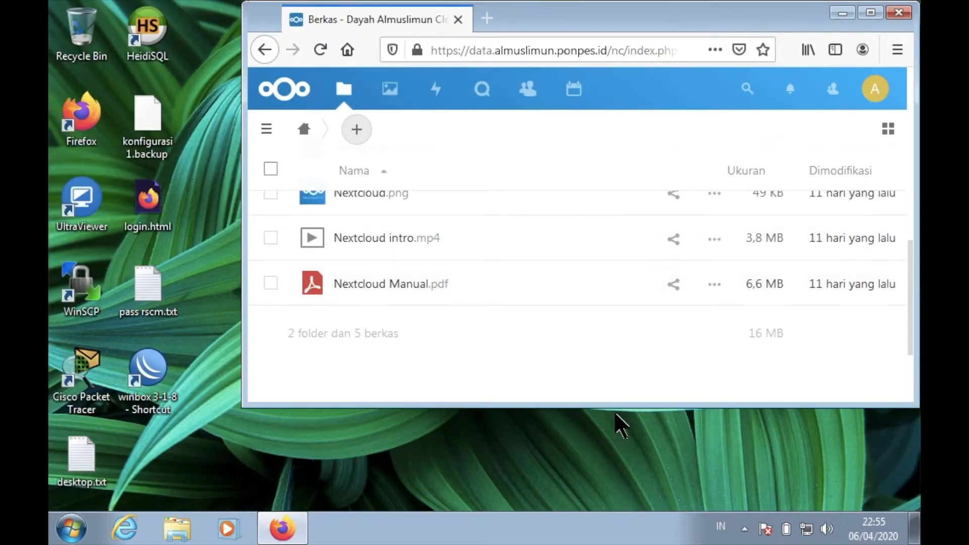
{"action": "left_click_drag", "start_coordinate": [618, 406], "coordinate": [613, 483]}
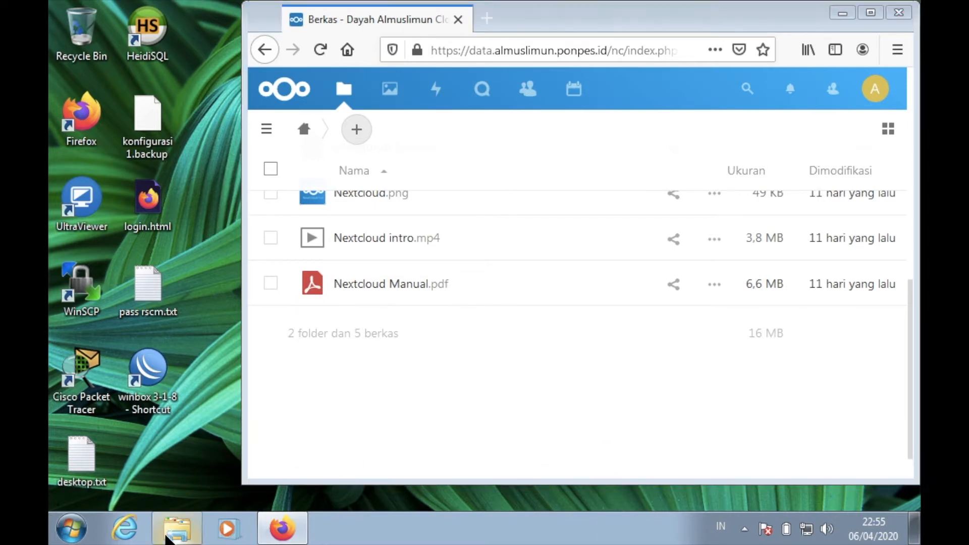
- Open the Sample Pictures folder of the Pictures library in Windows Explorer and restore that window to a smaller size
{"action": "left_click", "coordinate": [167, 534]}
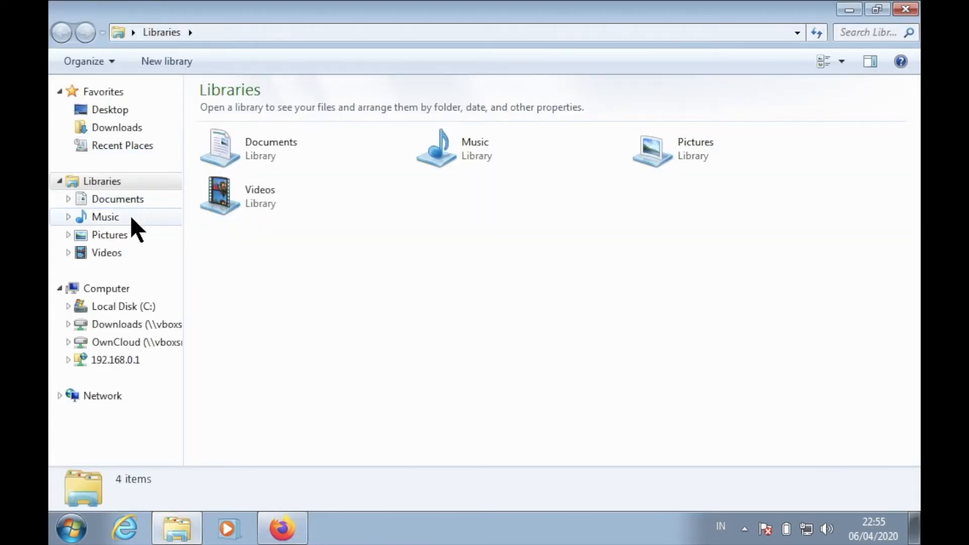
{"action": "left_click", "coordinate": [129, 235]}
{"action": "double_click", "coordinate": [247, 205]}
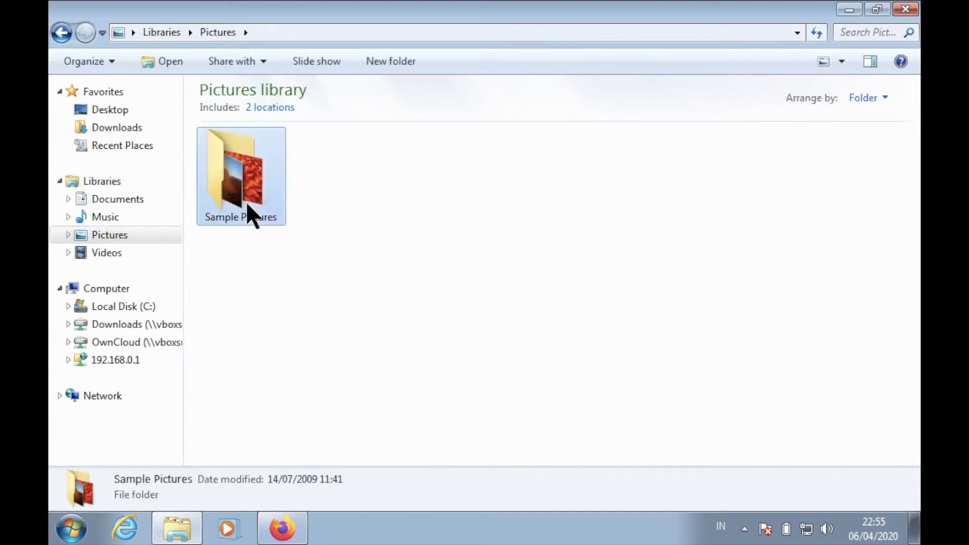
{"action": "left_click", "coordinate": [870, 7]}
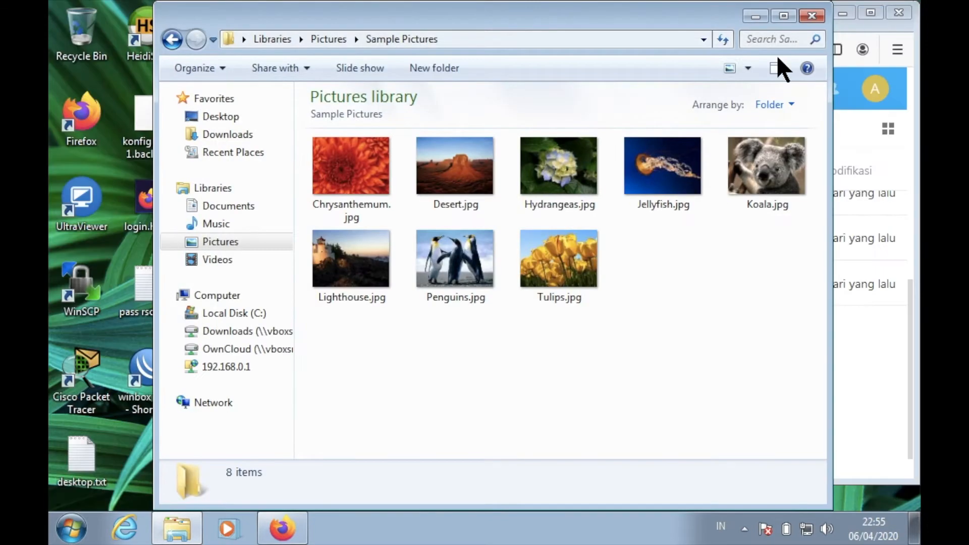
- Arrange the Explorer and browser windows side by side and upload Tulips.jpg from Sample Pictures into the cloud file list
{"action": "left_click_drag", "start_coordinate": [662, 19], "coordinate": [297, 68]}
{"action": "left_click_drag", "start_coordinate": [601, 20], "coordinate": [691, 16]}
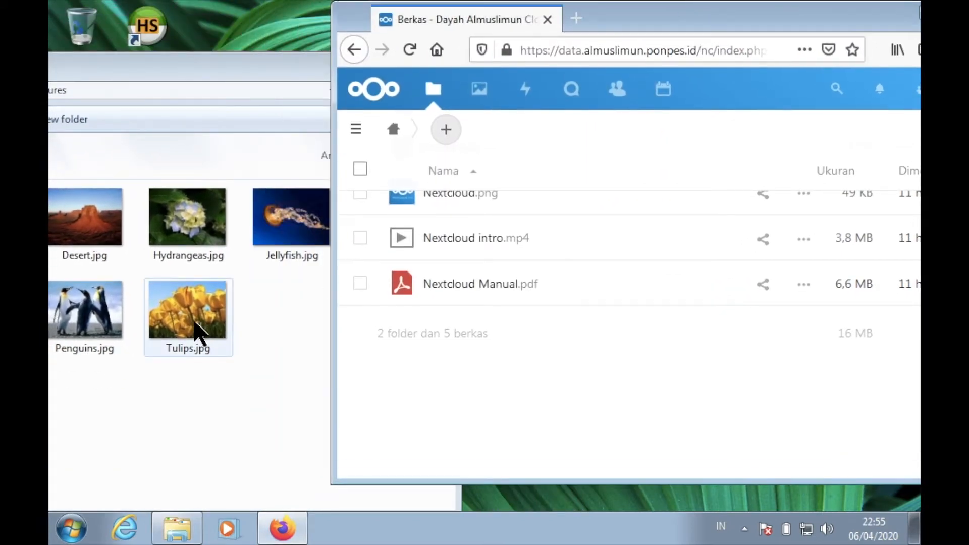
{"action": "left_click_drag", "start_coordinate": [196, 324], "coordinate": [575, 376]}
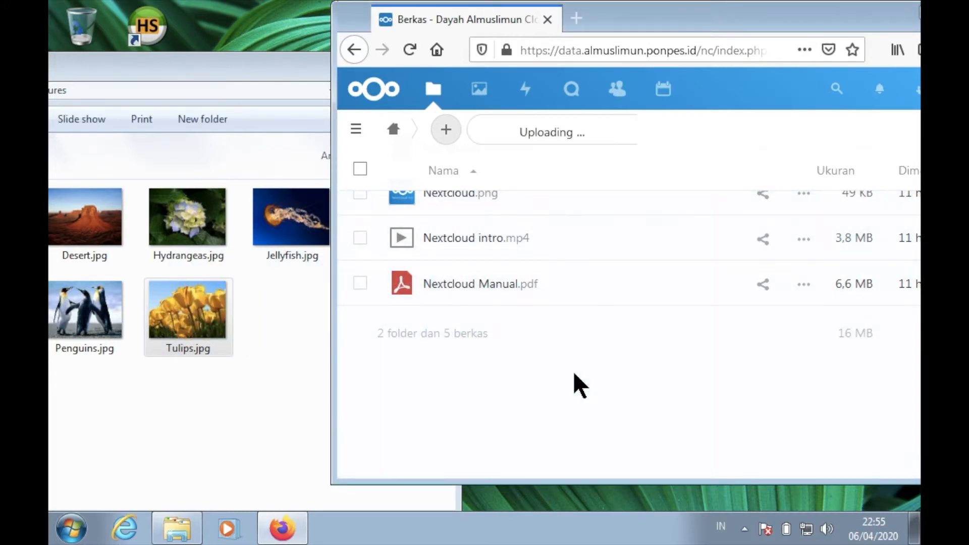
{"action": "mouse_move", "coordinate": [612, 144]}
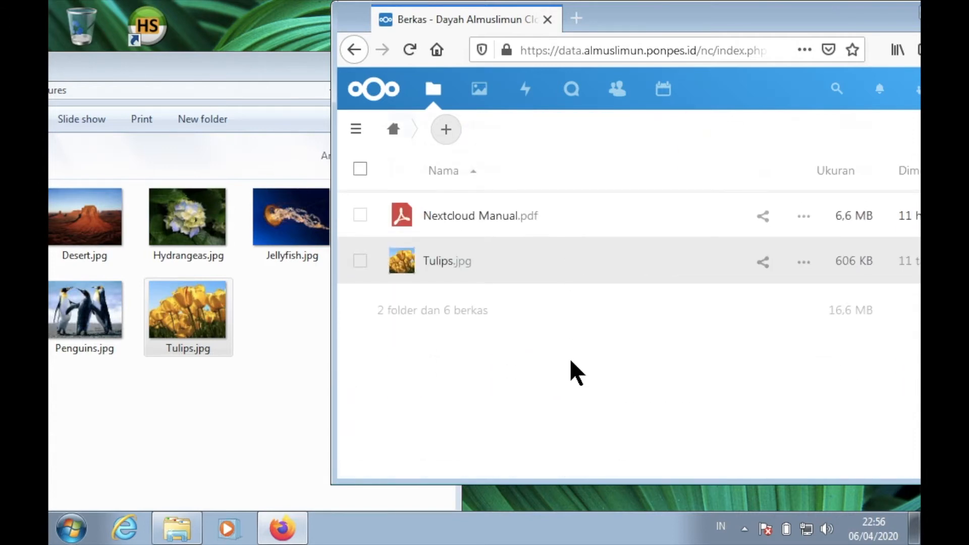
- Preview the uploaded Tulips.jpg in the cloud with the browser window maximized, and close the preview
{"action": "scroll", "coordinate": [569, 358], "scroll_direction": "up", "scroll_amount": 3}
{"action": "scroll", "coordinate": [573, 368], "scroll_direction": "down", "scroll_amount": 3}
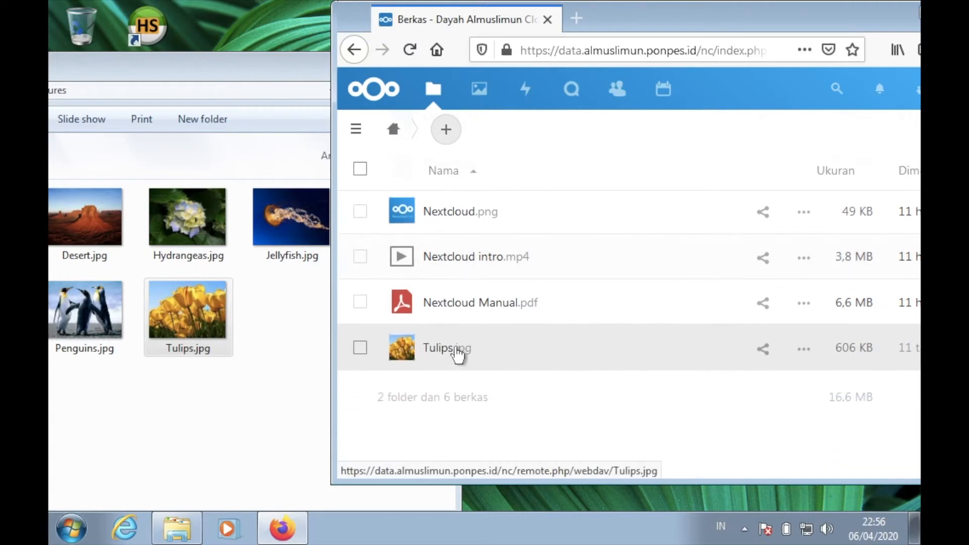
{"action": "left_click", "coordinate": [434, 353]}
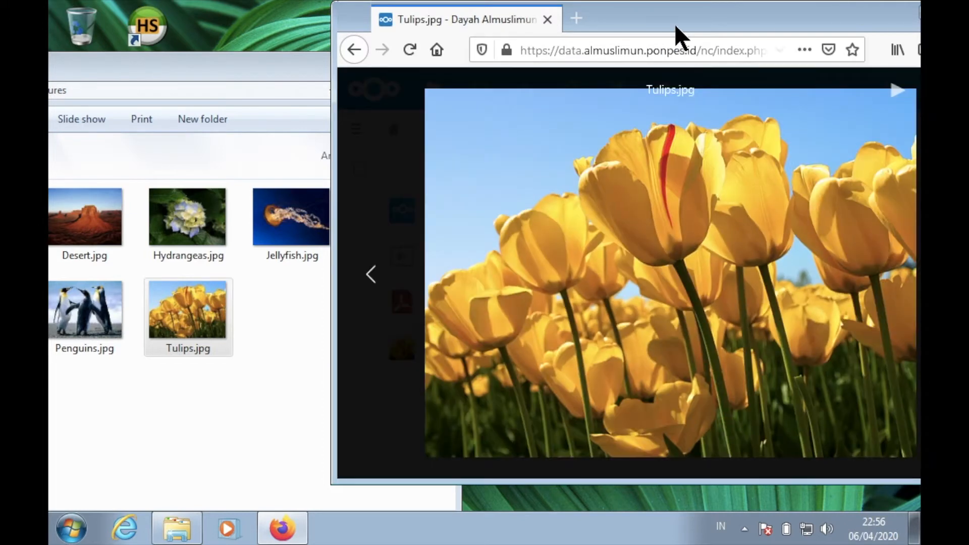
{"action": "left_click_drag", "start_coordinate": [684, 26], "coordinate": [492, 40]}
{"action": "left_click", "coordinate": [767, 27]}
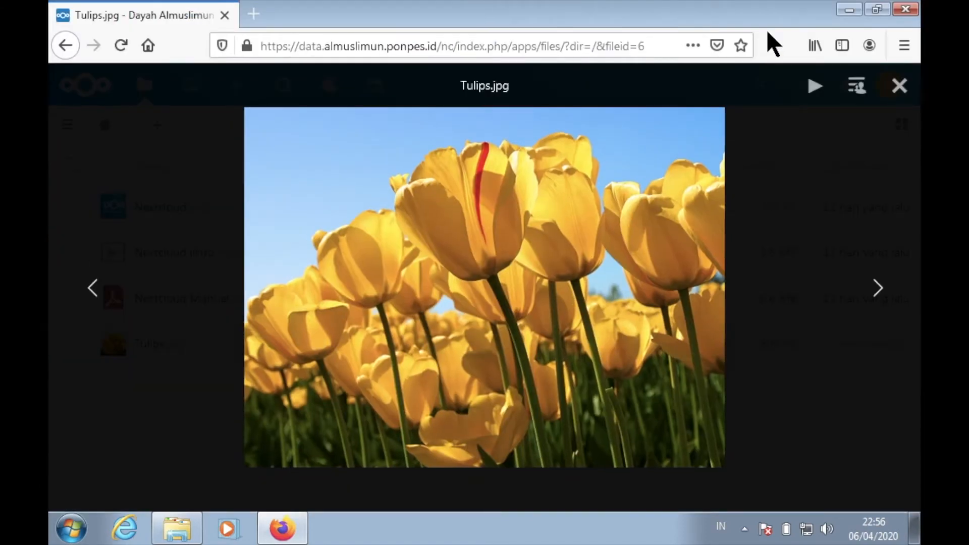
{"action": "left_click", "coordinate": [901, 85]}
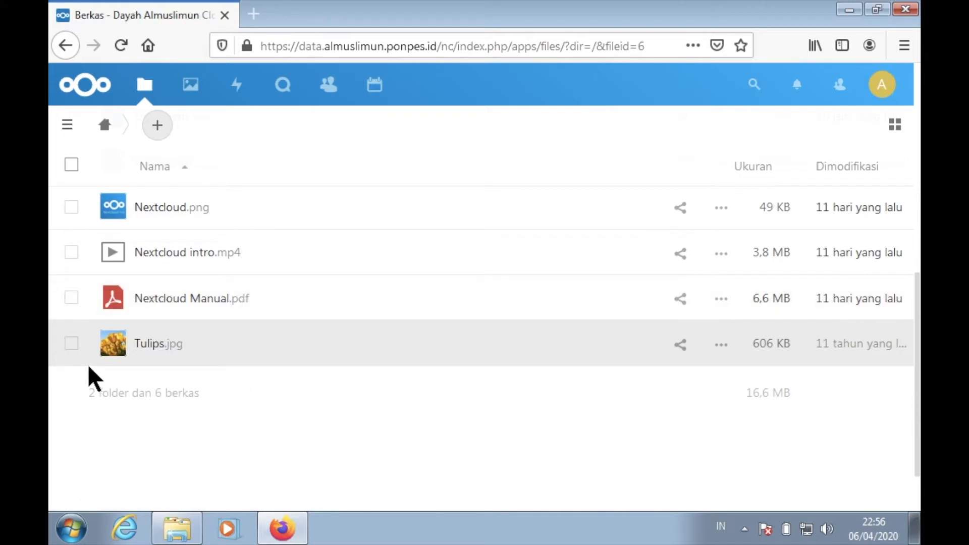
- Delete Tulips.jpg from the cloud file list
{"action": "left_click", "coordinate": [73, 347]}
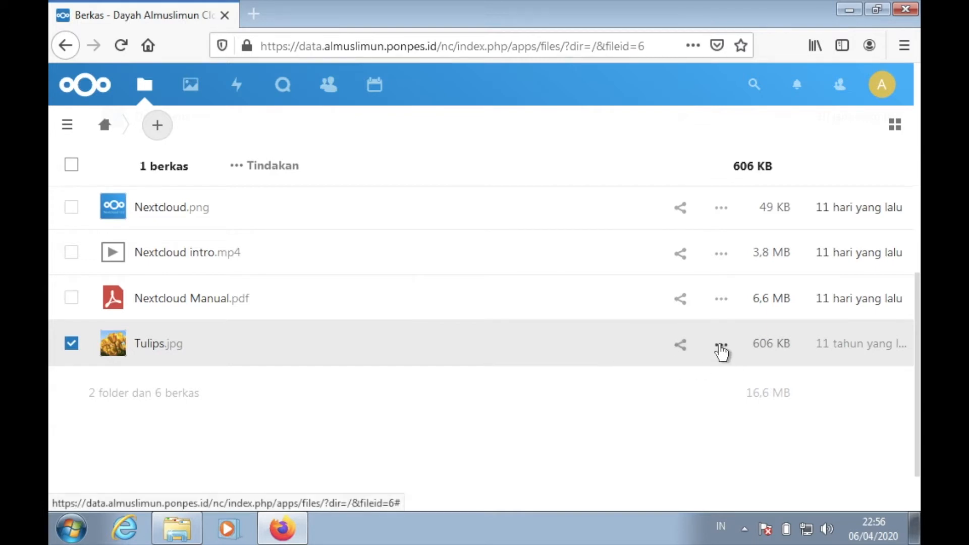
{"action": "left_click", "coordinate": [721, 347]}
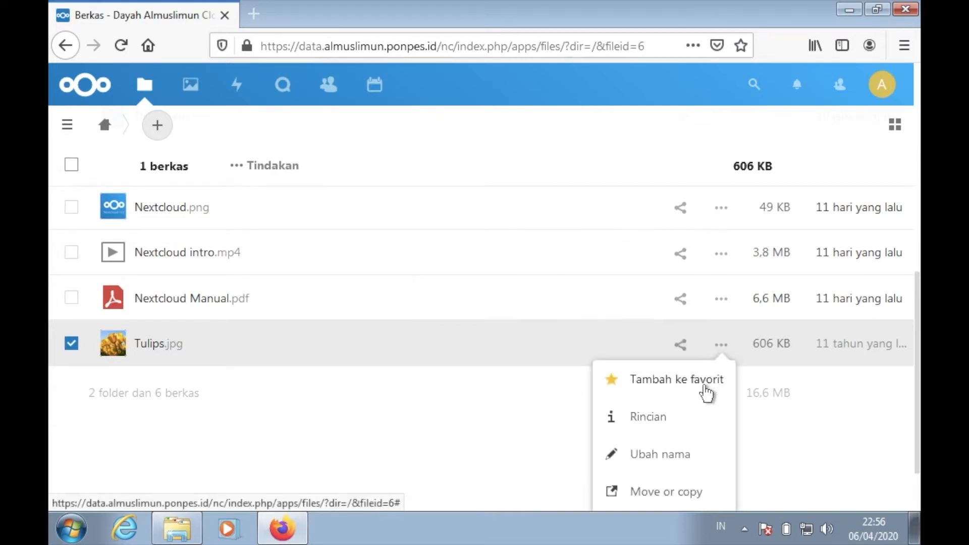
{"action": "scroll", "coordinate": [707, 392], "scroll_direction": "down", "scroll_amount": 1}
{"action": "scroll", "coordinate": [706, 393], "scroll_direction": "down", "scroll_amount": 1}
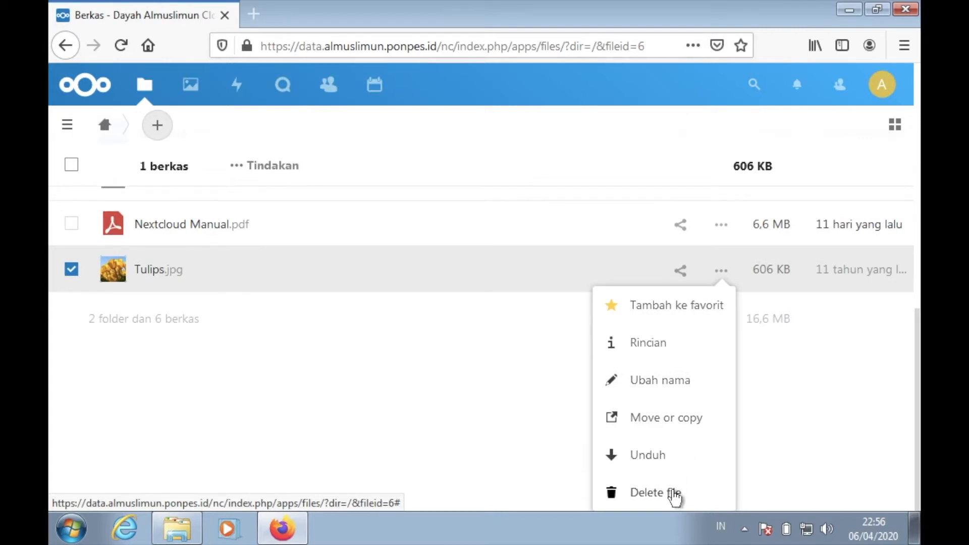
{"action": "left_click", "coordinate": [674, 497]}
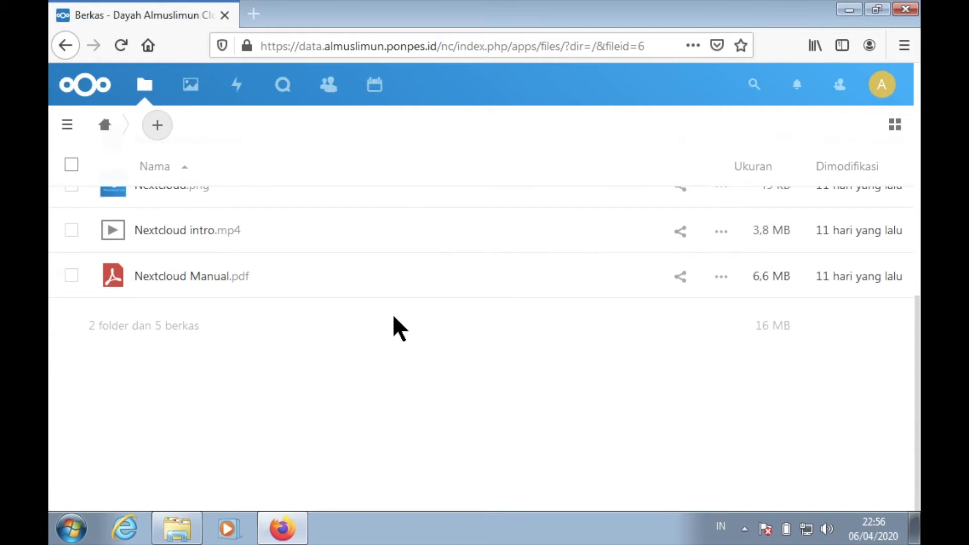
{"action": "scroll", "coordinate": [398, 328], "scroll_direction": "up", "scroll_amount": 4}
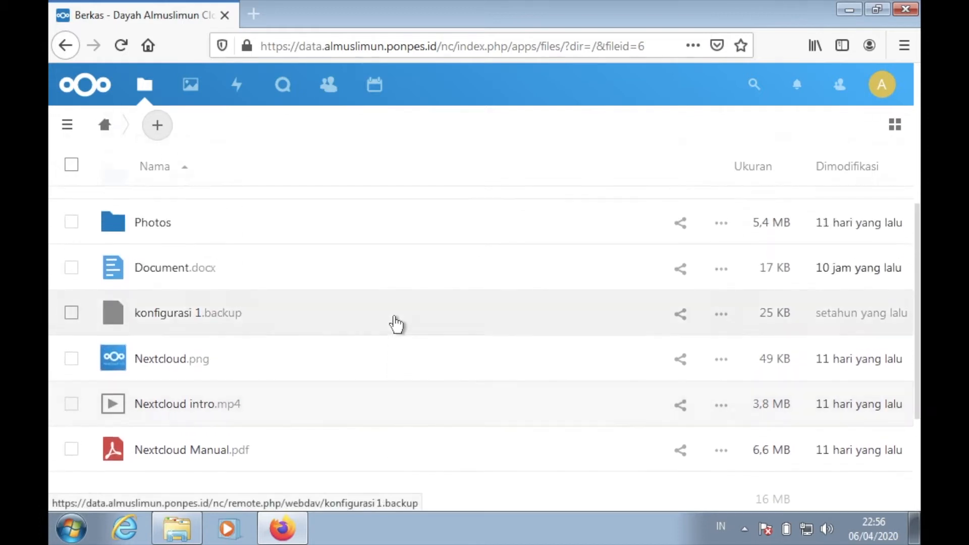
- Select Document.docx and konfigurasi 1.backup together in the cloud file list and delete both files
{"action": "scroll", "coordinate": [397, 324], "scroll_direction": "up", "scroll_amount": 3}
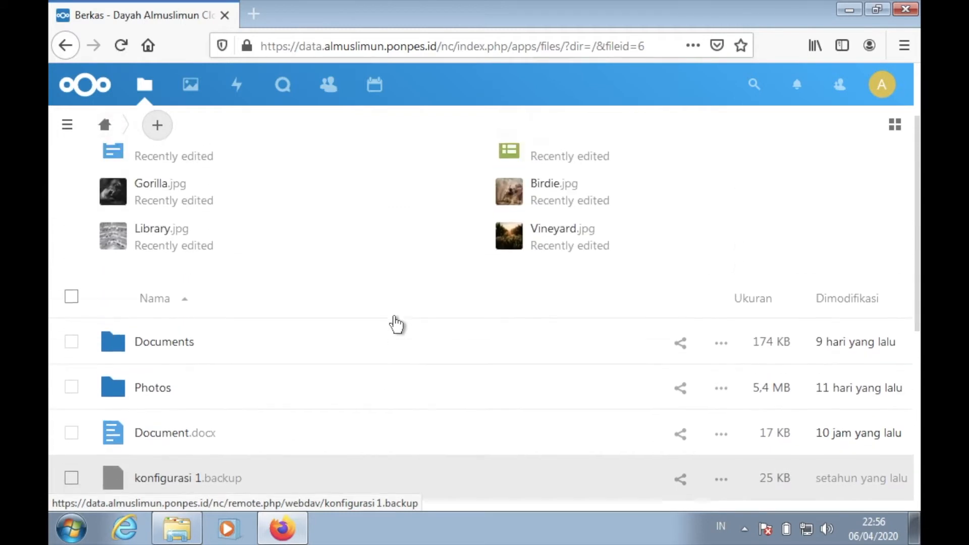
{"action": "scroll", "coordinate": [397, 324], "scroll_direction": "down", "scroll_amount": 2}
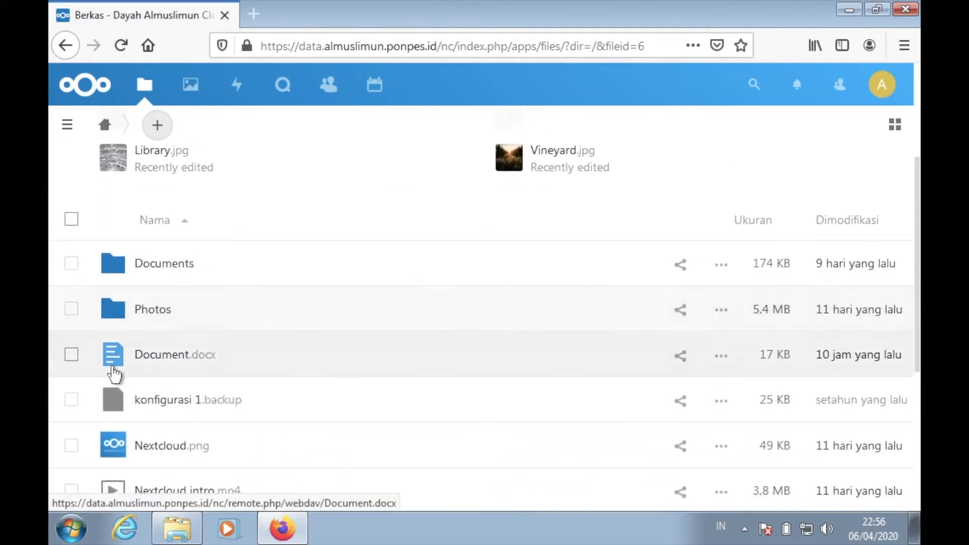
{"action": "left_click", "coordinate": [72, 356]}
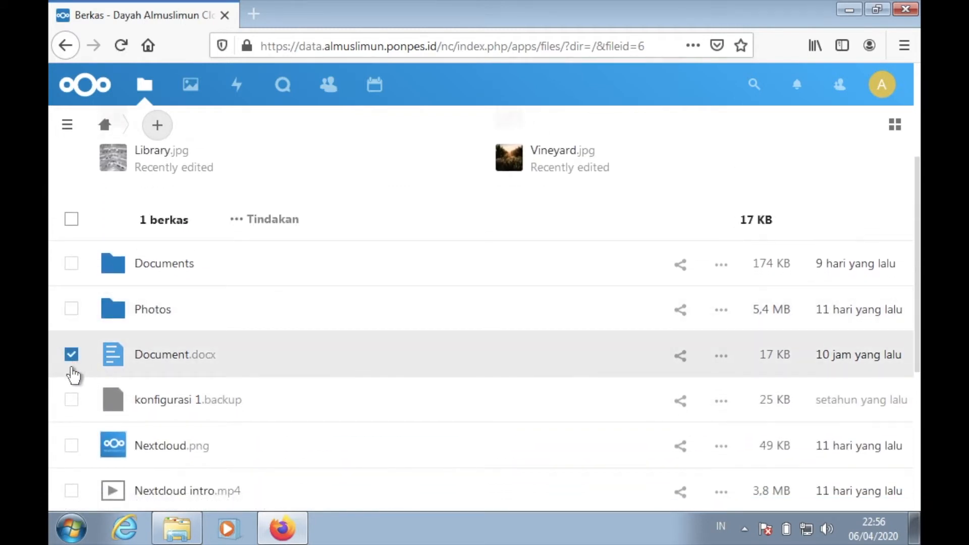
{"action": "left_click", "coordinate": [71, 401]}
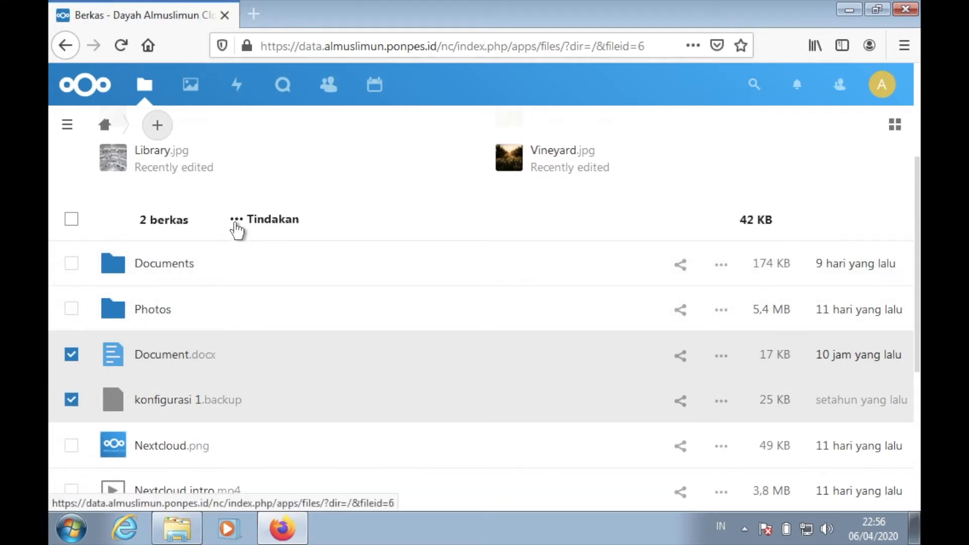
{"action": "left_click", "coordinate": [236, 220]}
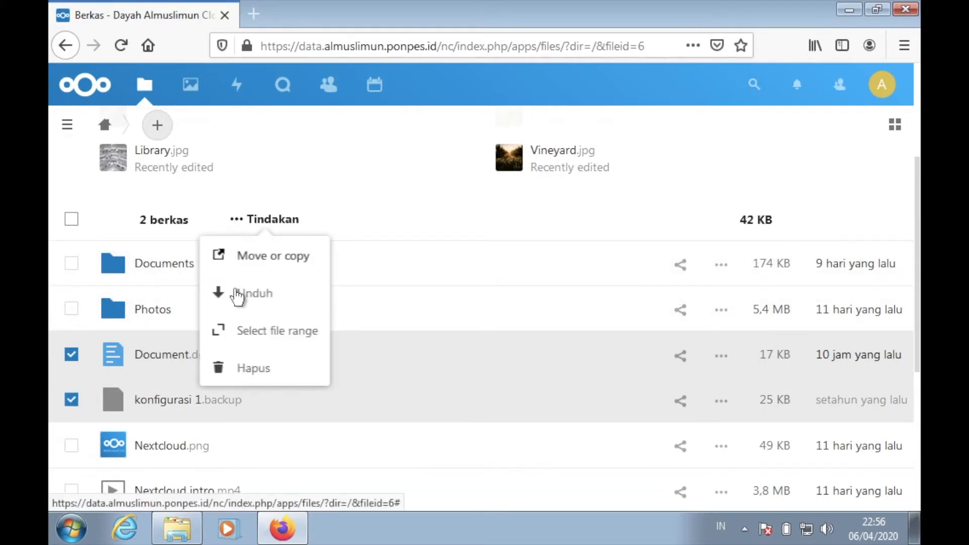
{"action": "left_click", "coordinate": [243, 369]}
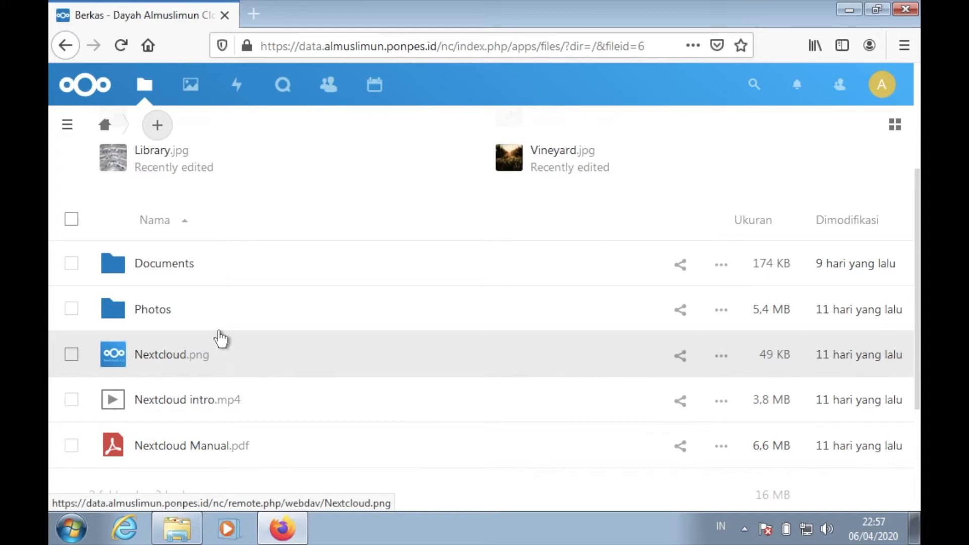
- Open the list of deleted files, look through it and permanently delete everything in it
{"action": "left_click", "coordinate": [67, 125]}
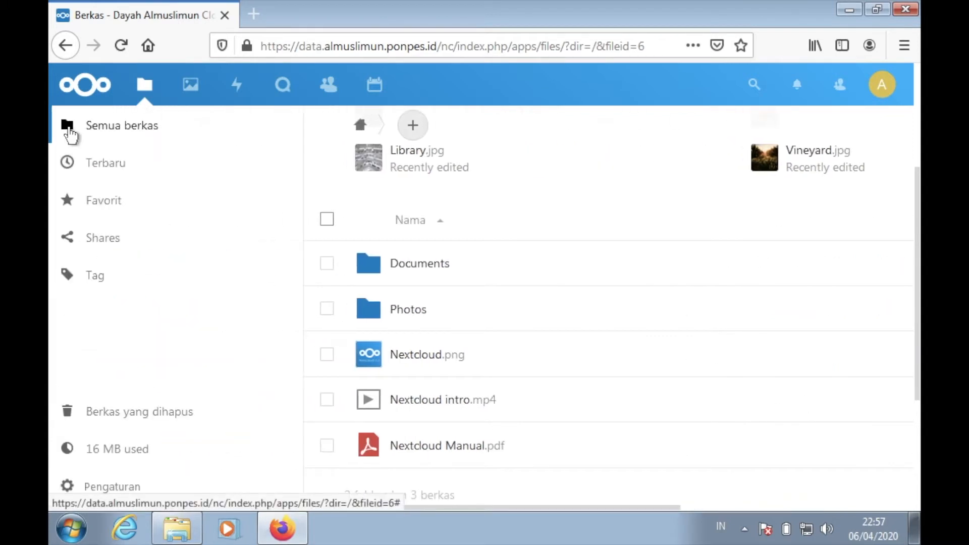
{"action": "left_click", "coordinate": [143, 87]}
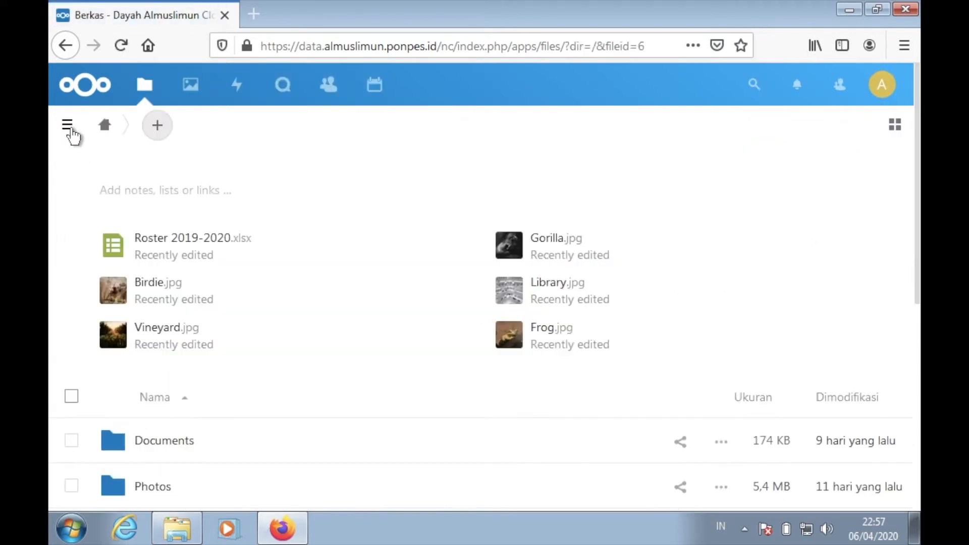
{"action": "left_click", "coordinate": [68, 129]}
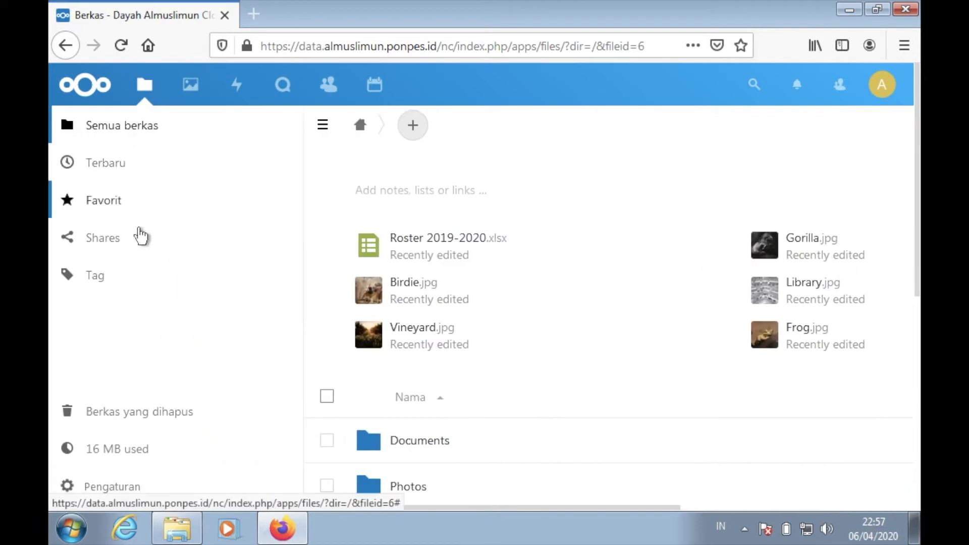
{"action": "left_click", "coordinate": [166, 414]}
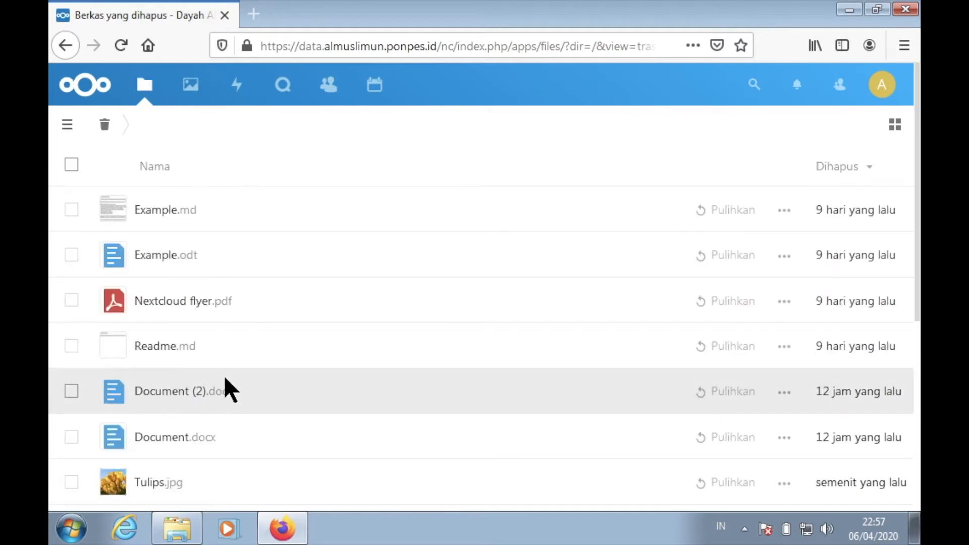
{"action": "scroll", "coordinate": [294, 364], "scroll_direction": "down", "scroll_amount": 3}
{"action": "scroll", "coordinate": [293, 364], "scroll_direction": "down", "scroll_amount": 2}
{"action": "scroll", "coordinate": [293, 363], "scroll_direction": "up", "scroll_amount": 3}
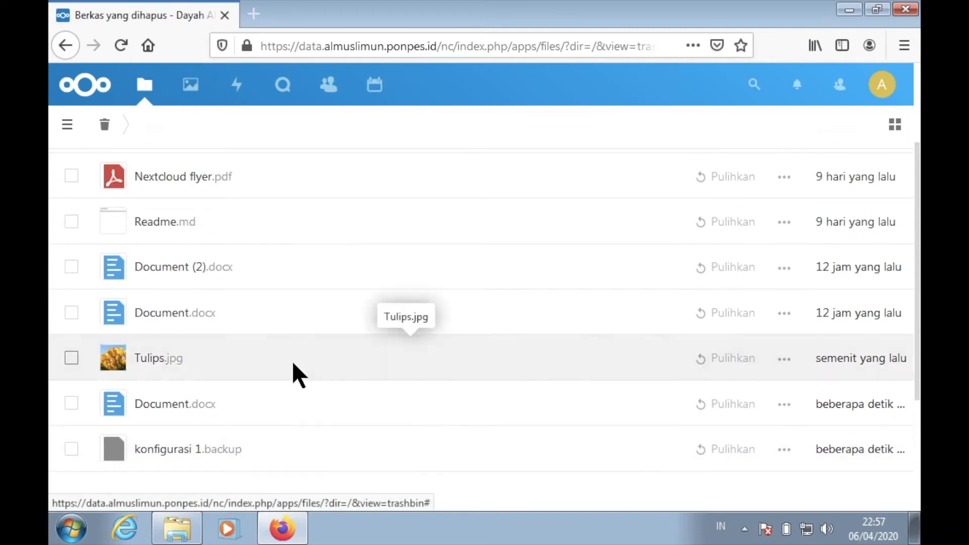
{"action": "scroll", "coordinate": [293, 363], "scroll_direction": "up", "scroll_amount": 3}
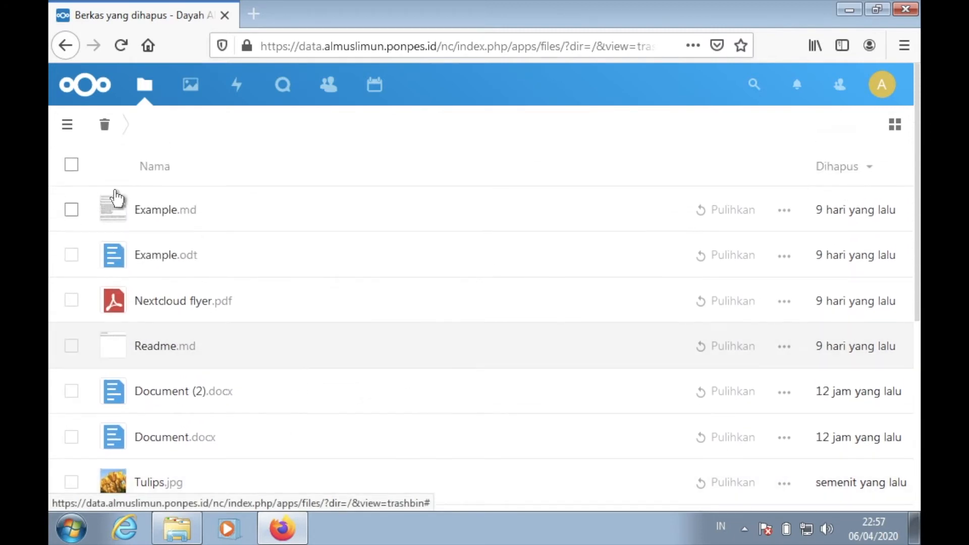
{"action": "left_click", "coordinate": [71, 166]}
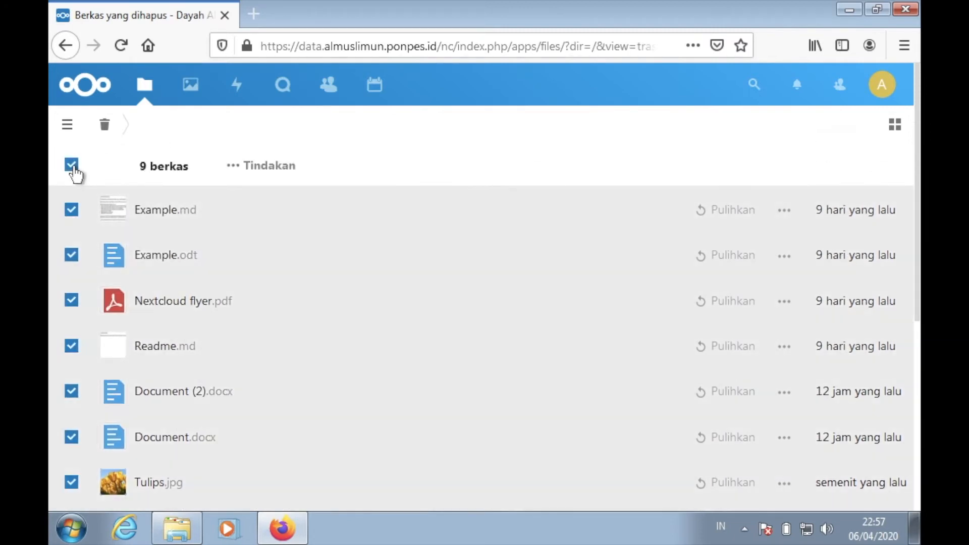
{"action": "left_click", "coordinate": [237, 169]}
{"action": "left_click", "coordinate": [265, 240]}
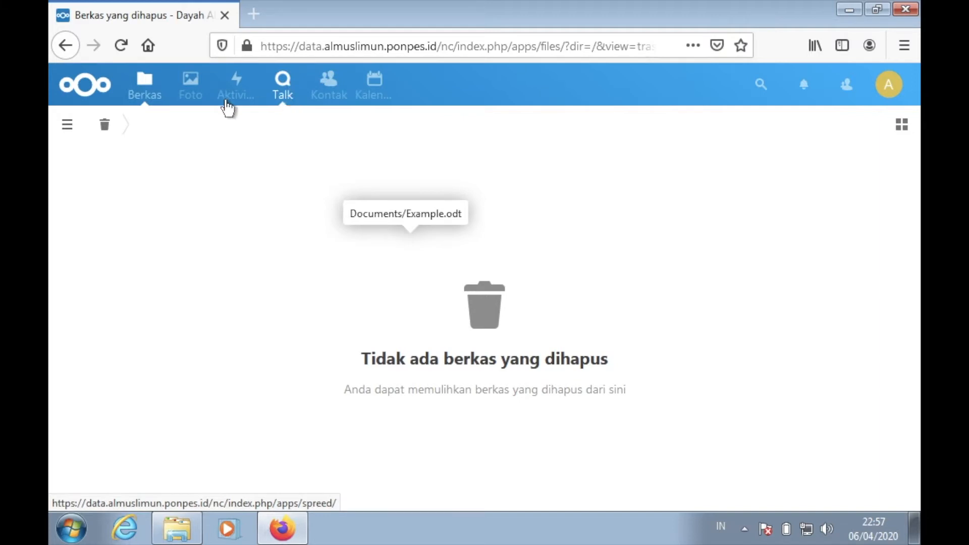
- Return to the main file list and create a new text-processing Document named Surat
{"action": "left_click", "coordinate": [147, 91]}
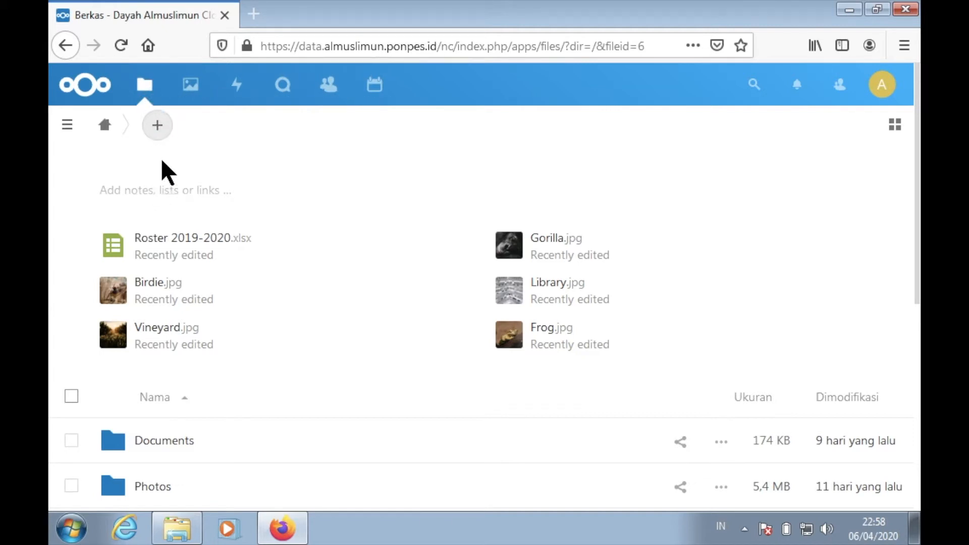
{"action": "left_click", "coordinate": [158, 128]}
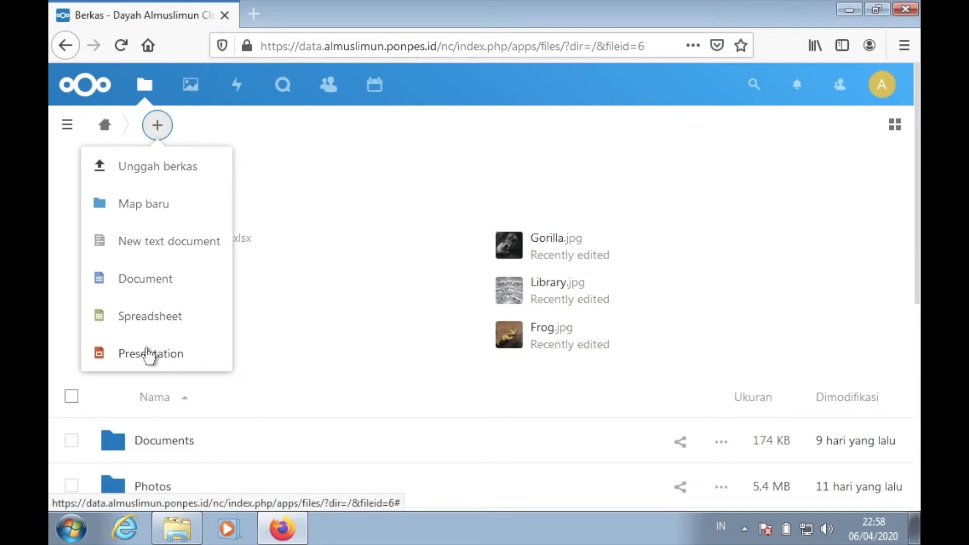
{"action": "left_click", "coordinate": [157, 284]}
{"action": "key", "text": "BackSpace"}
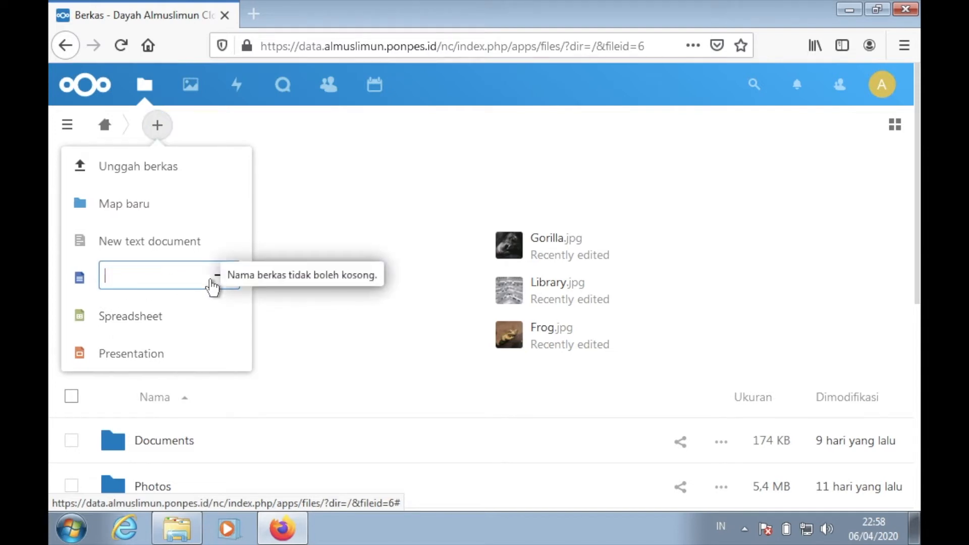
{"action": "type", "text": "Surat"}
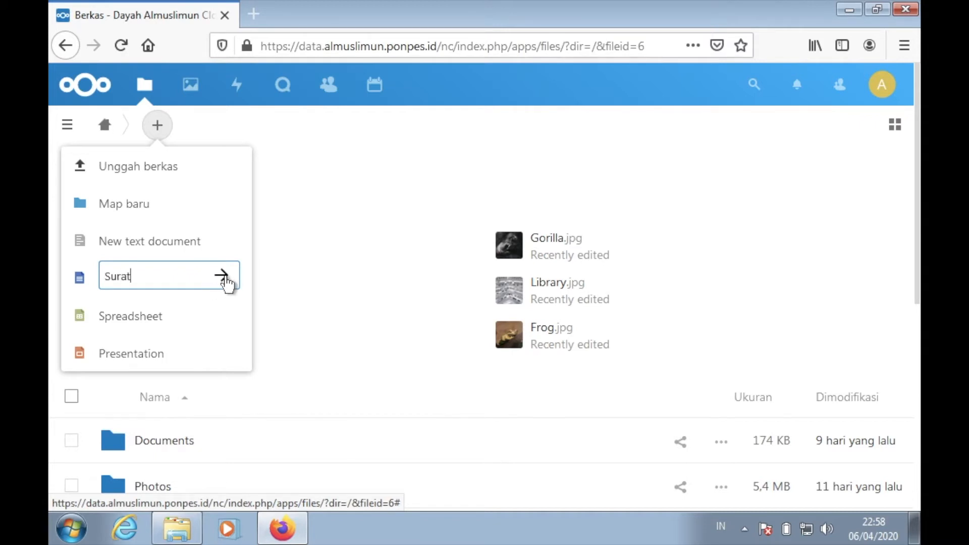
{"action": "left_click", "coordinate": [224, 278]}
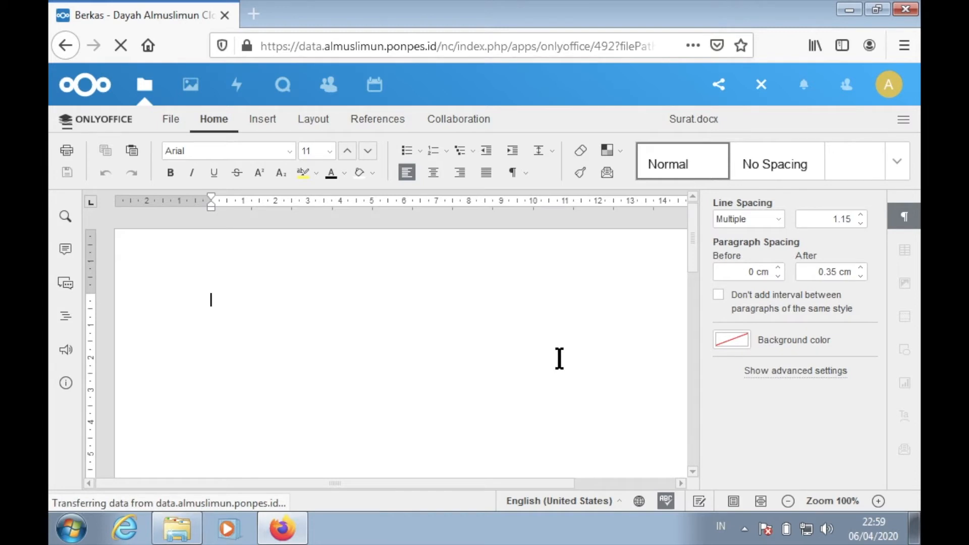
- Write "Kepada Yth", "Pimpinan dayah Terpadu Almuslimun", "Di," and "Tempat" on separate lines in Surat.docx and close the editor
{"action": "scroll", "coordinate": [559, 358], "scroll_direction": "down", "scroll_amount": 10}
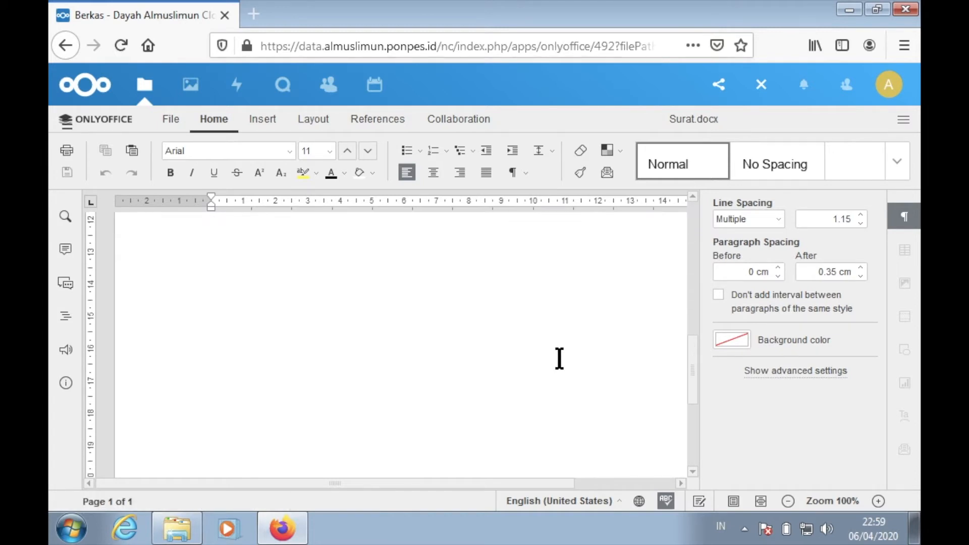
{"action": "scroll", "coordinate": [559, 358], "scroll_direction": "up", "scroll_amount": 10}
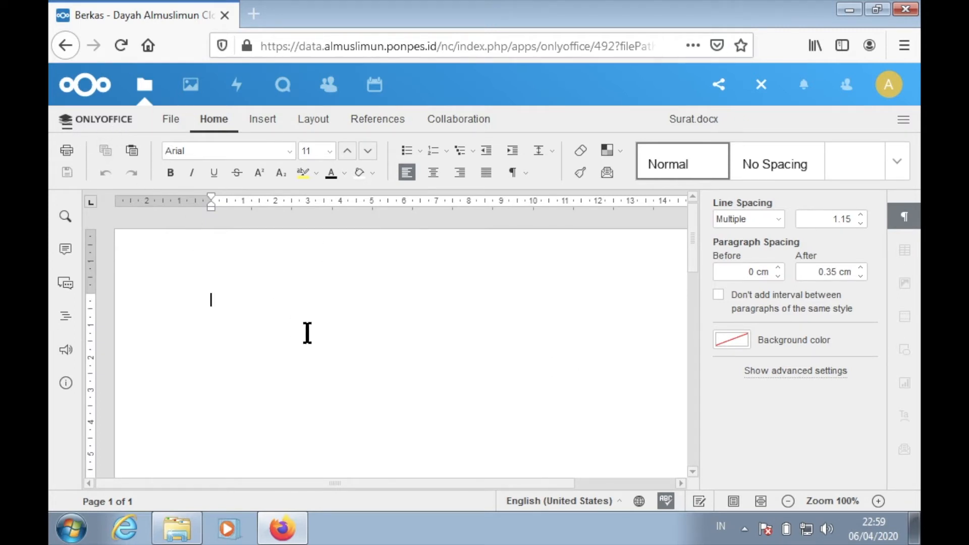
{"action": "type", "text": "S"}
{"action": "type", "text": "epada "}
{"action": "type", "text": "Y"}
{"action": "type", "text": "th"}
{"action": "key", "text": "Return"}
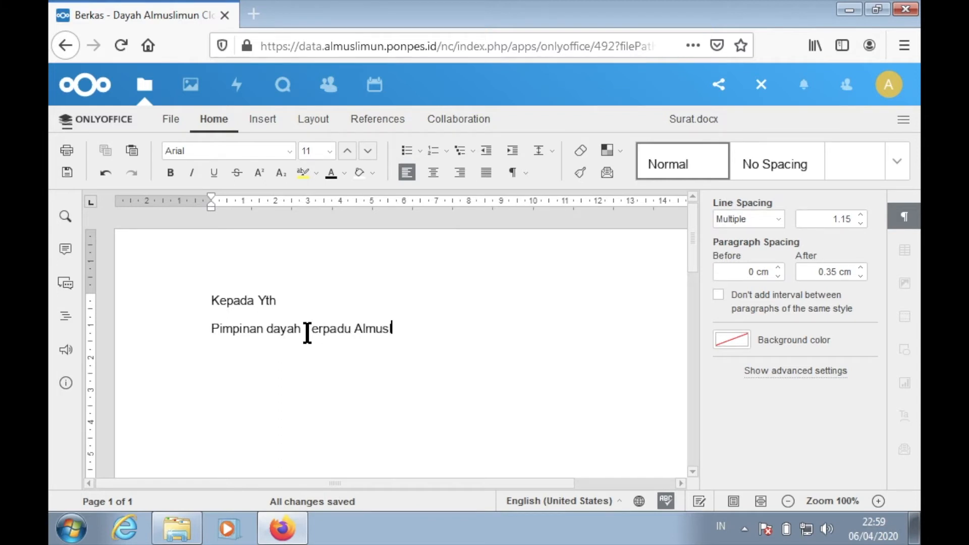
{"action": "type", "text": "mun "}
{"action": "type", "text": "Di,"}
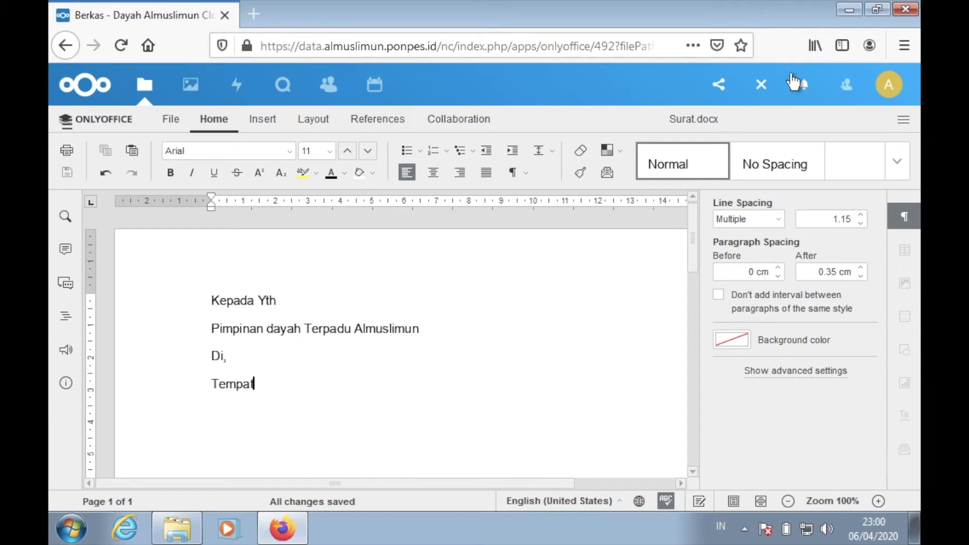
{"action": "left_click", "coordinate": [762, 87]}
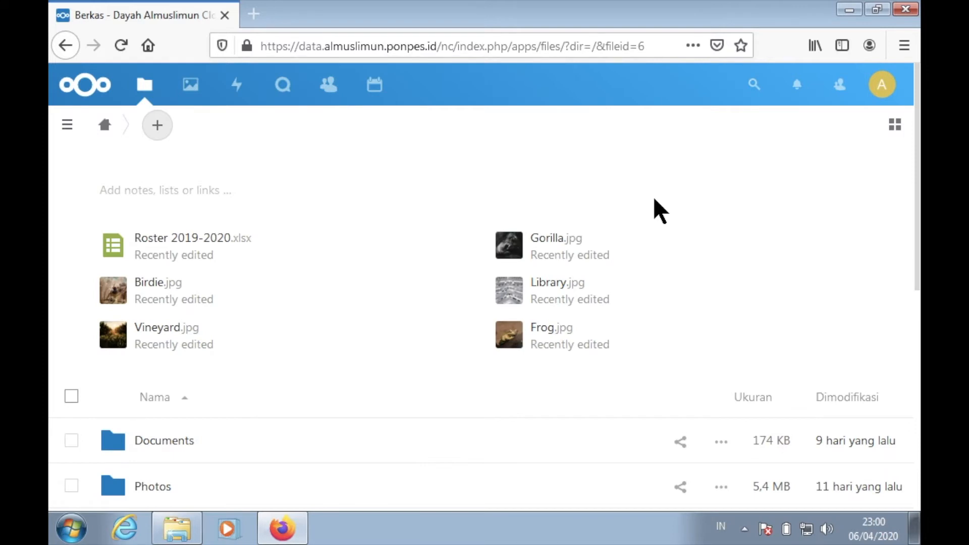
- Create a new folder named Dokumen Surat in the main file list
{"action": "scroll", "coordinate": [640, 367], "scroll_direction": "down", "scroll_amount": 6}
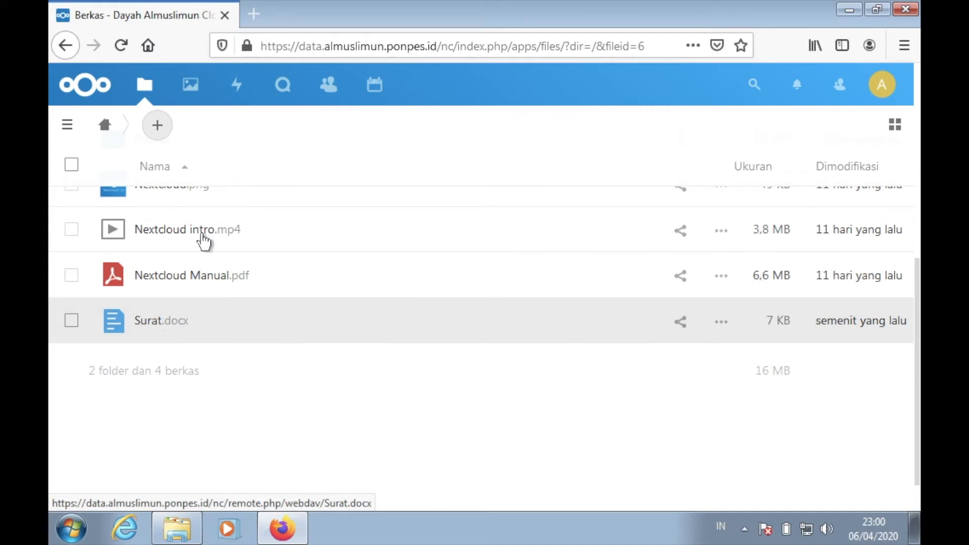
{"action": "left_click", "coordinate": [157, 126]}
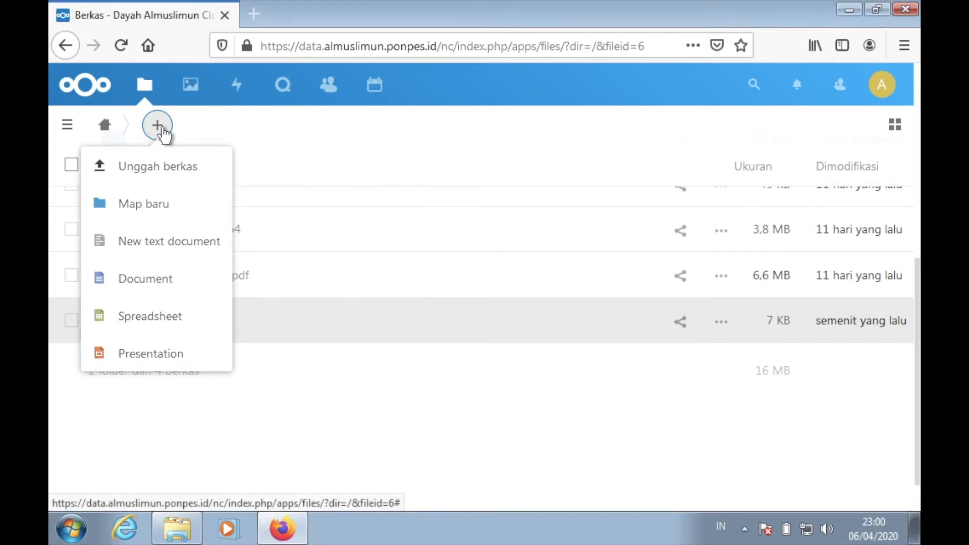
{"action": "left_click", "coordinate": [147, 203]}
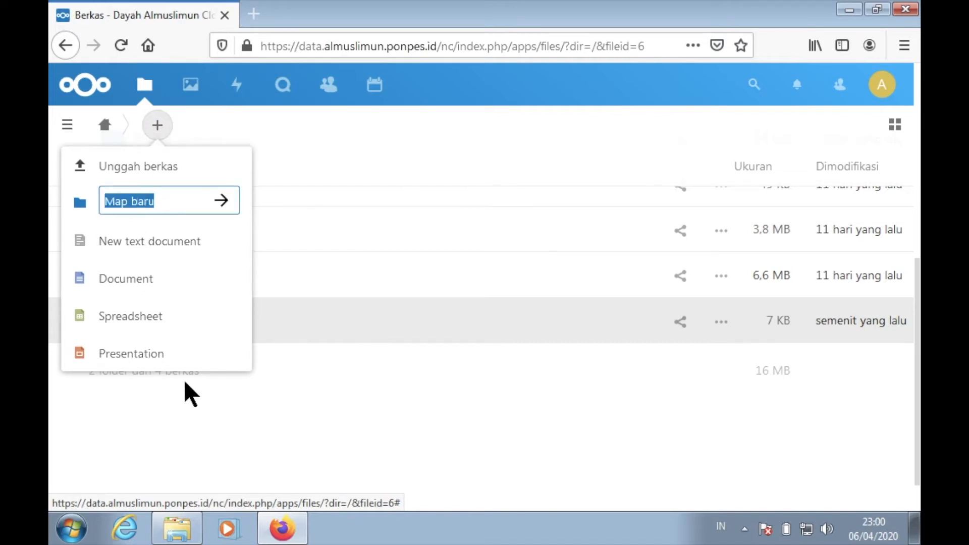
{"action": "key", "text": "BackSpace"}
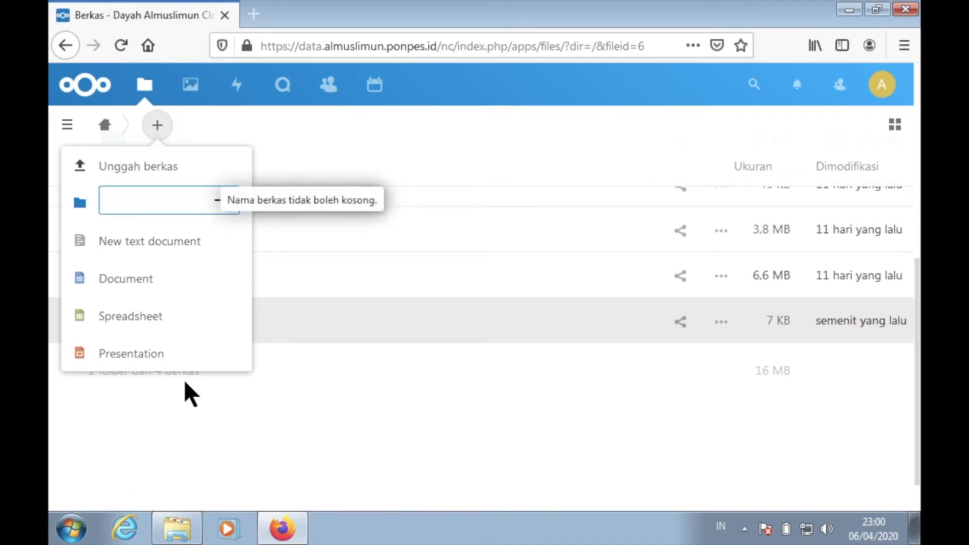
{"action": "type", "text": "Dokumen Surat"}
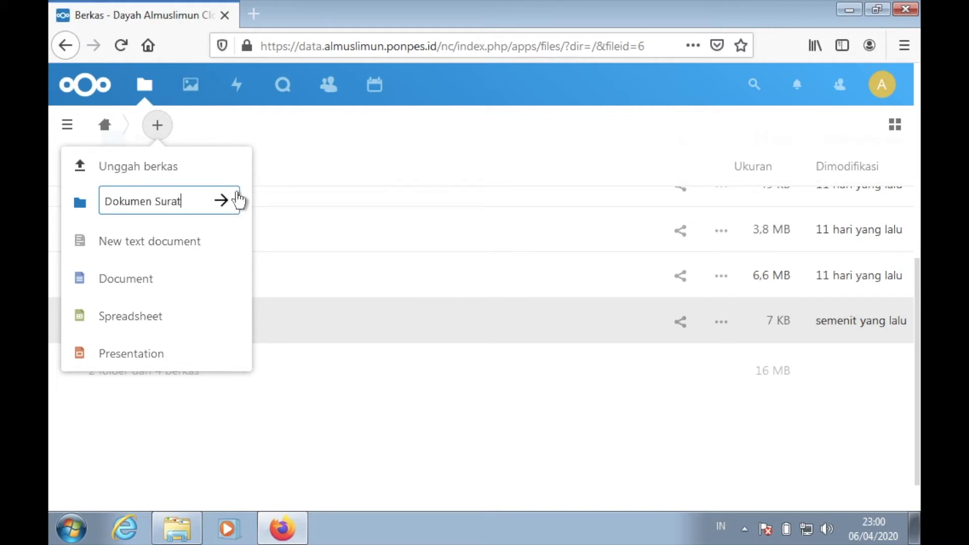
{"action": "left_click", "coordinate": [222, 201]}
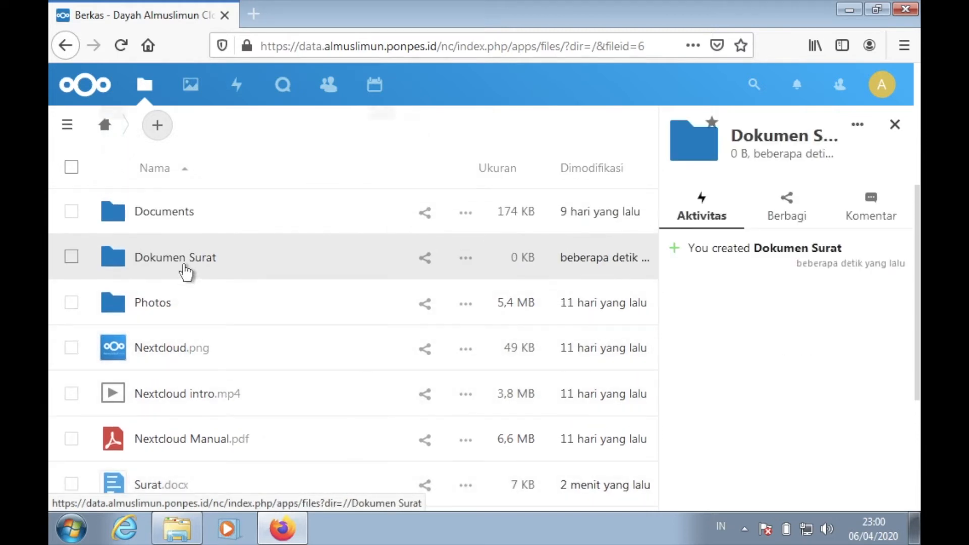
- Locate Surat.docx in the file list below the new folder and show its details
{"action": "scroll", "coordinate": [244, 271], "scroll_direction": "down", "scroll_amount": 3}
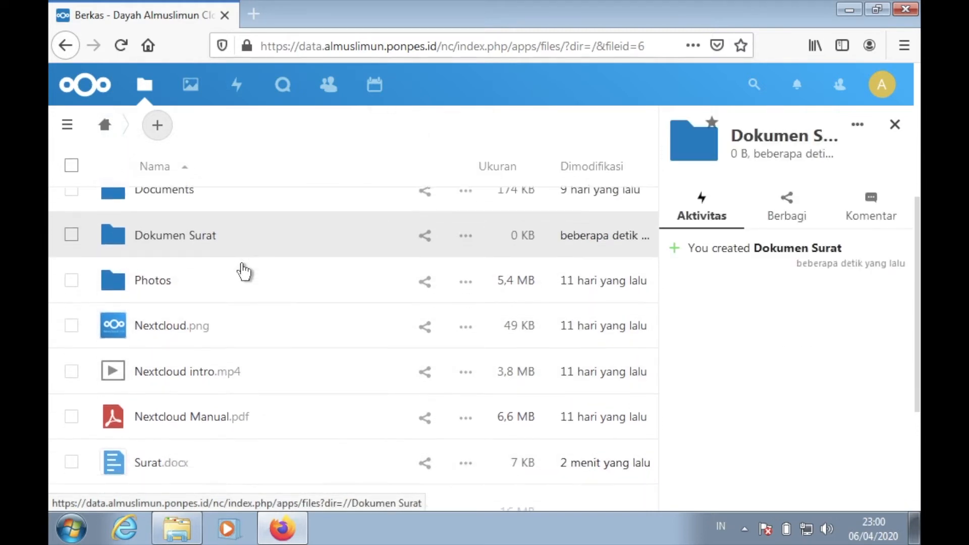
{"action": "scroll", "coordinate": [244, 271], "scroll_direction": "up", "scroll_amount": 5}
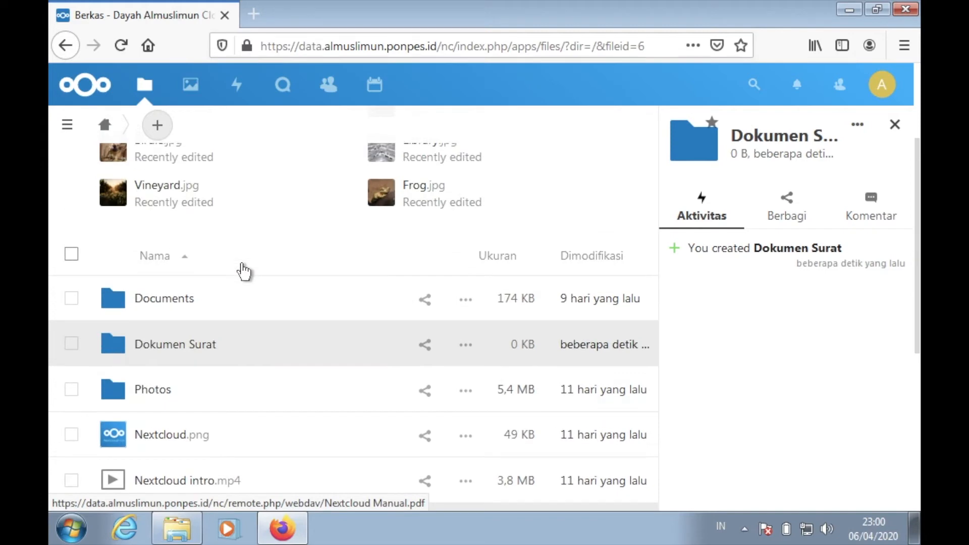
{"action": "scroll", "coordinate": [244, 271], "scroll_direction": "down", "scroll_amount": 4}
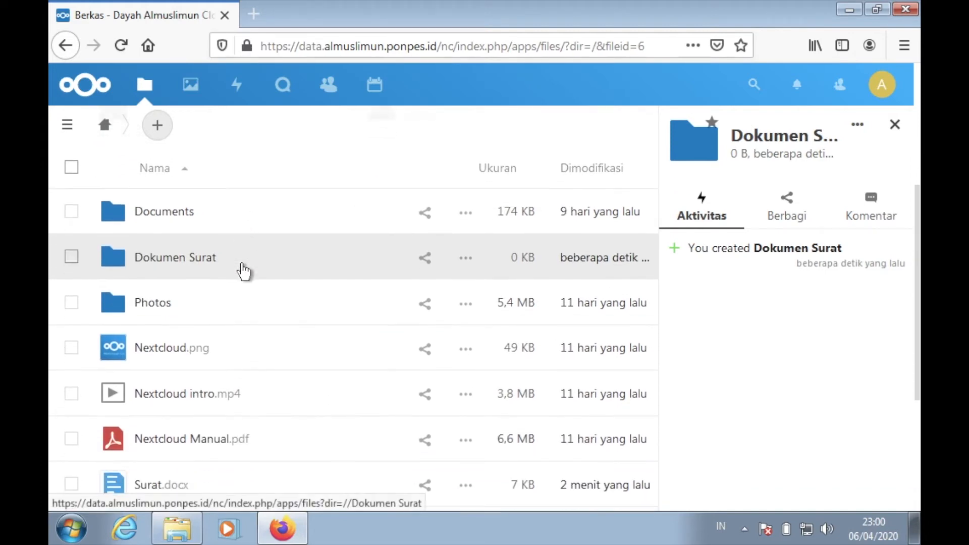
{"action": "scroll", "coordinate": [244, 271], "scroll_direction": "up", "scroll_amount": 3}
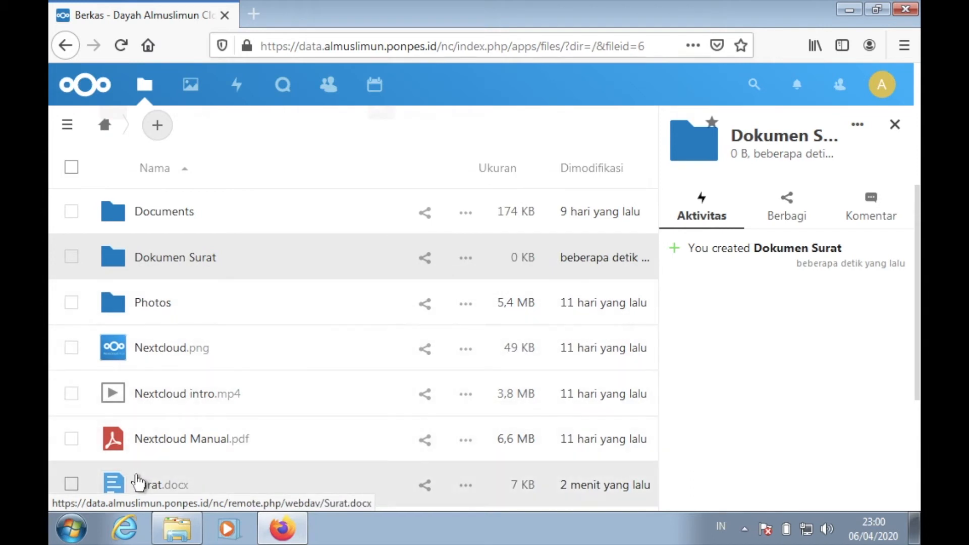
{"action": "left_click", "coordinate": [122, 486]}
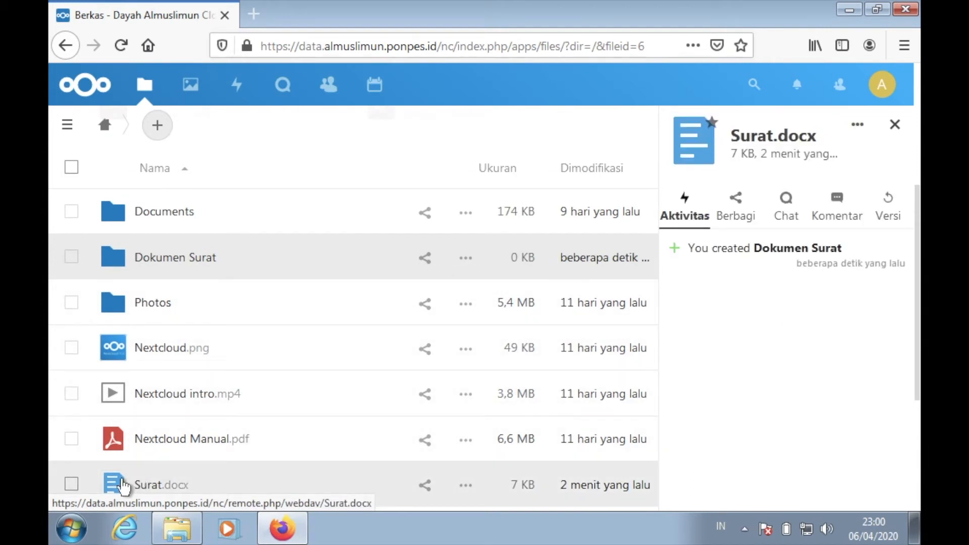
- Move Surat.docx from the main file list into the Dokumen Surat folder
{"action": "left_click_drag", "start_coordinate": [122, 485], "coordinate": [121, 251]}
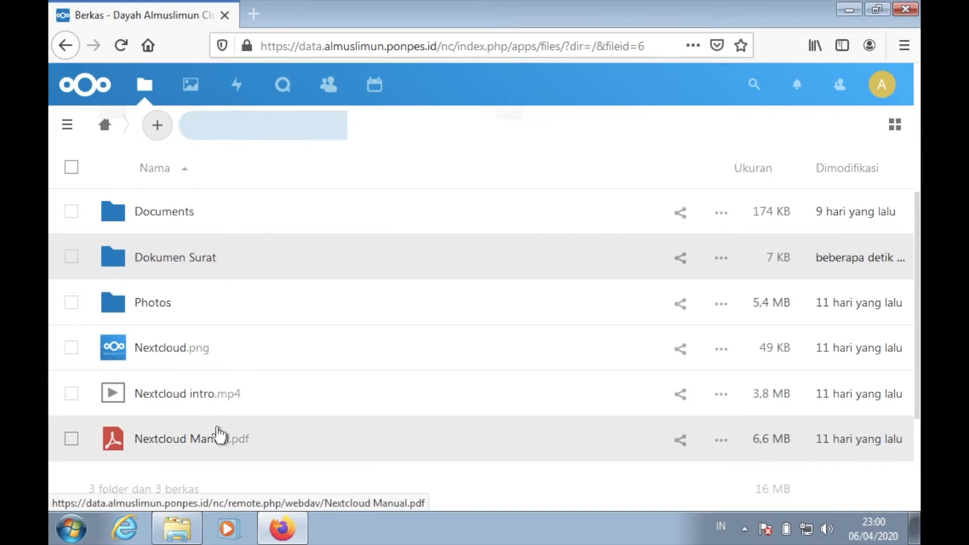
{"action": "scroll", "coordinate": [226, 451], "scroll_direction": "down", "scroll_amount": 3}
{"action": "scroll", "coordinate": [212, 384], "scroll_direction": "up", "scroll_amount": 3}
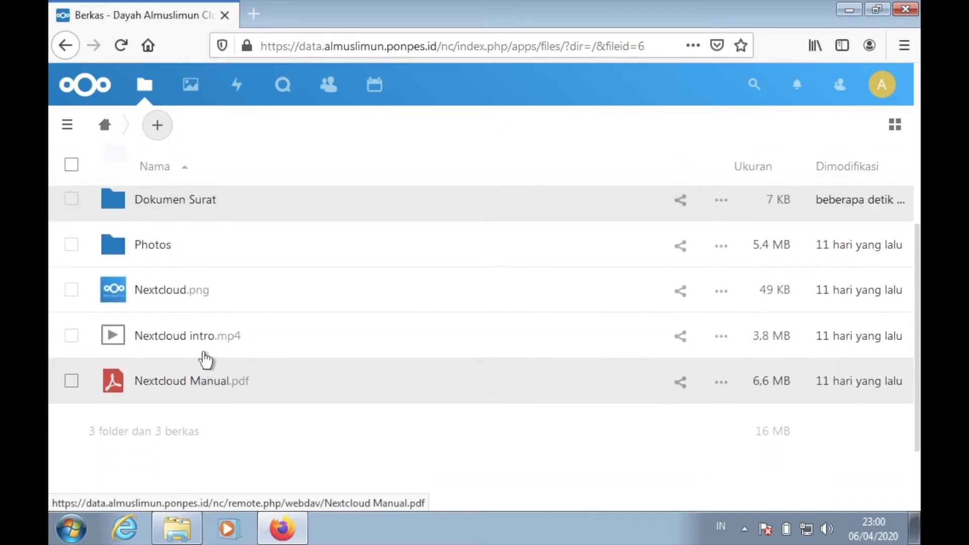
{"action": "left_click", "coordinate": [183, 268]}
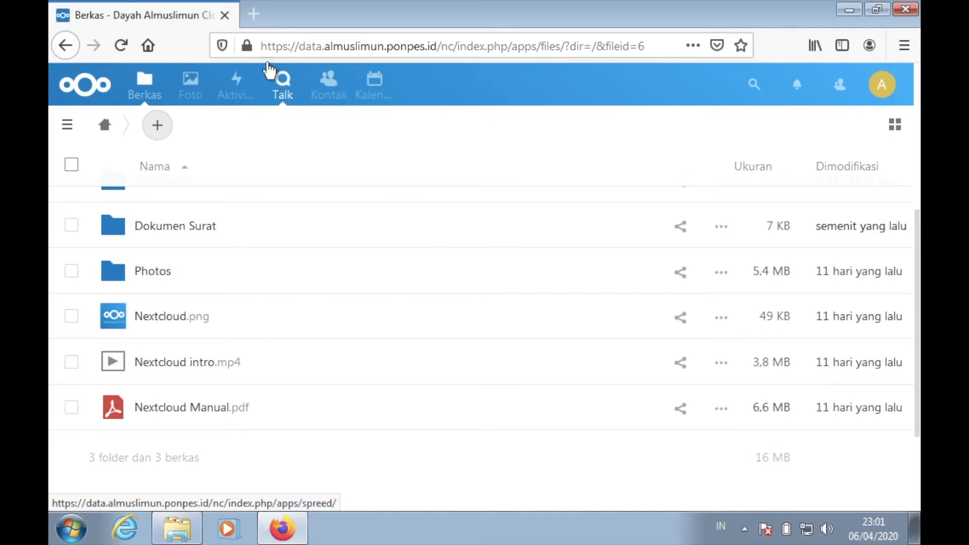
- Search the web for "next cloud" in a new tab and open the nextcloud.com website from the results
{"action": "left_click", "coordinate": [254, 12]}
{"action": "type", "text": "next"}
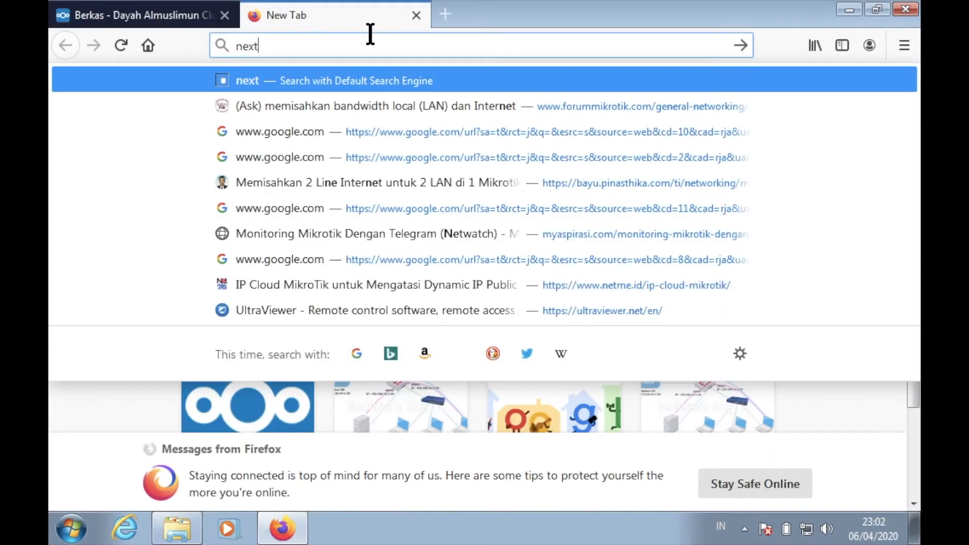
{"action": "type", "text": " cloud"}
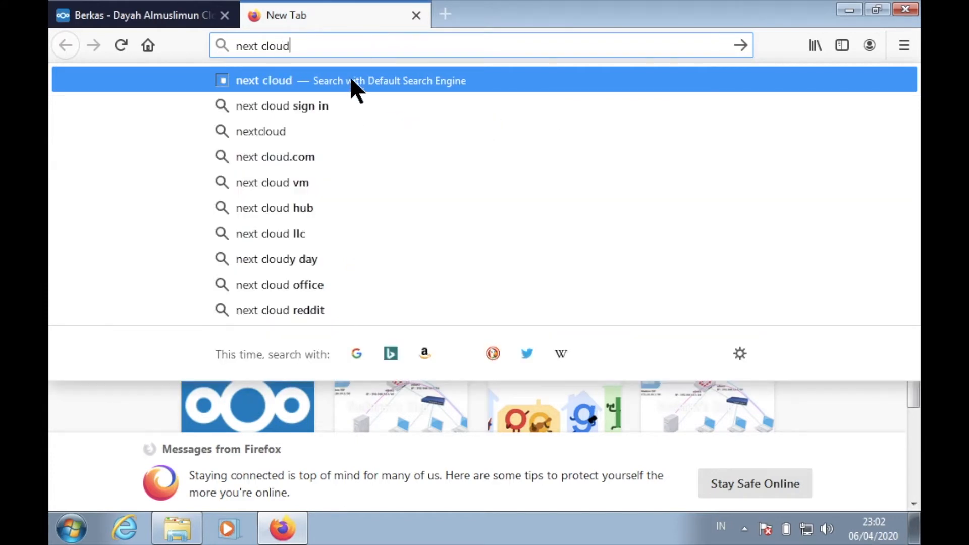
{"action": "left_click", "coordinate": [348, 82]}
{"action": "scroll", "coordinate": [396, 347], "scroll_direction": "down", "scroll_amount": 4}
{"action": "scroll", "coordinate": [395, 347], "scroll_direction": "down", "scroll_amount": 2}
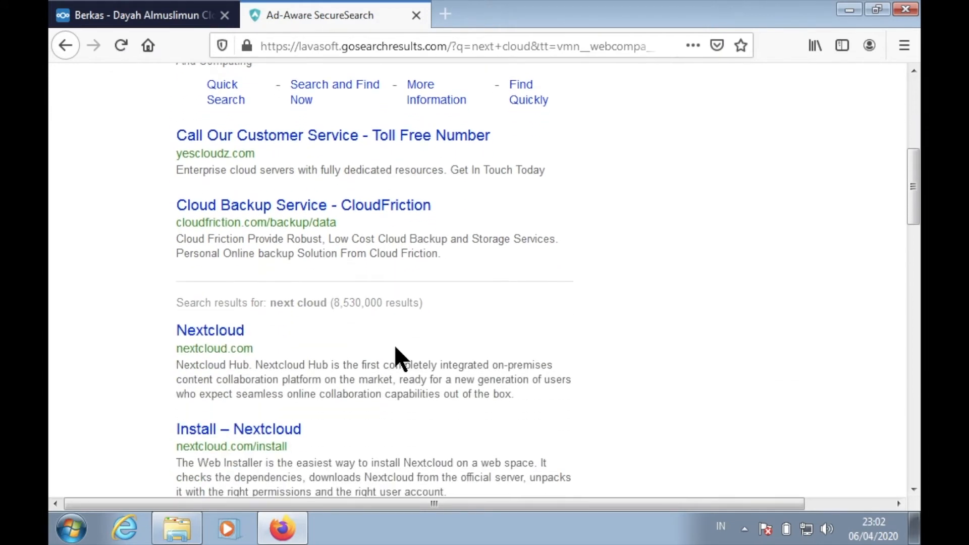
{"action": "left_click", "coordinate": [225, 343]}
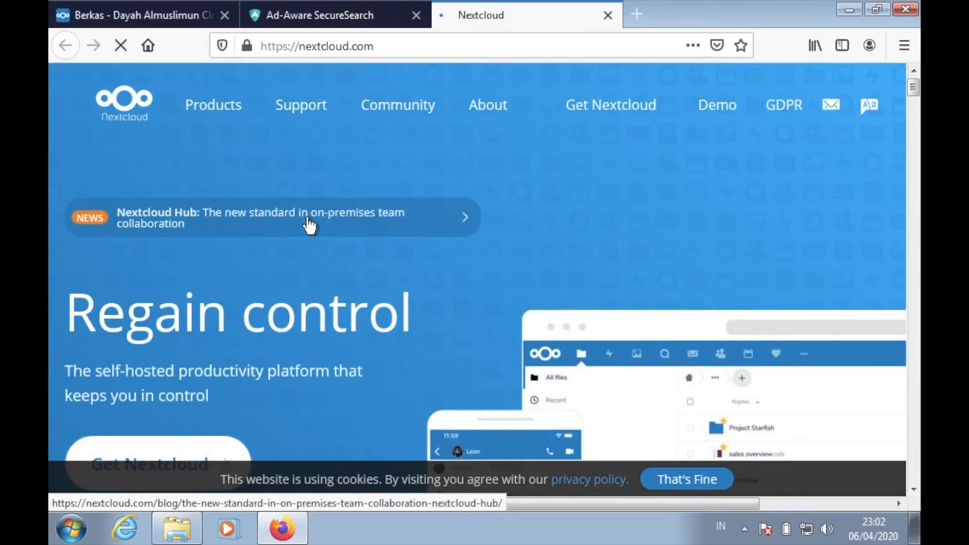
- Go to the Get Nextcloud page and open the download options for the desktop client
{"action": "scroll", "coordinate": [309, 226], "scroll_direction": "down", "scroll_amount": 3}
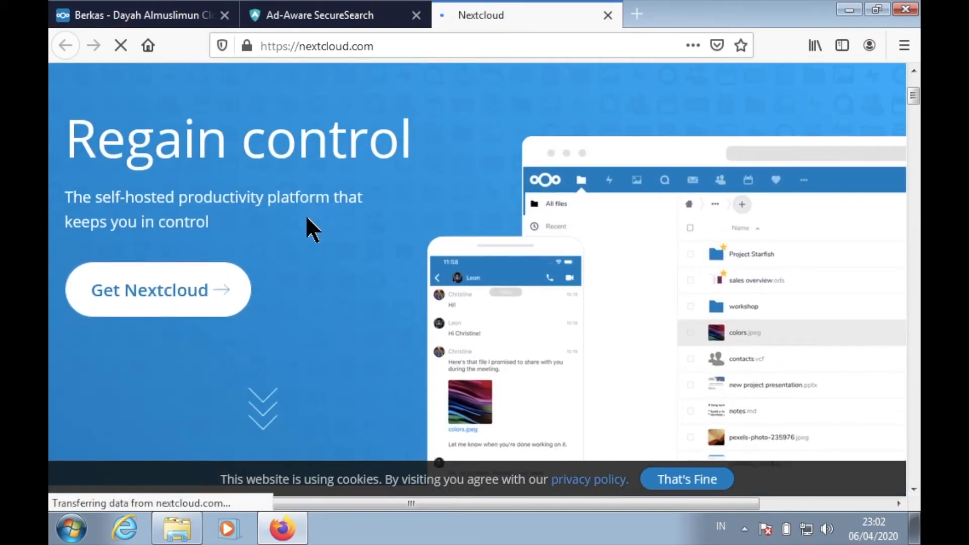
{"action": "left_click", "coordinate": [152, 311]}
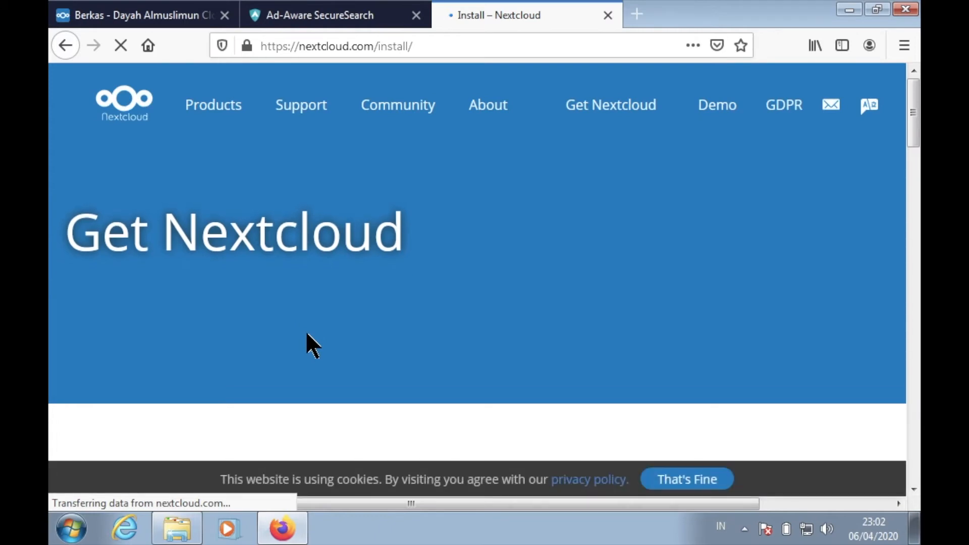
{"action": "scroll", "coordinate": [306, 334], "scroll_direction": "down", "scroll_amount": 3}
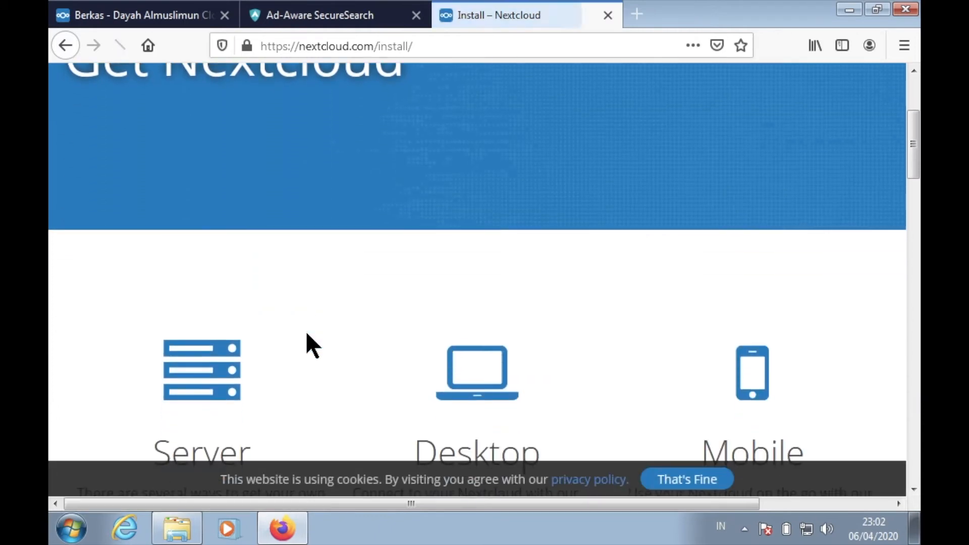
{"action": "scroll", "coordinate": [307, 334], "scroll_direction": "down", "scroll_amount": 2}
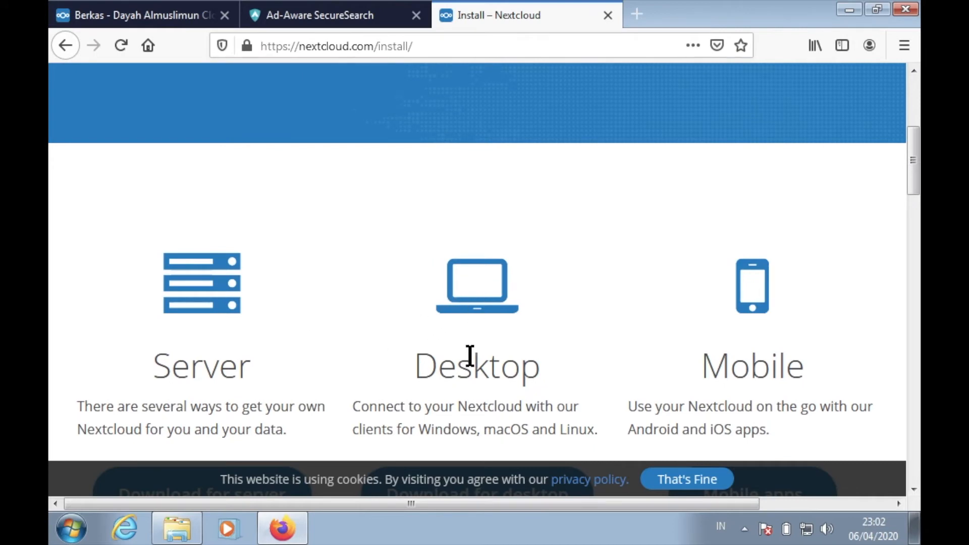
{"action": "scroll", "coordinate": [470, 356], "scroll_direction": "down", "scroll_amount": 2}
{"action": "scroll", "coordinate": [472, 356], "scroll_direction": "down", "scroll_amount": 2}
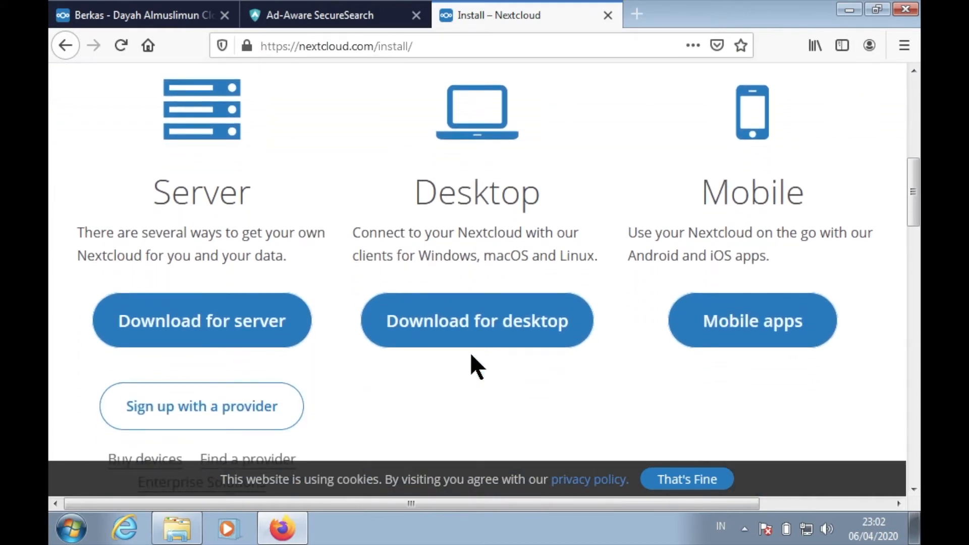
{"action": "left_click", "coordinate": [499, 333]}
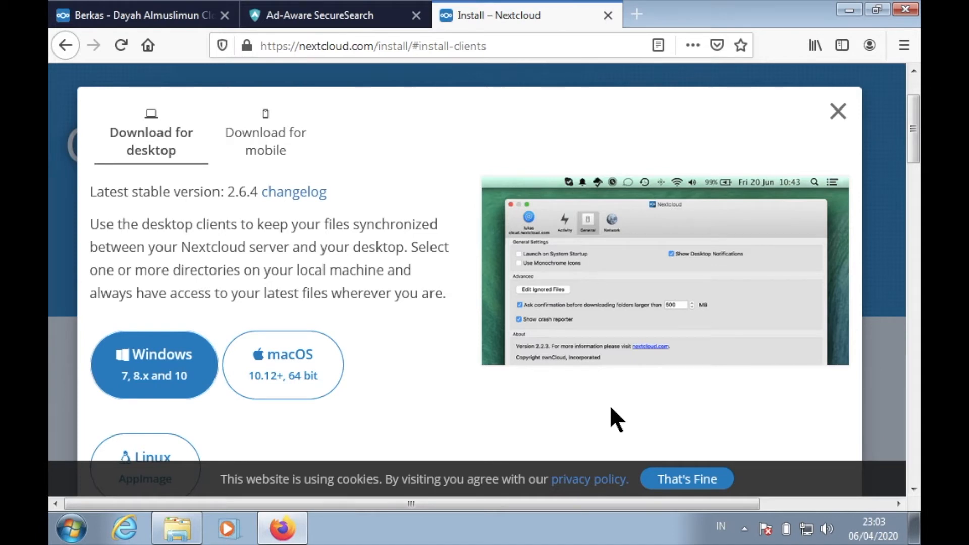
- Download the Windows client installer Nextcloud-2.6.4-setup.exe and open the folder that contains it
{"action": "left_click", "coordinate": [161, 385]}
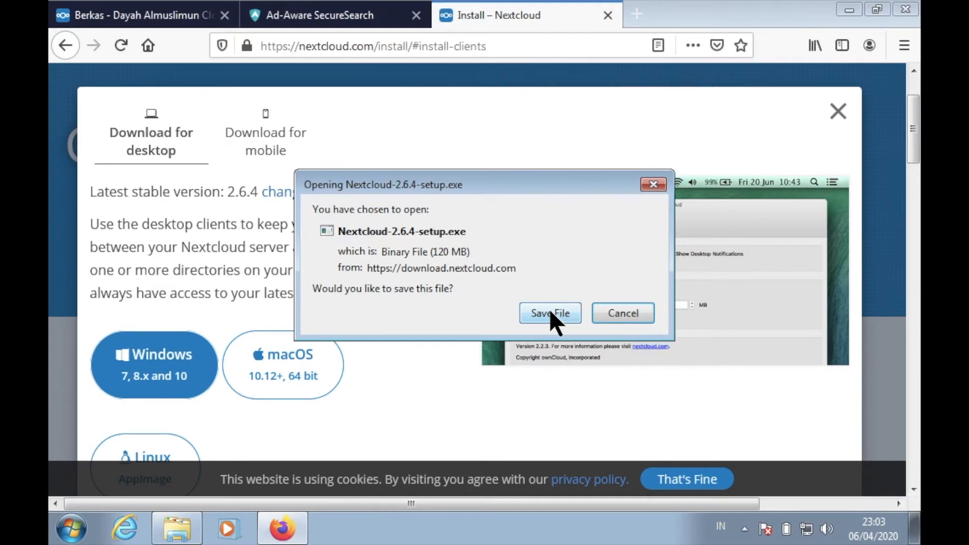
{"action": "left_click", "coordinate": [550, 313]}
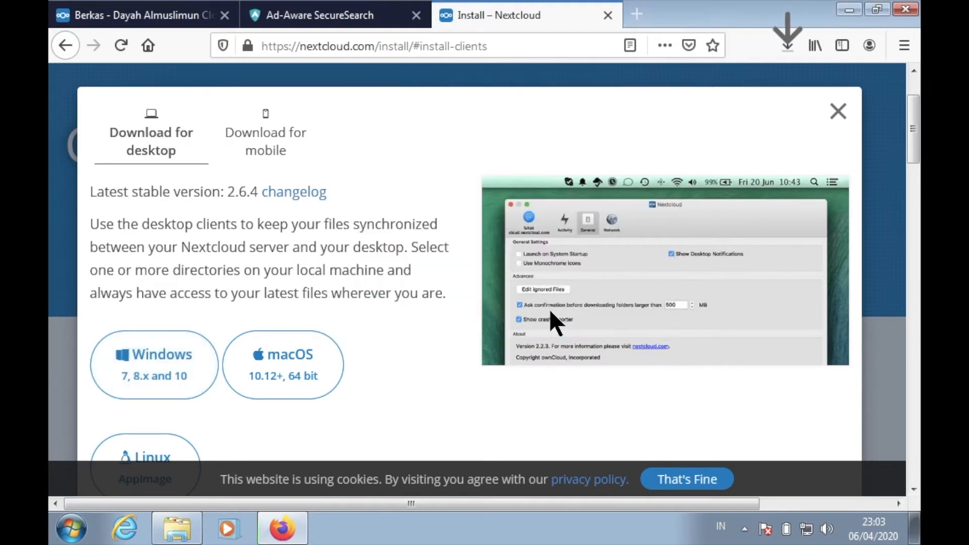
{"action": "left_click", "coordinate": [791, 55]}
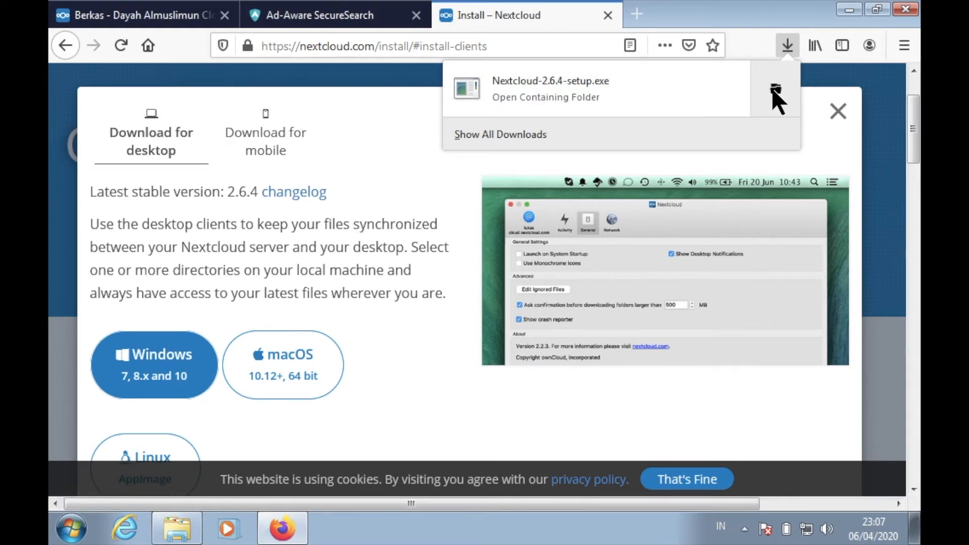
{"action": "left_click", "coordinate": [773, 87]}
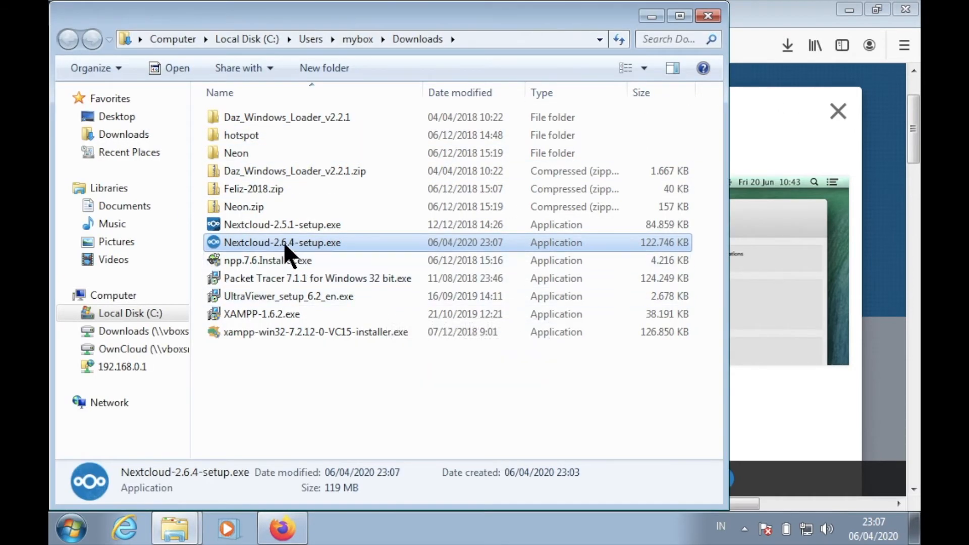
- Run Nextcloud-2.6.4-setup.exe and approve the security prompts
{"action": "double_click", "coordinate": [329, 242]}
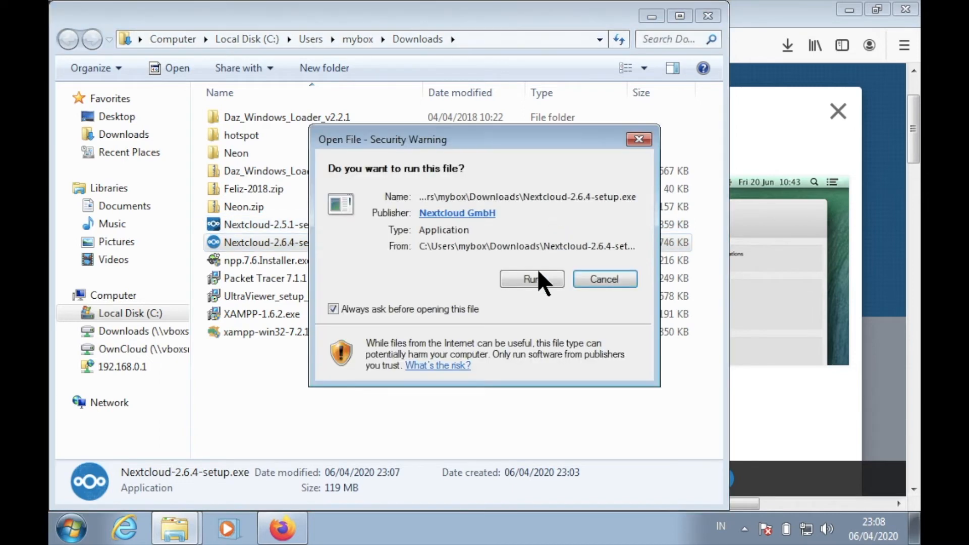
{"action": "left_click", "coordinate": [537, 283]}
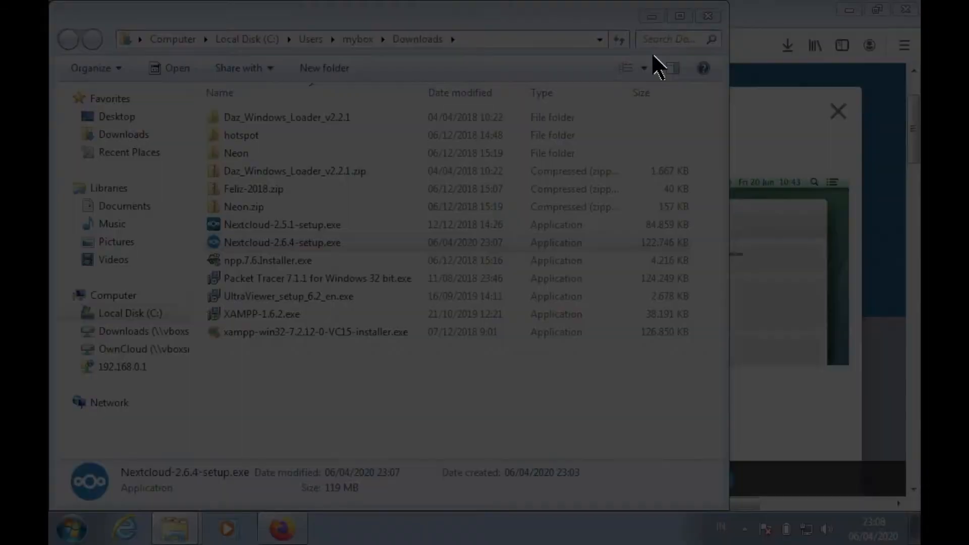
{"action": "left_click", "coordinate": [566, 277]}
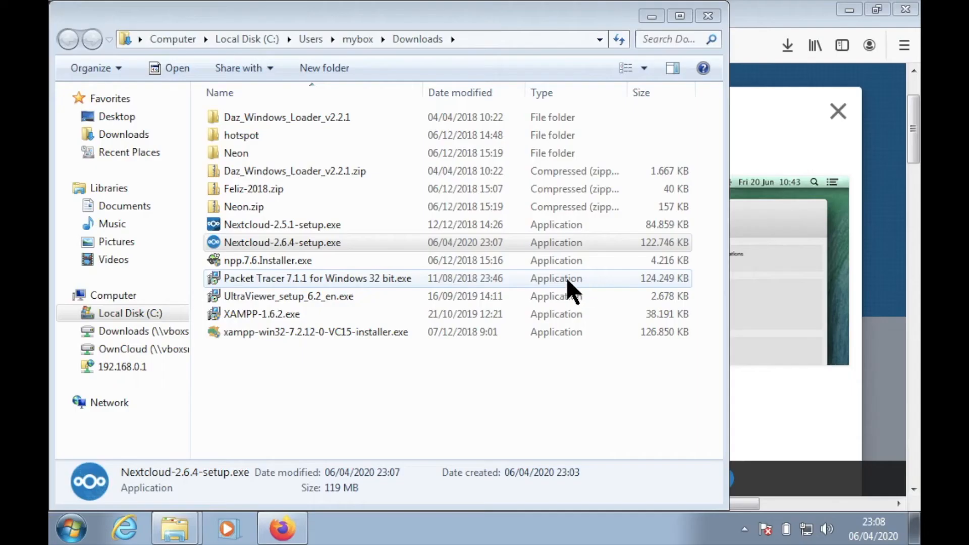
- Minimize the Downloads and Firefox windows and close the pictures folder window, leaving the setup wizard on the desktop
{"action": "left_click", "coordinate": [651, 18]}
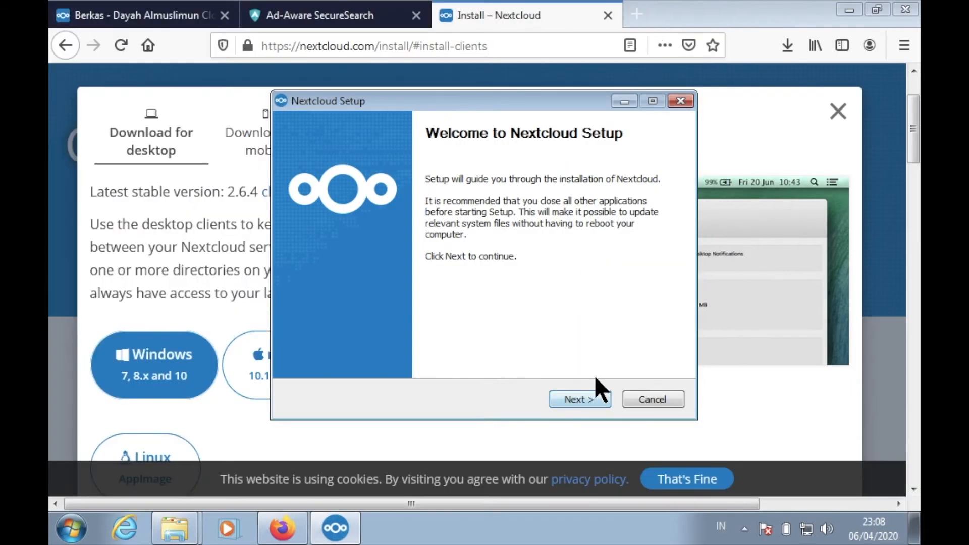
{"action": "left_click", "coordinate": [850, 10]}
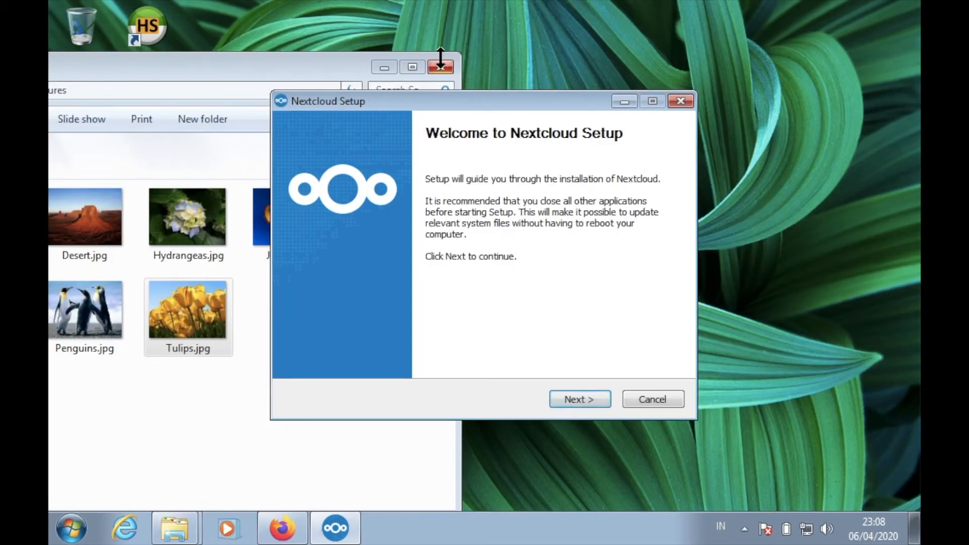
{"action": "left_click", "coordinate": [441, 68]}
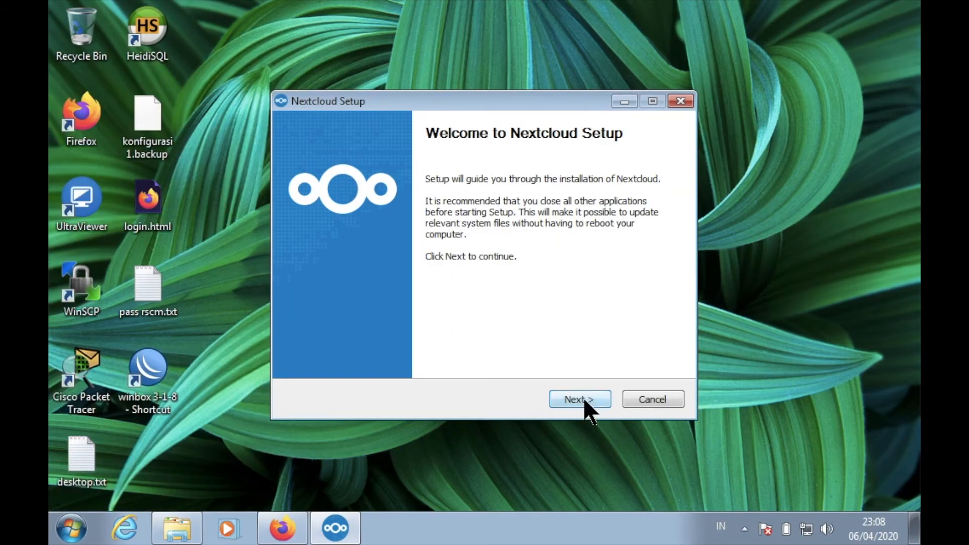
- Install Nextcloud into C:\Program Files\Nextcloud and finish the setup with Run Nextcloud enabled
{"action": "left_click", "coordinate": [580, 400]}
{"action": "left_click", "coordinate": [580, 399]}
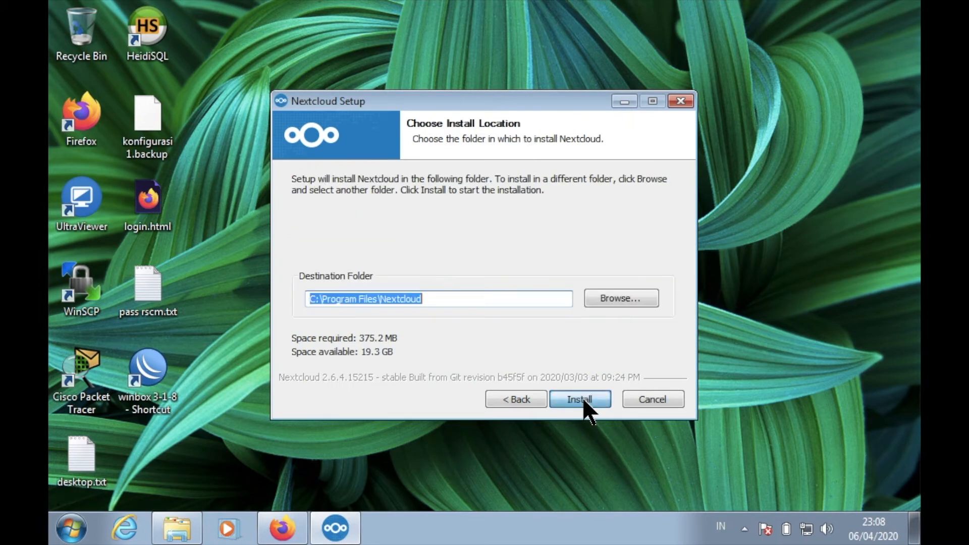
{"action": "left_click", "coordinate": [581, 400]}
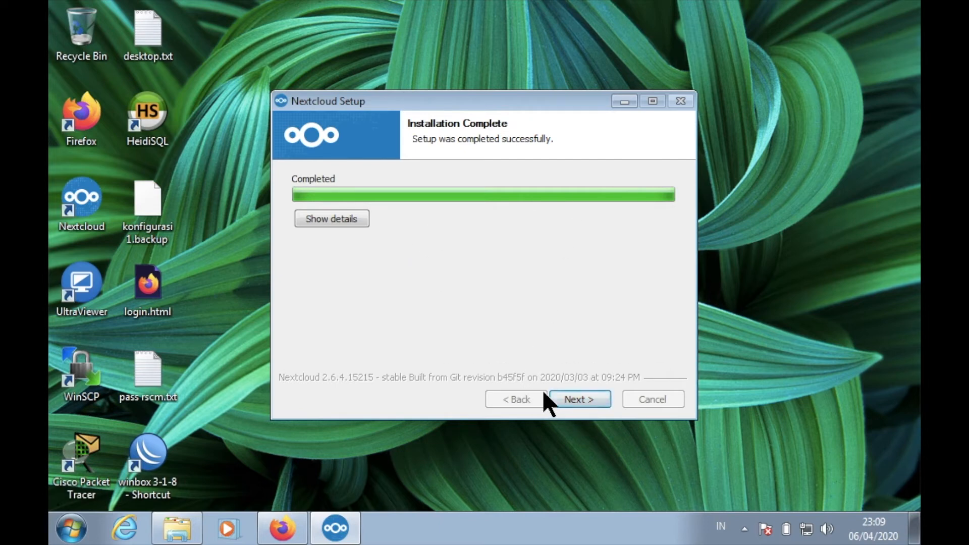
{"action": "left_click", "coordinate": [578, 401]}
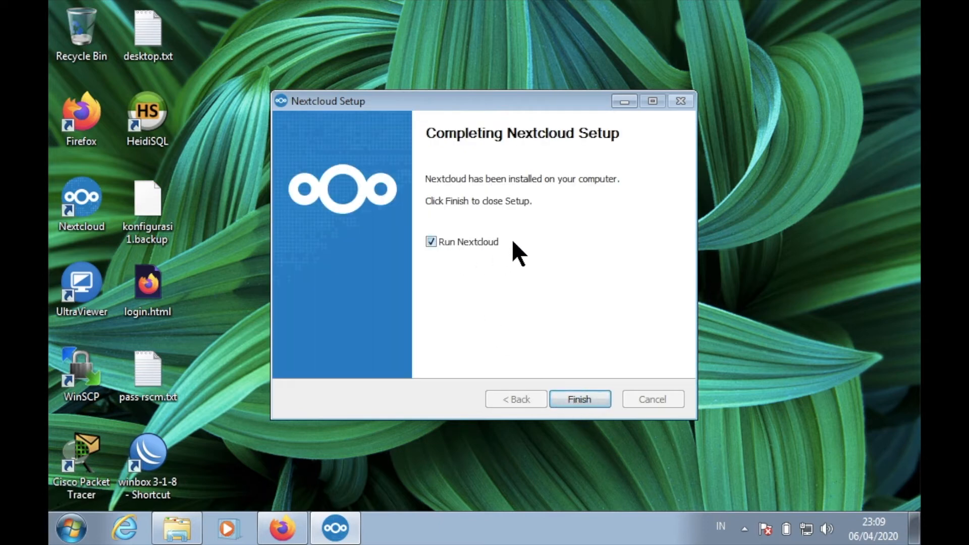
{"action": "left_click", "coordinate": [595, 396]}
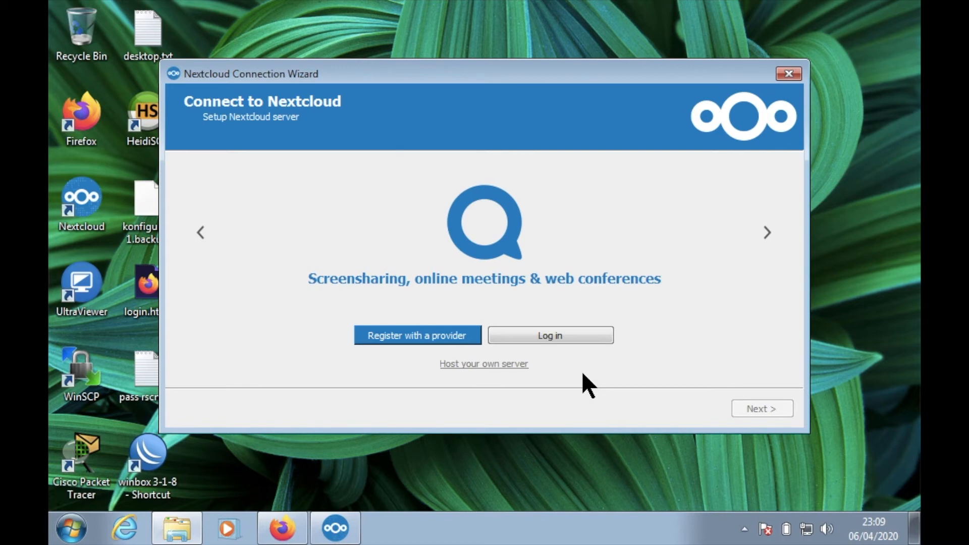
{"action": "left_click", "coordinate": [574, 335]}
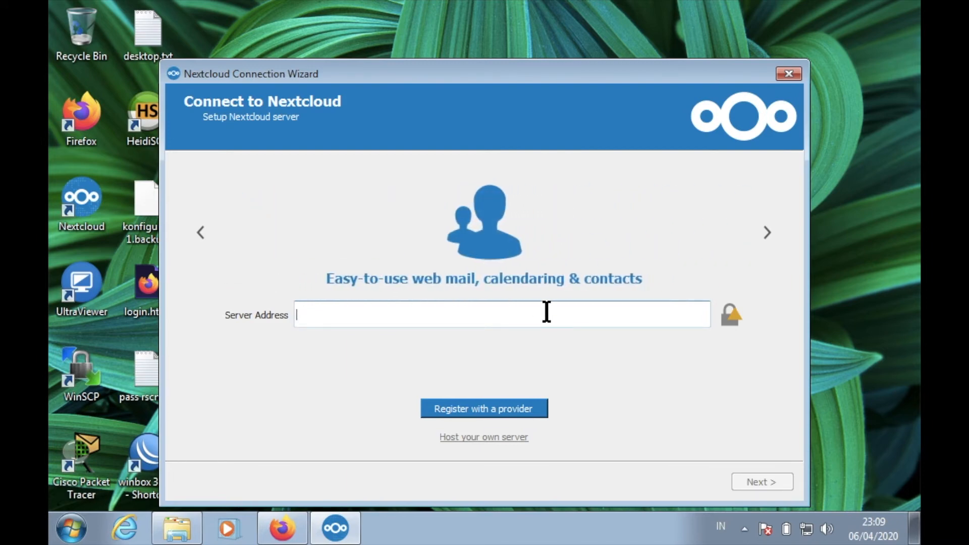
{"action": "type", "text": "h"}
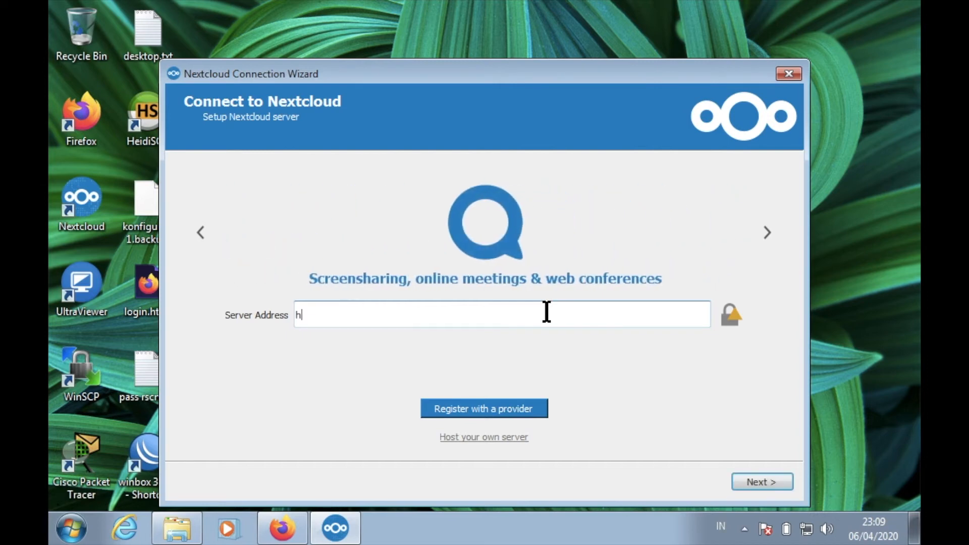
{"action": "type", "text": "tt"}
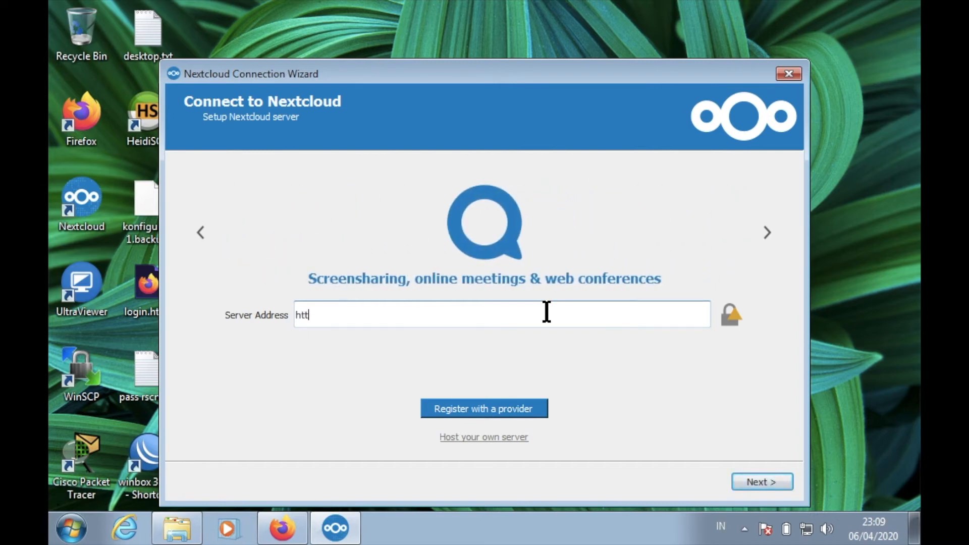
{"action": "type", "text": "ps://"}
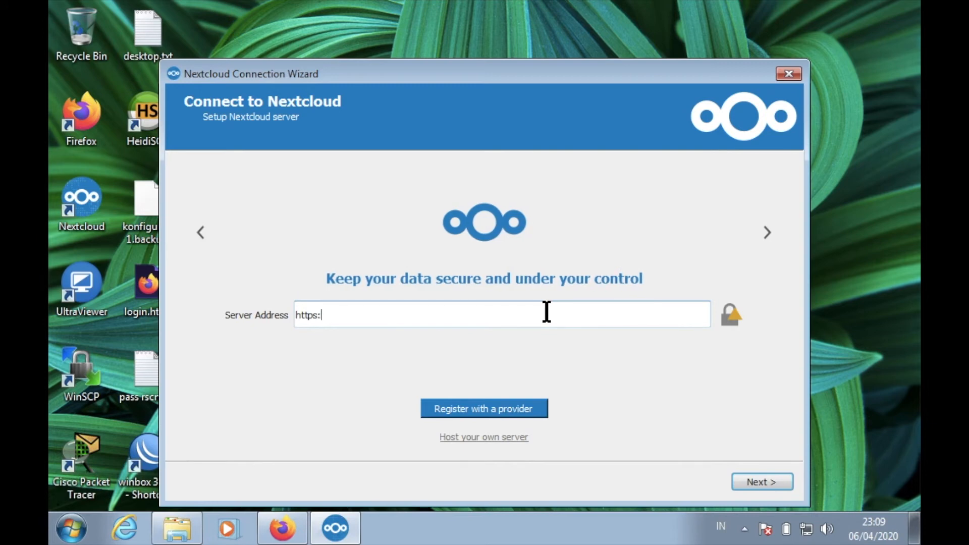
{"action": "type", "text": ".almusl"}
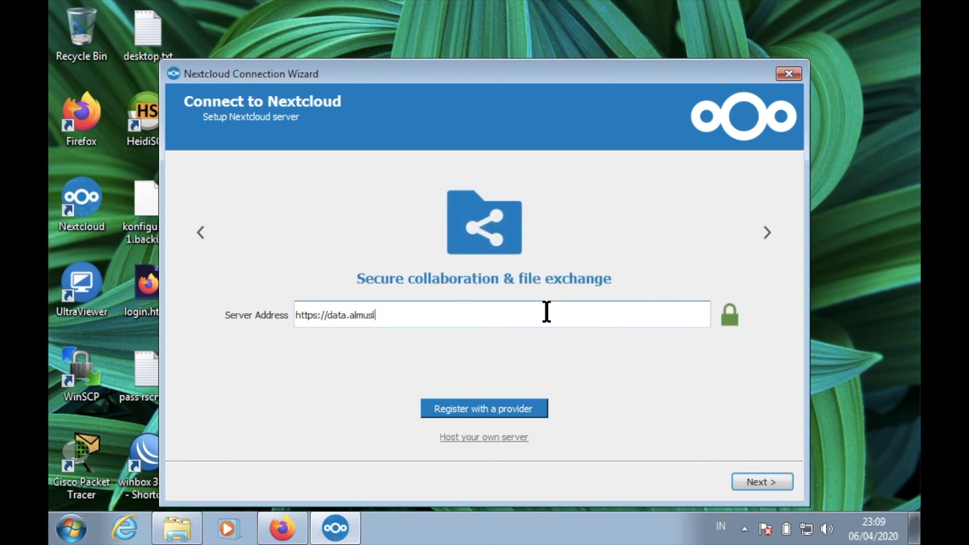
{"action": "type", "text": "imun.ponpes.id"}
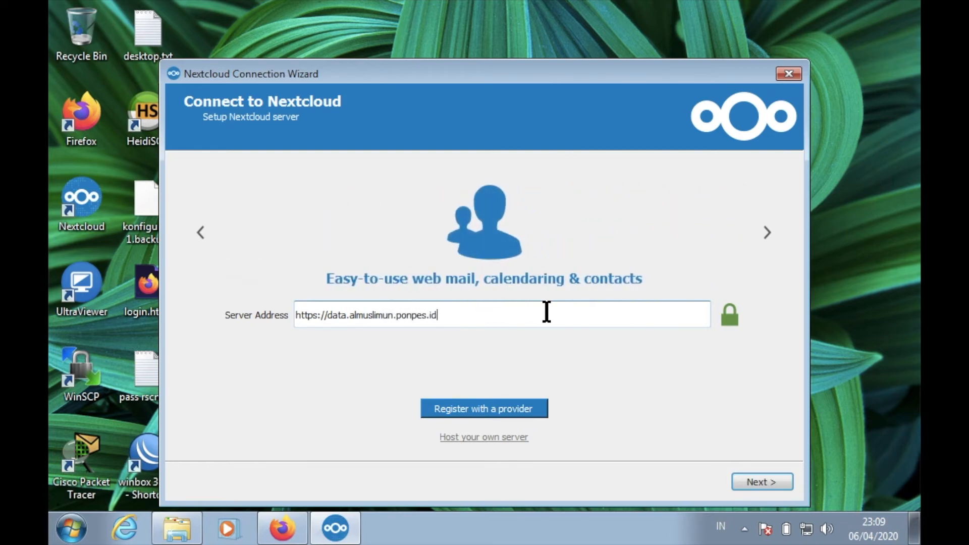
{"action": "type", "text": "/nc"}
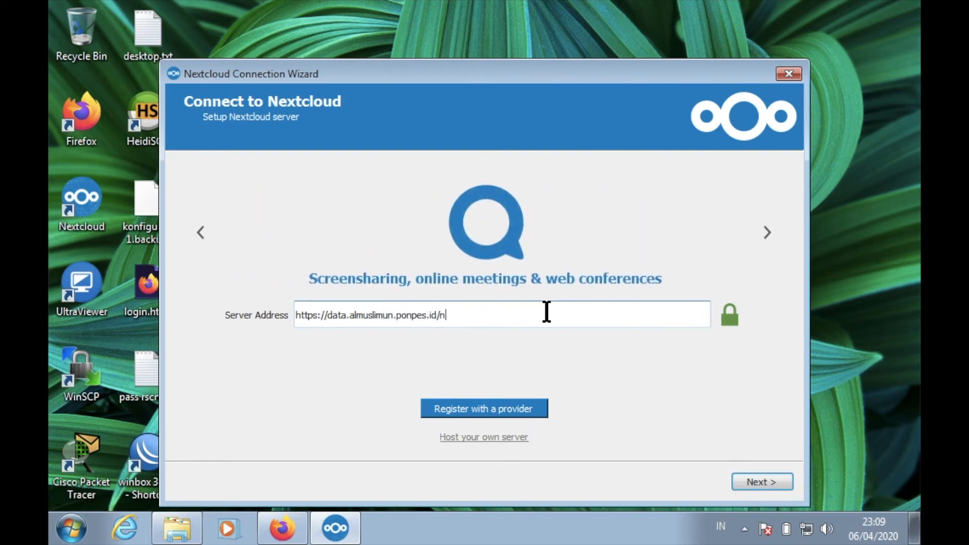
- Check the cloud server's address on the files page in Firefox and return to the Nextcloud Connection Wizard
{"action": "left_click", "coordinate": [281, 529]}
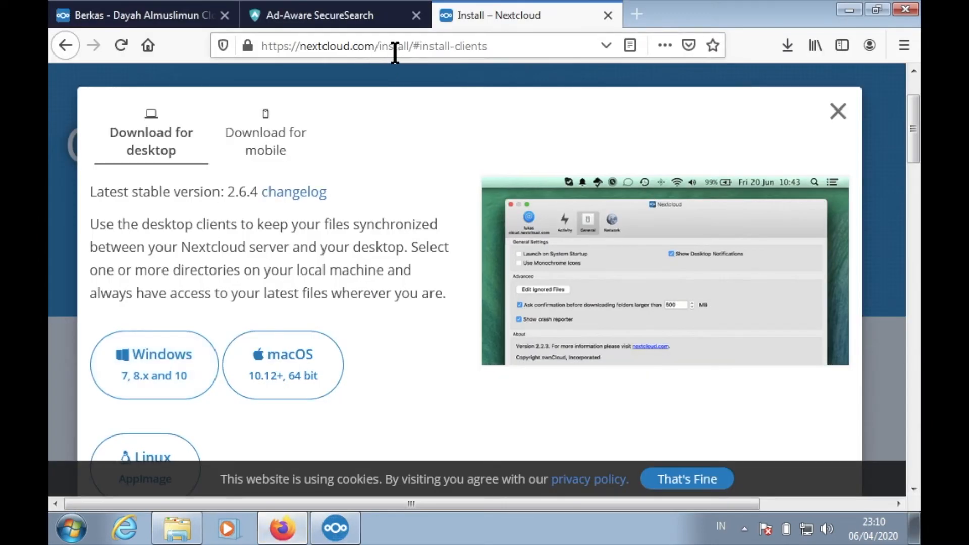
{"action": "left_click", "coordinate": [174, 17]}
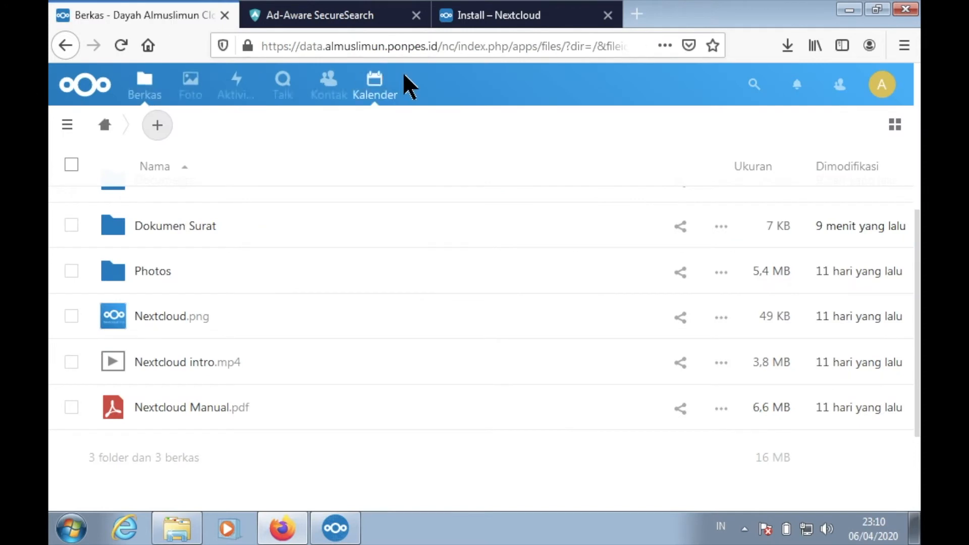
{"action": "left_click", "coordinate": [453, 47]}
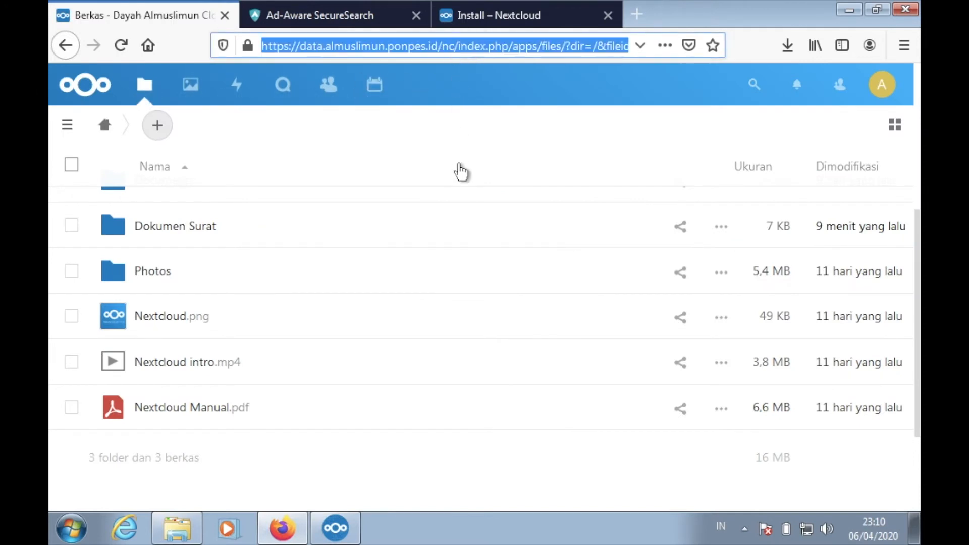
{"action": "mouse_move", "coordinate": [332, 544]}
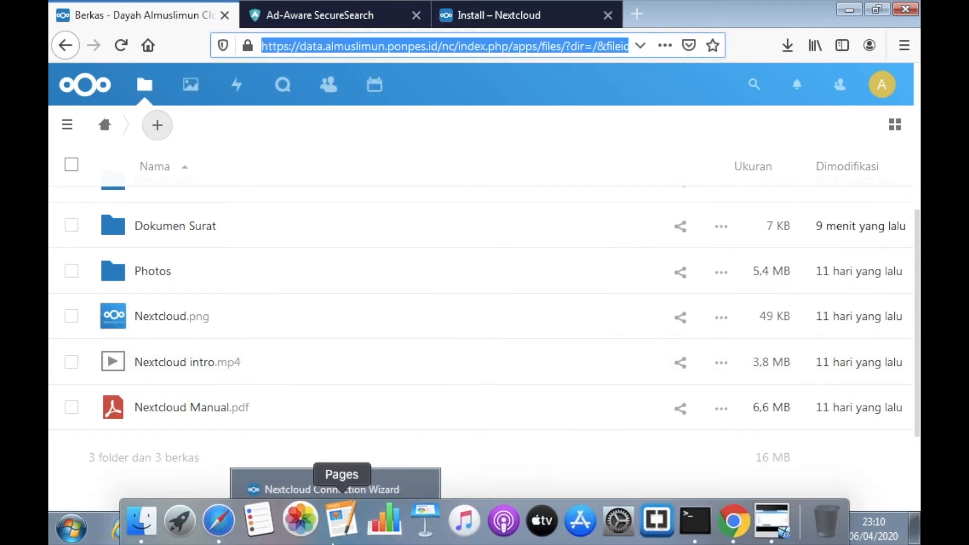
{"action": "left_click", "coordinate": [328, 489]}
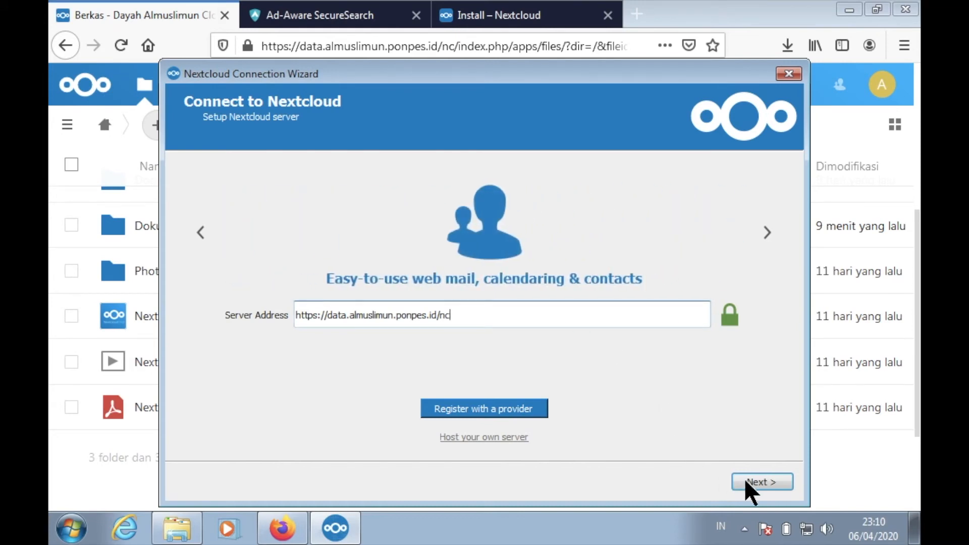
- Submit the server address, log in and grant the desktop client account access in the browser, and close the login page
{"action": "left_click", "coordinate": [760, 484]}
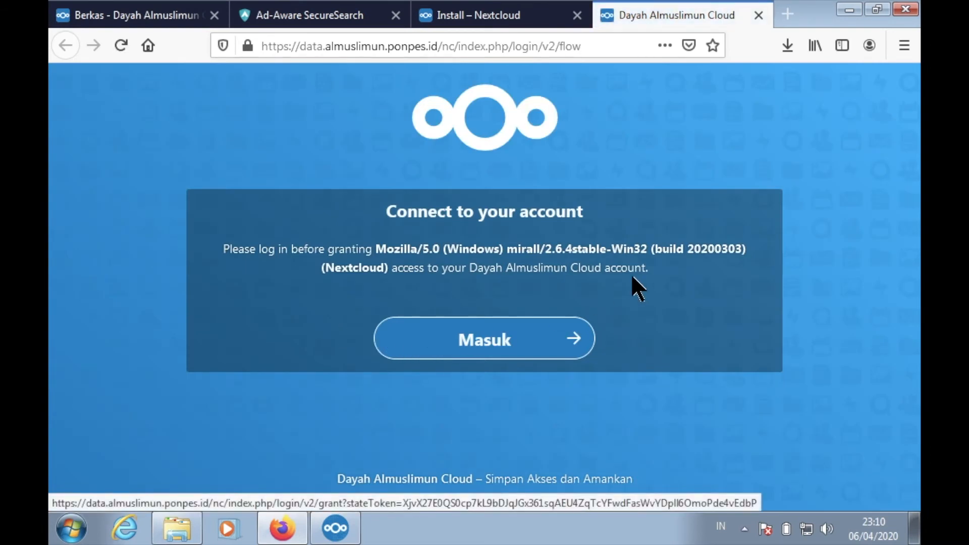
{"action": "left_click", "coordinate": [488, 347]}
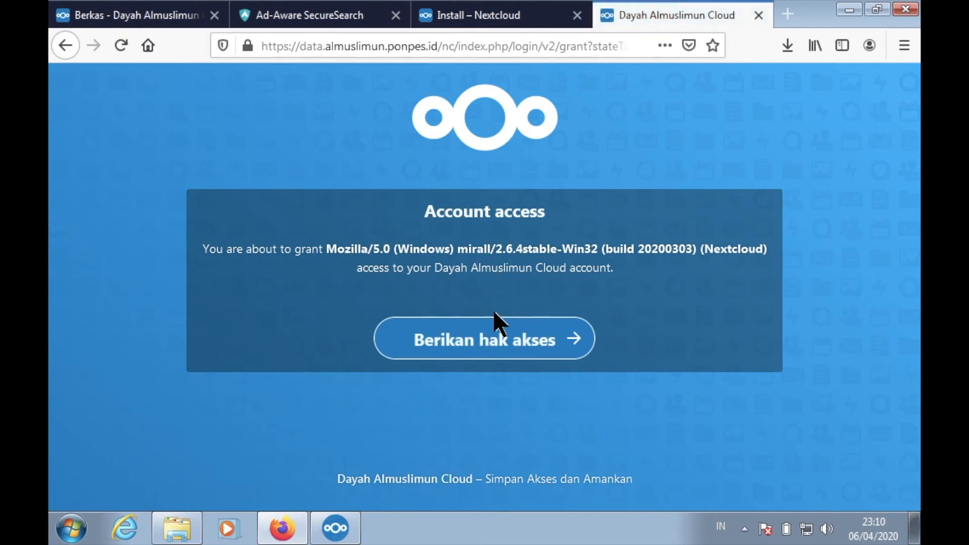
{"action": "left_click", "coordinate": [493, 352]}
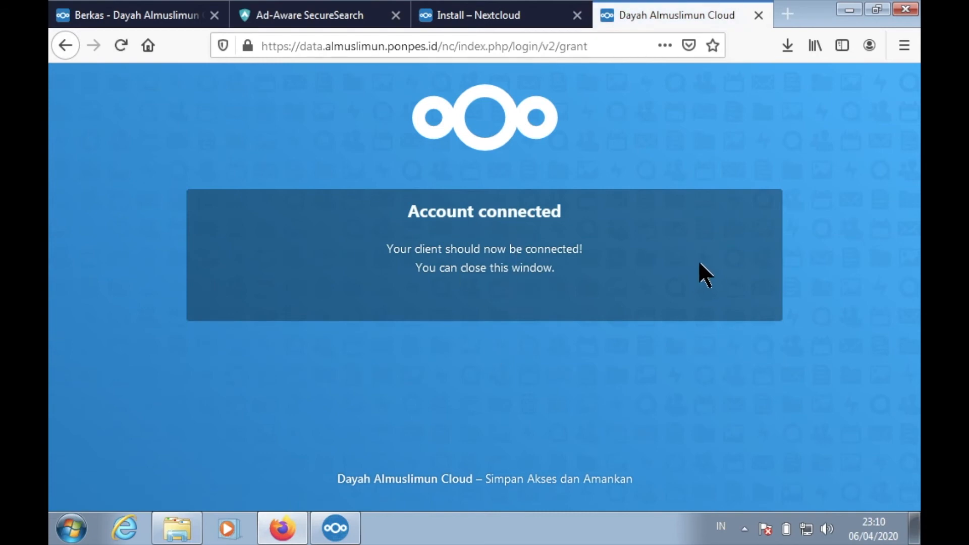
{"action": "mouse_move", "coordinate": [857, 4]}
{"action": "left_click", "coordinate": [758, 15]}
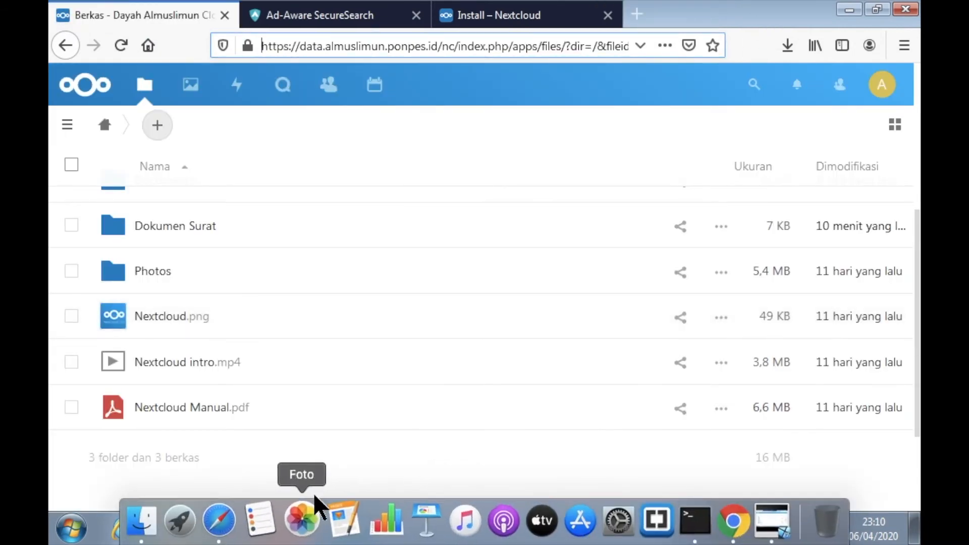
- Connect the client with everything from the server synced to C:\Users\mybox\Nextcloud, and close the Nextcloud status window
{"action": "left_click", "coordinate": [336, 528]}
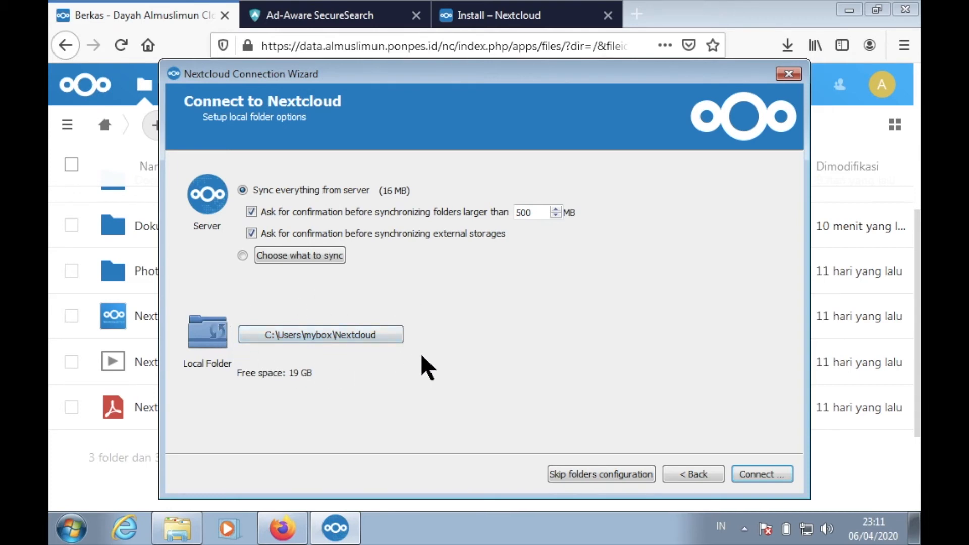
{"action": "left_click", "coordinate": [775, 479]}
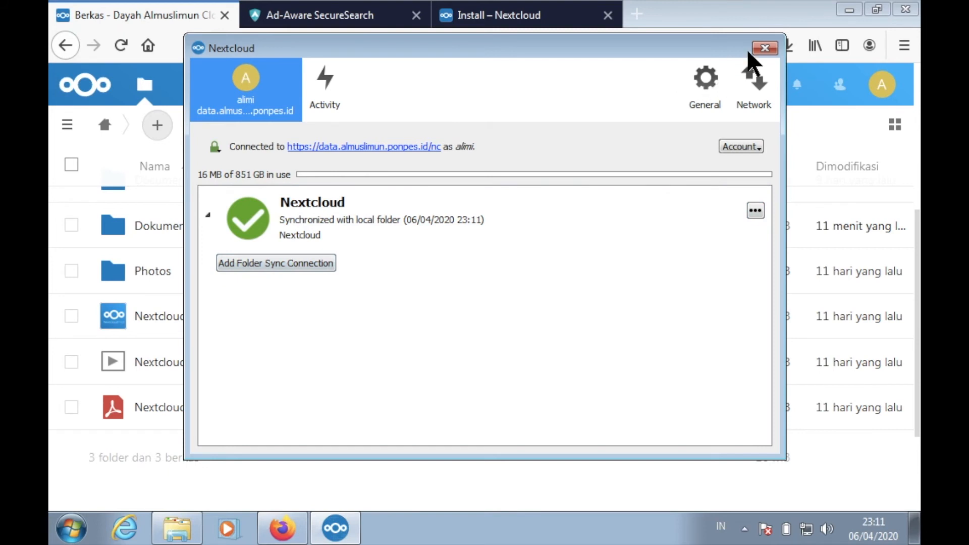
{"action": "left_click", "coordinate": [765, 49]}
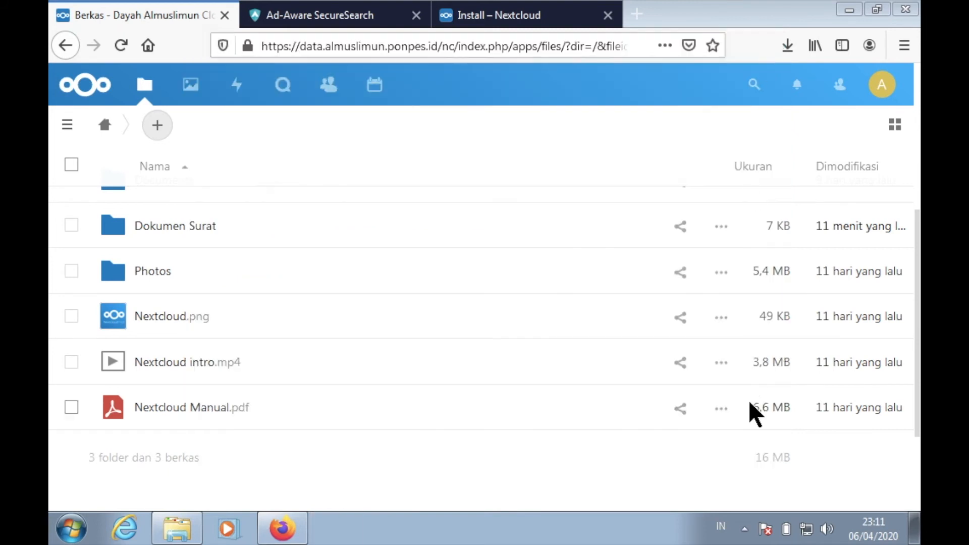
- Check the hidden notification icons, minimize Firefox, and open the synced Nextcloud folder in Windows Explorer
{"action": "left_click", "coordinate": [744, 528]}
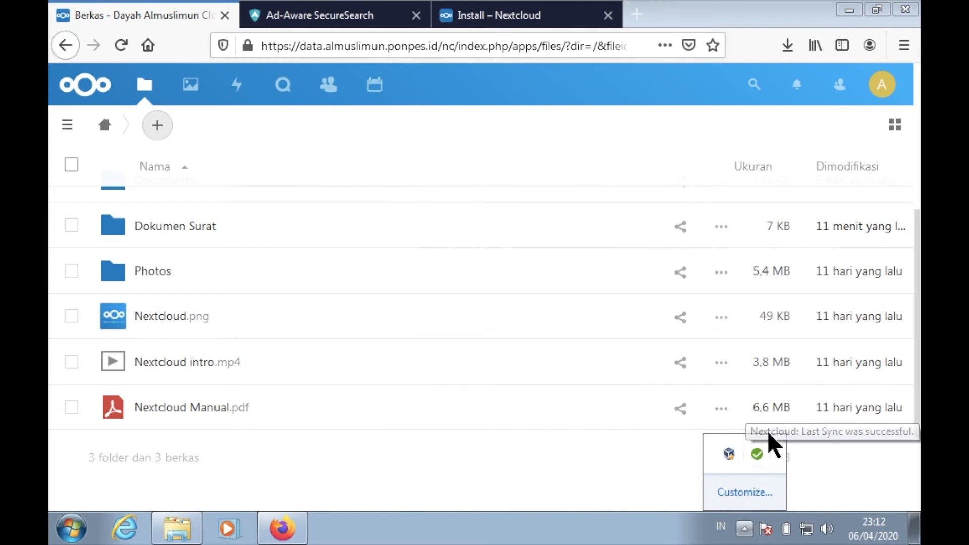
{"action": "left_click", "coordinate": [850, 10]}
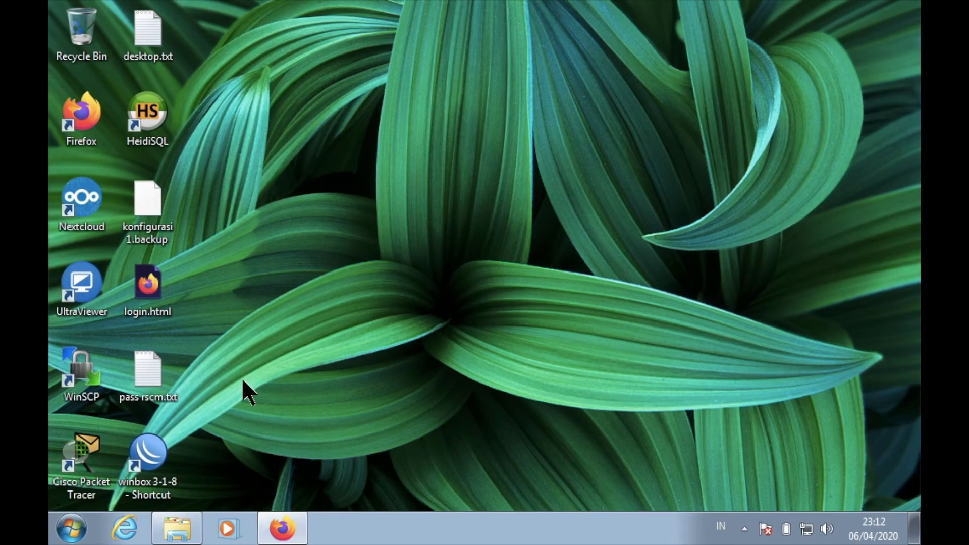
{"action": "left_click", "coordinate": [172, 530]}
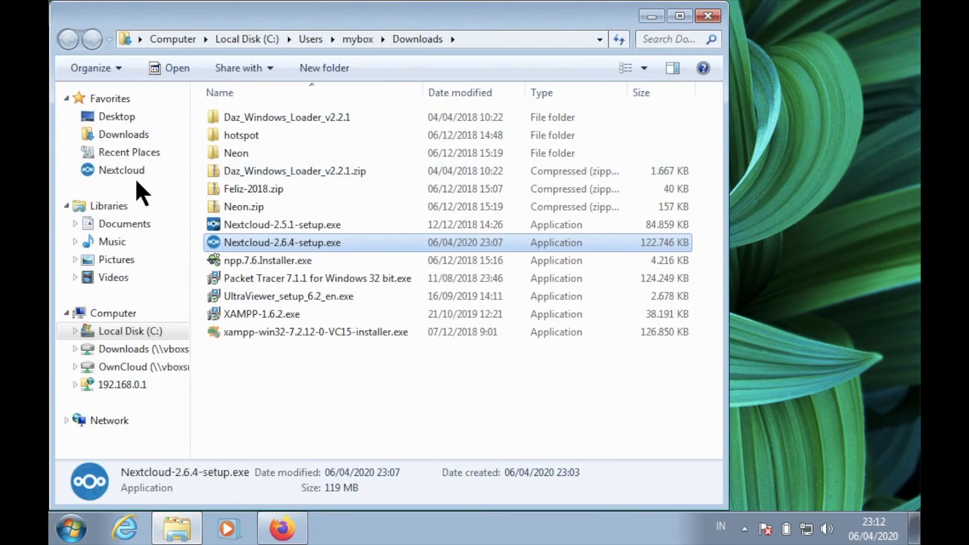
{"action": "left_click", "coordinate": [115, 172]}
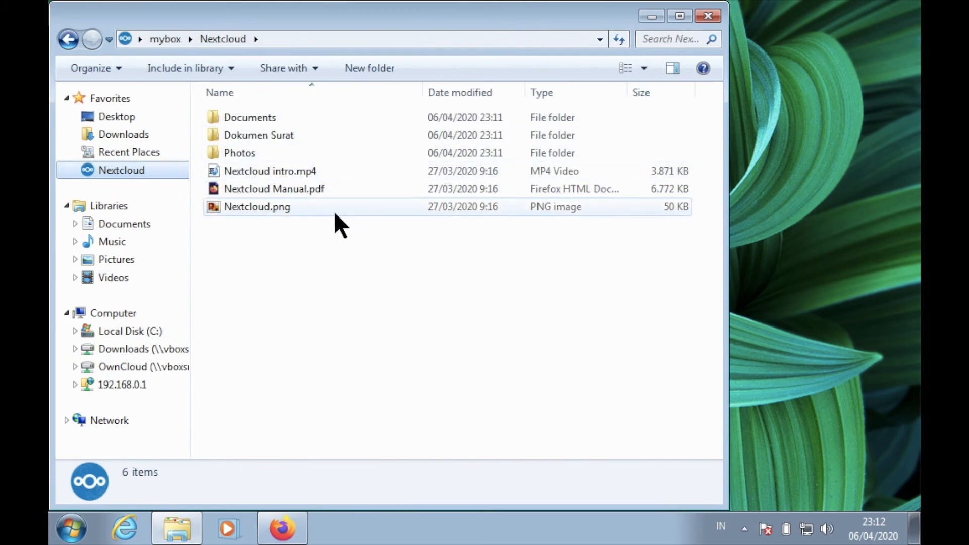
- Restore Firefox and arrange it side by side with the Nextcloud folder window
{"action": "left_click", "coordinate": [277, 537]}
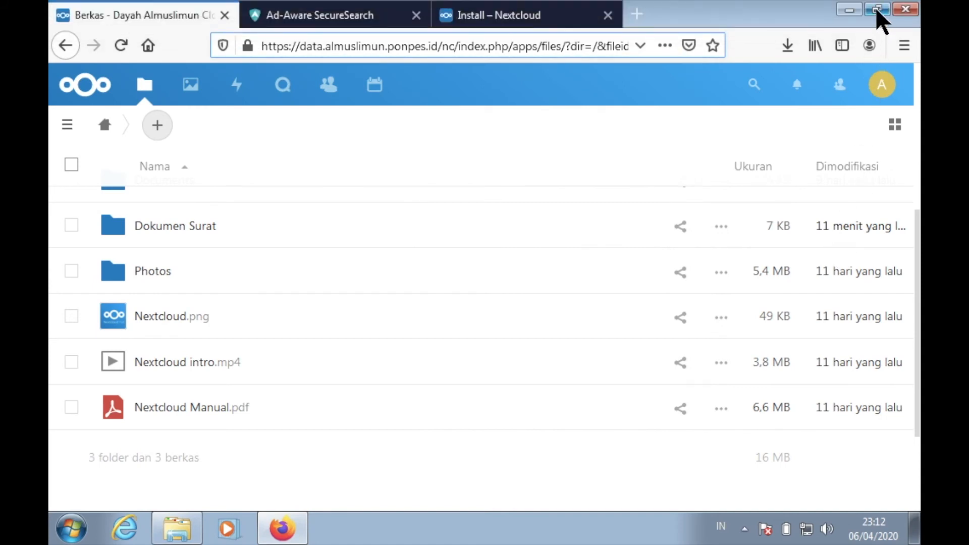
{"action": "left_click", "coordinate": [877, 9]}
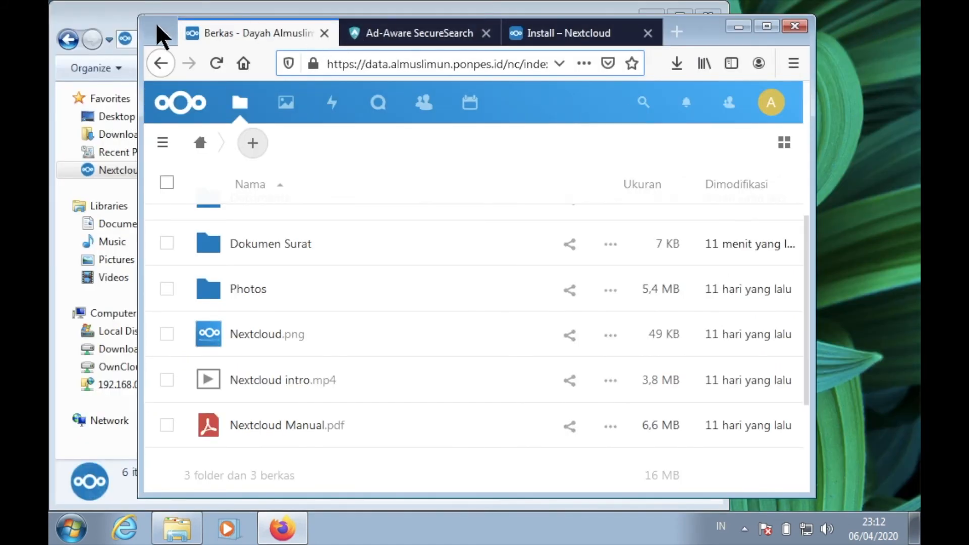
{"action": "key", "text": "super+Right"}
{"action": "left_click_drag", "start_coordinate": [383, 21], "coordinate": [49, 10]}
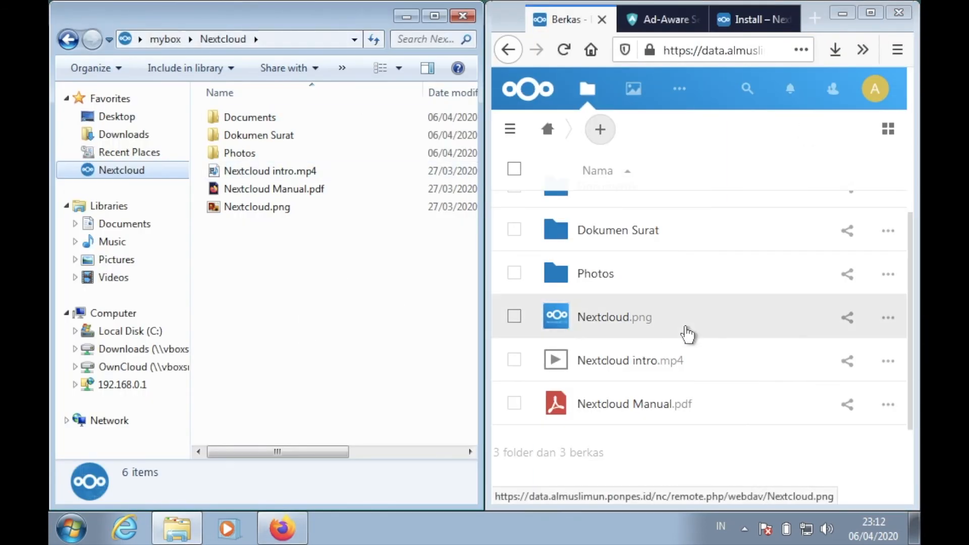
- Compare the files and folders on the cloud page with the contents of the local Nextcloud folder
{"action": "left_click", "coordinate": [885, 131]}
{"action": "left_click", "coordinate": [884, 132]}
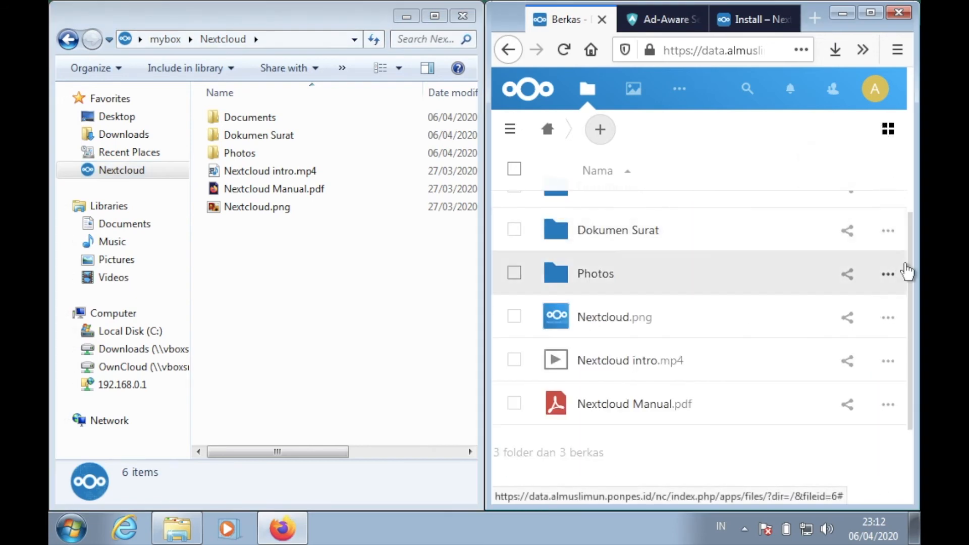
{"action": "left_click_drag", "start_coordinate": [912, 275], "coordinate": [903, 215]}
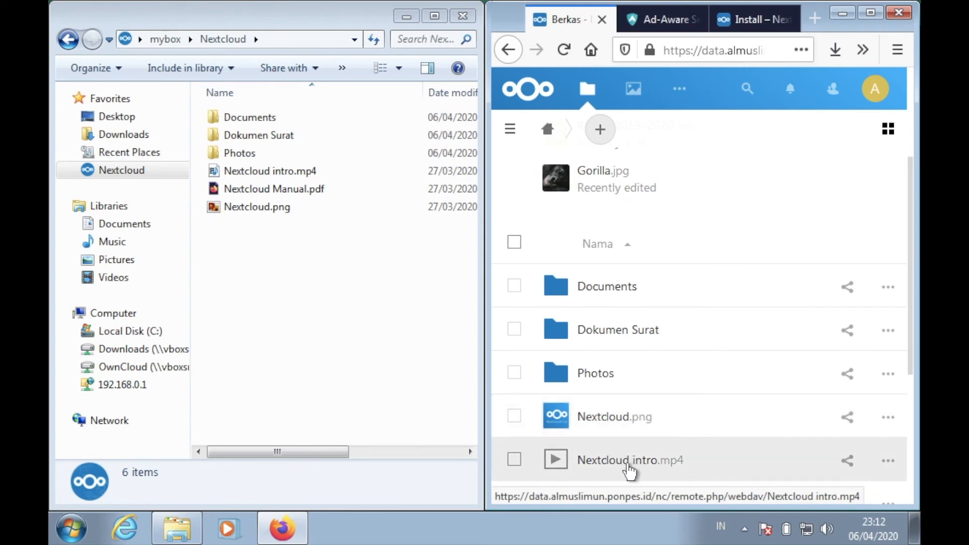
{"action": "left_click_drag", "start_coordinate": [910, 283], "coordinate": [909, 347]}
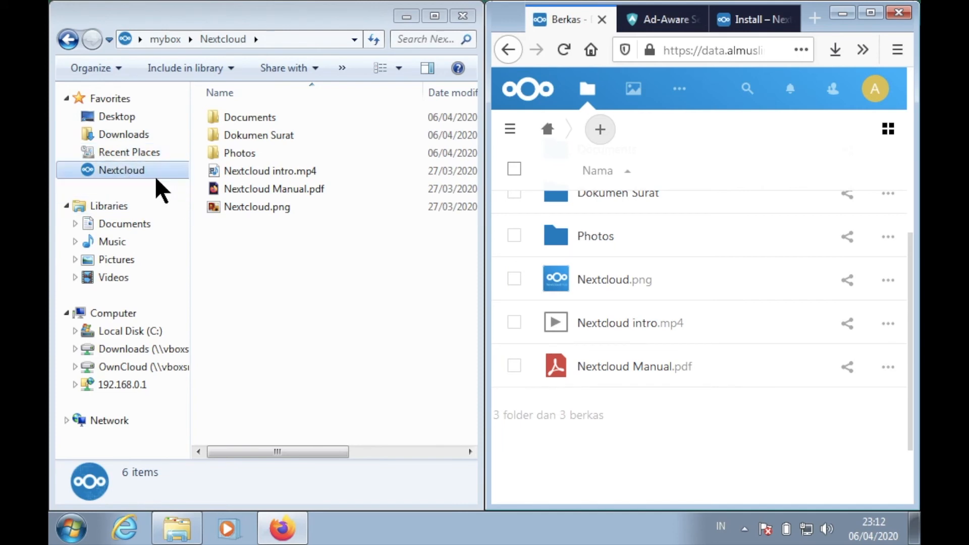
- Browse from Local Disk (C:) through Users and mybox to the Nextcloud folder, and reopen the folder from its favorites shortcut
{"action": "left_click", "coordinate": [138, 333]}
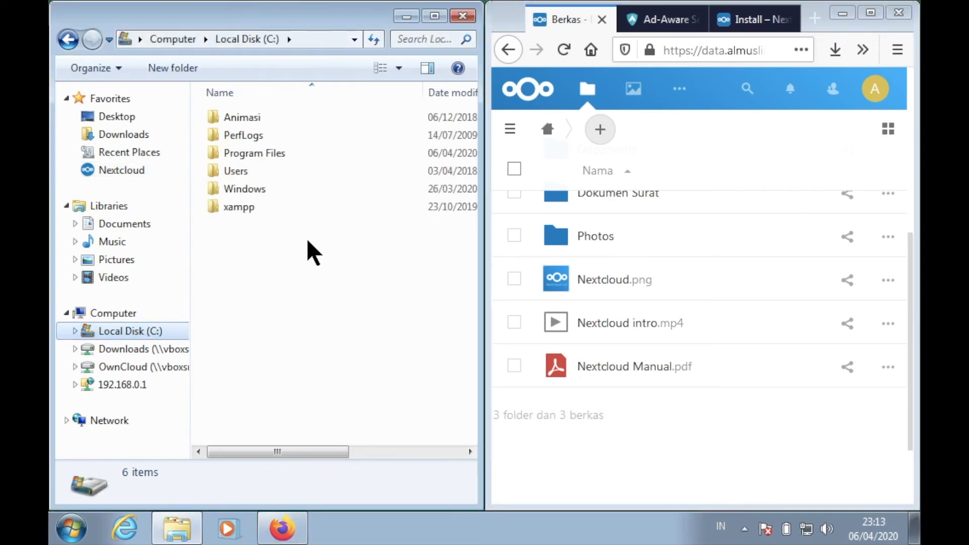
{"action": "double_click", "coordinate": [232, 173]}
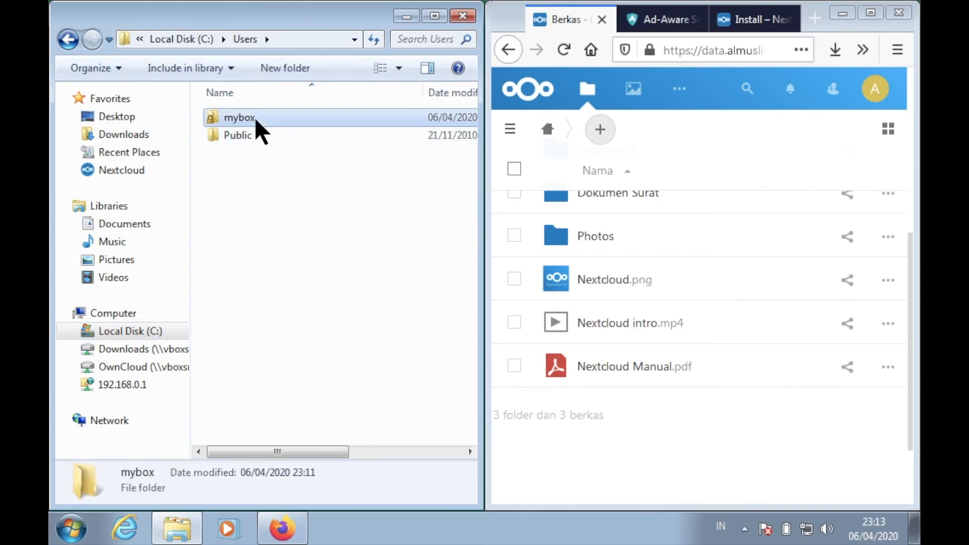
{"action": "double_click", "coordinate": [255, 117]}
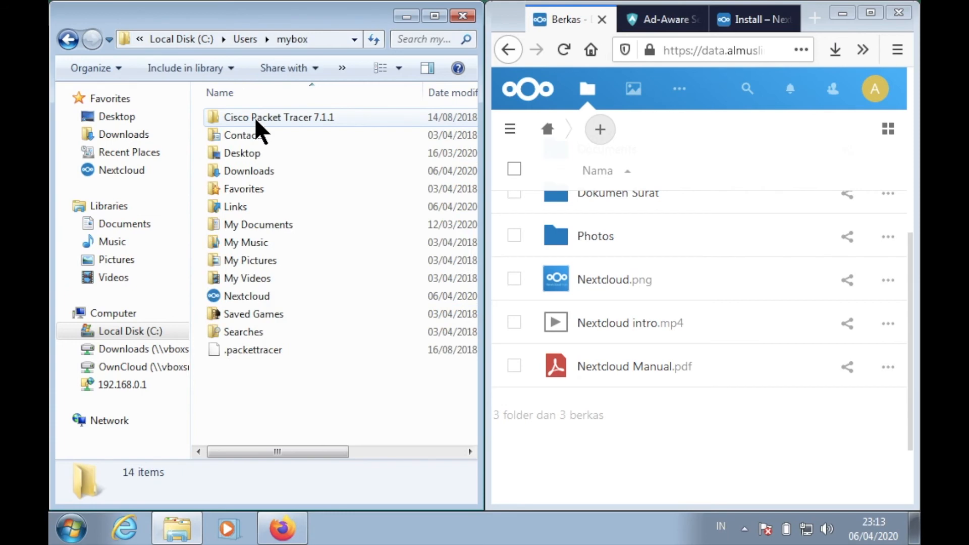
{"action": "double_click", "coordinate": [254, 294]}
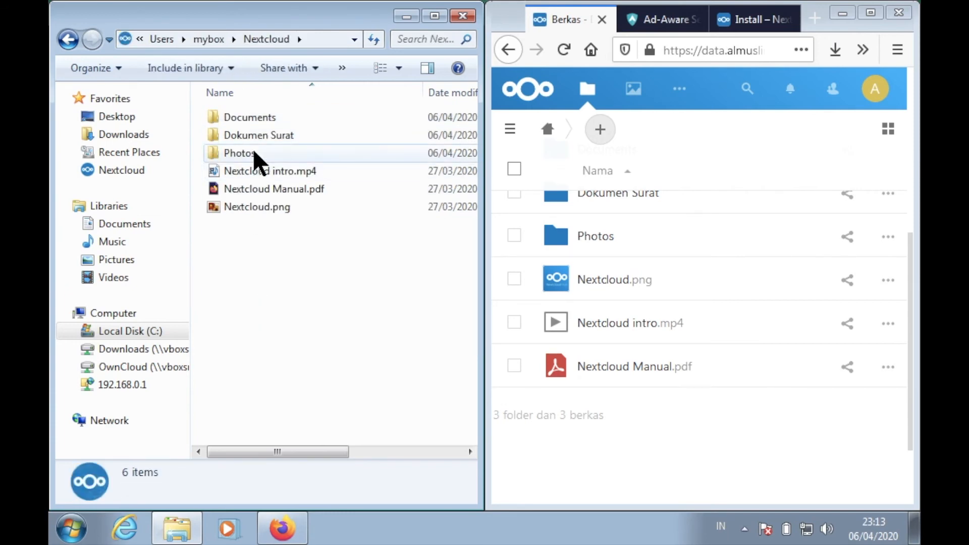
{"action": "left_click", "coordinate": [145, 172]}
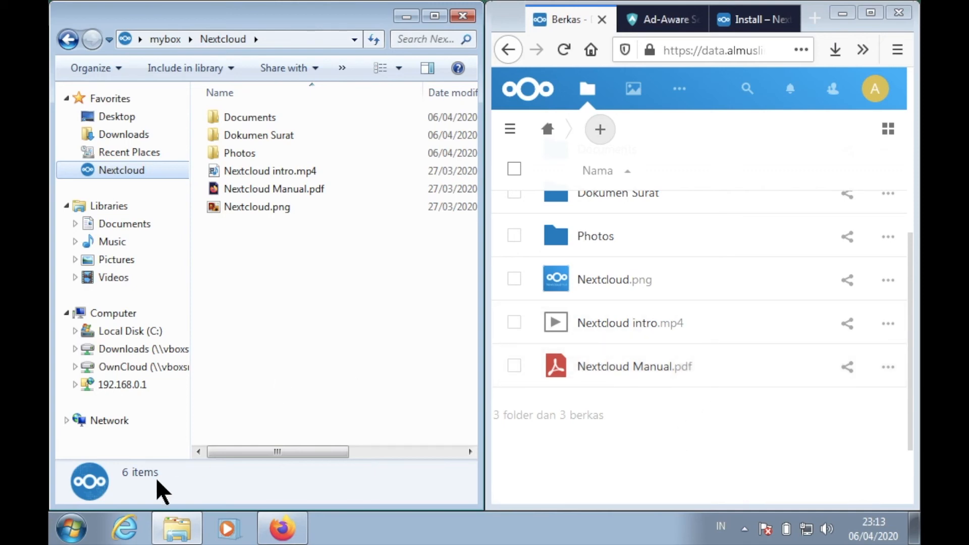
{"action": "left_click", "coordinate": [59, 535]}
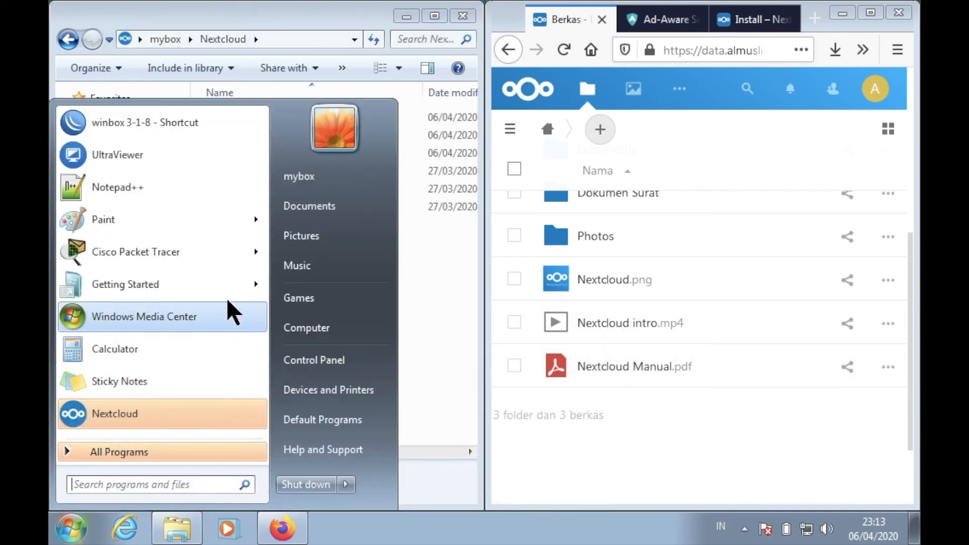
{"action": "left_click", "coordinate": [198, 188]}
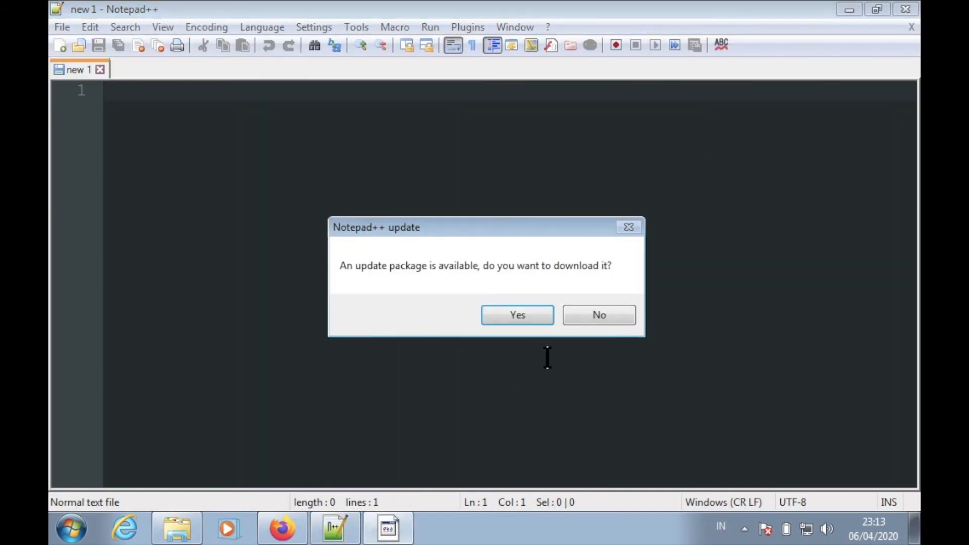
{"action": "left_click", "coordinate": [599, 317]}
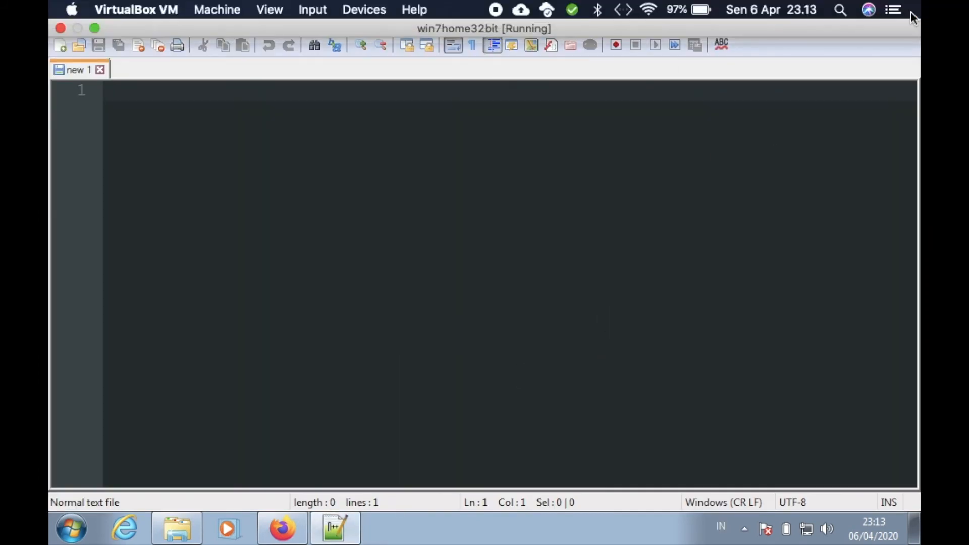
{"action": "left_click", "coordinate": [912, 13]}
{"action": "left_click", "coordinate": [382, 225]}
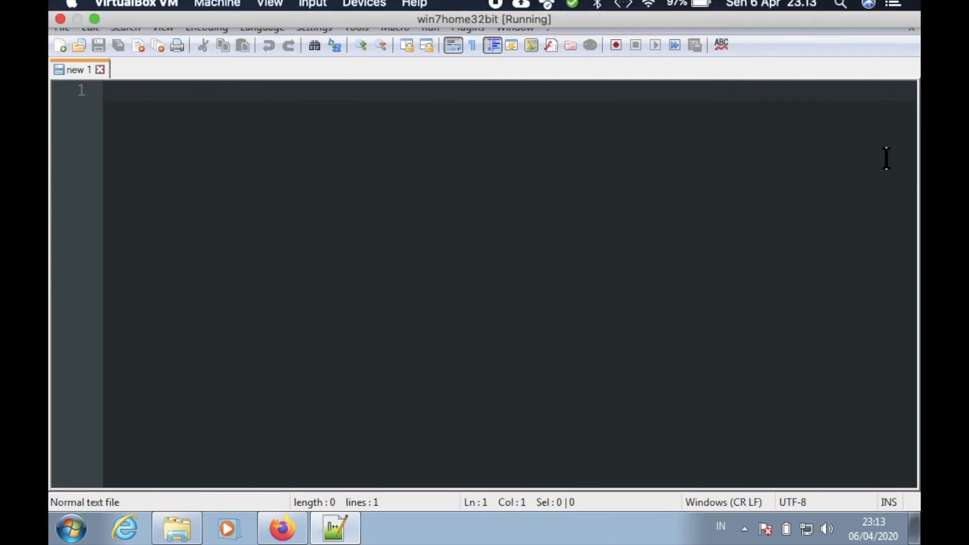
{"action": "left_click", "coordinate": [908, 8]}
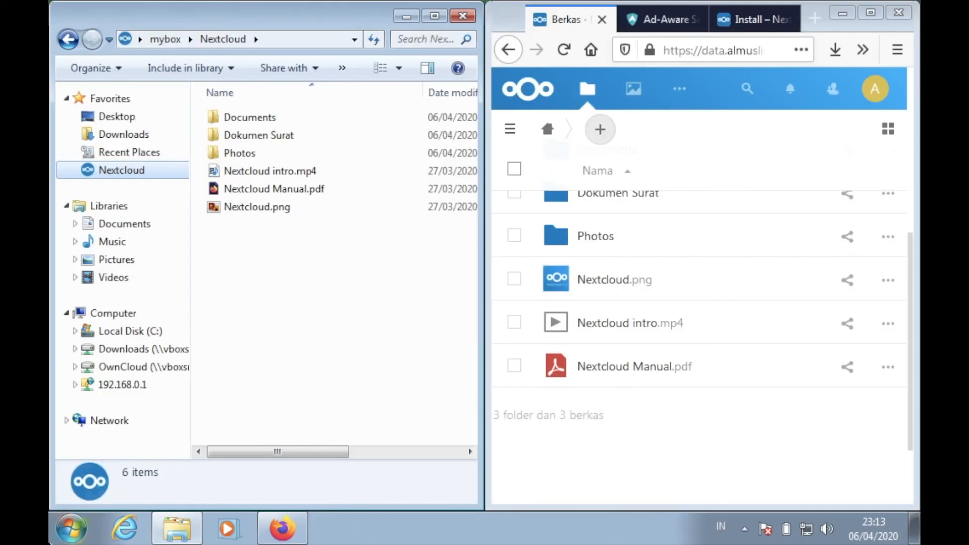
- Search the installed programs for "word" and open WordPad with a blank document
{"action": "left_click", "coordinate": [71, 528]}
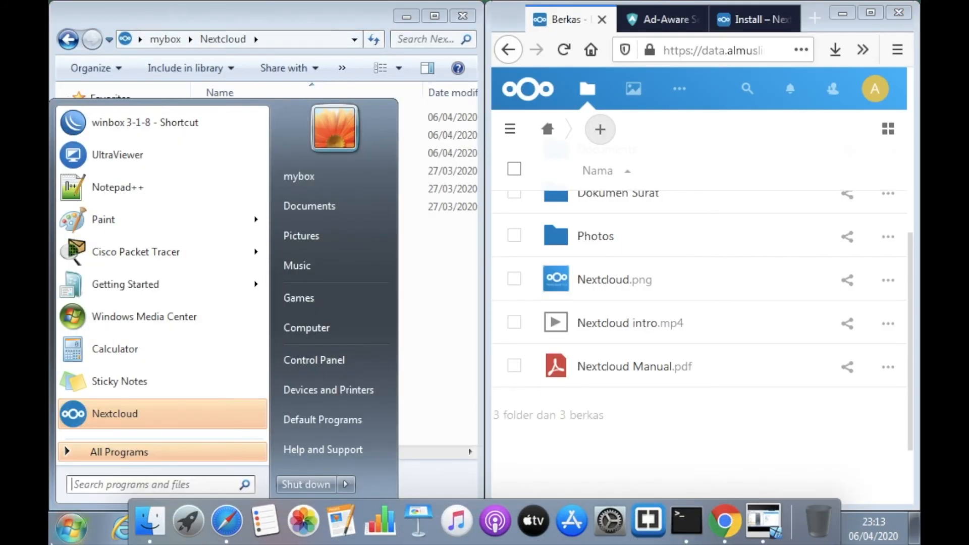
{"action": "type", "text": "word"}
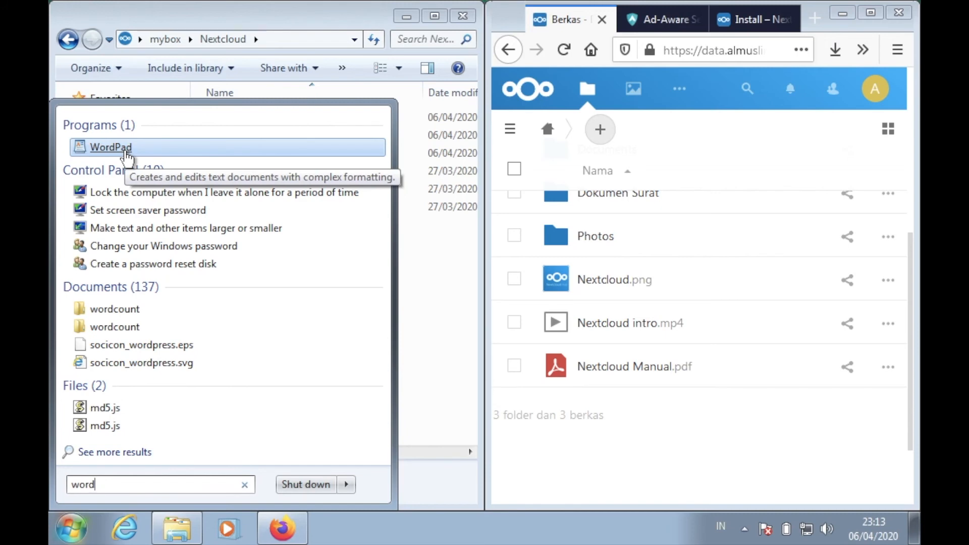
{"action": "left_click", "coordinate": [128, 158]}
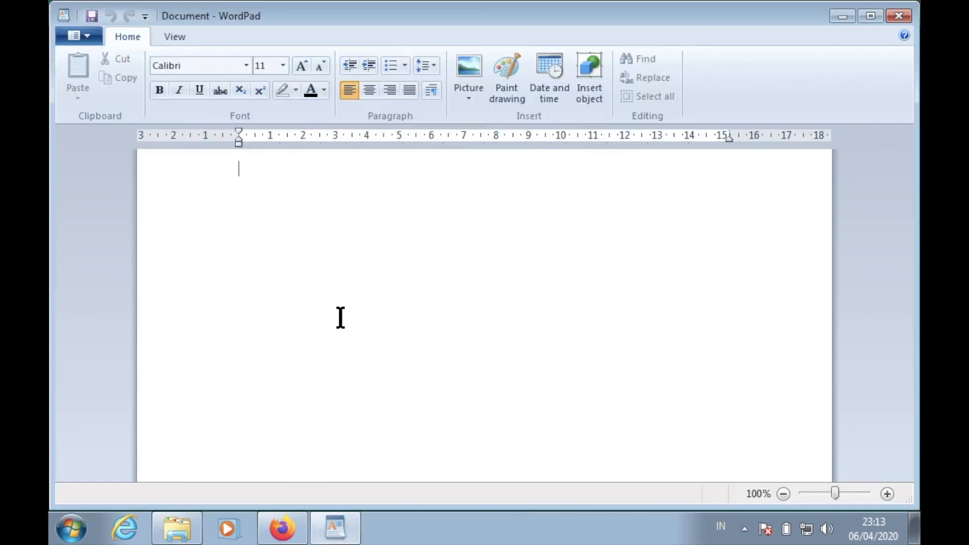
- Write "ini adalah sebuah file uji coba" in the blank document and start saving it as a plain text document
{"action": "type", "text": "ini adalah sebuah file uji coba"}
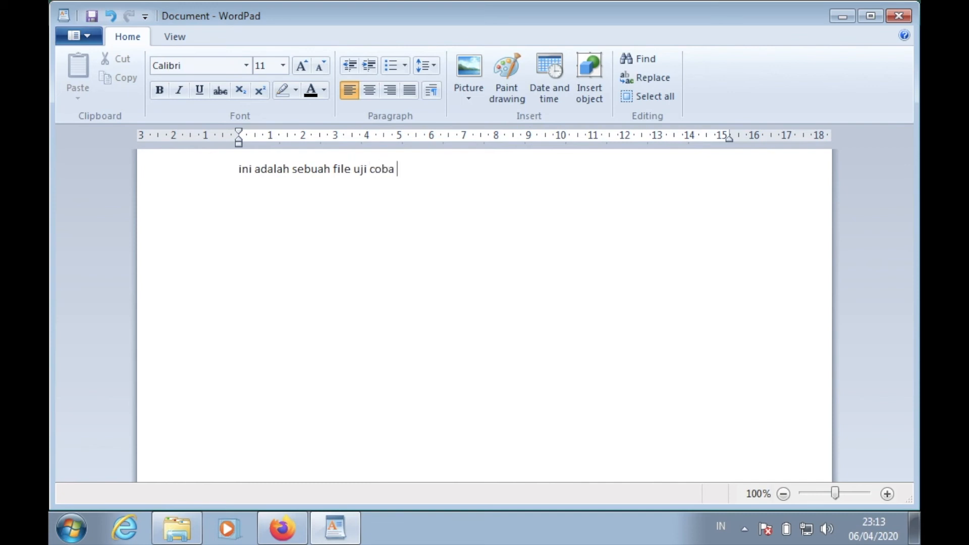
{"action": "left_click", "coordinate": [87, 35]}
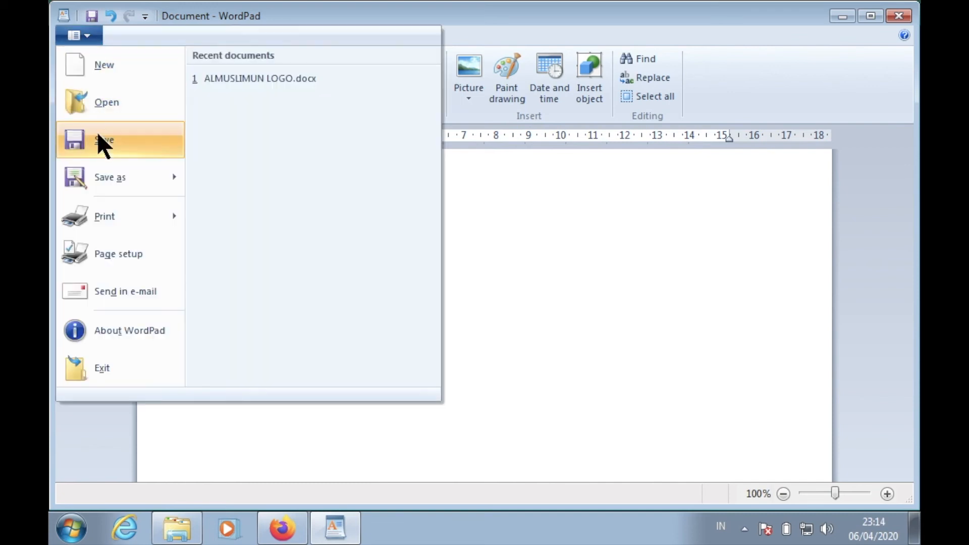
{"action": "mouse_move", "coordinate": [104, 183]}
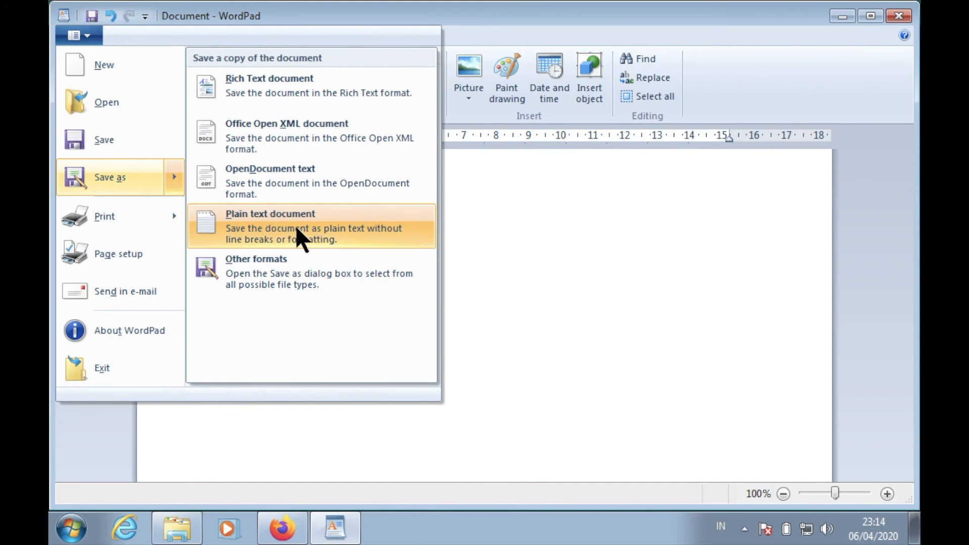
{"action": "left_click", "coordinate": [313, 230]}
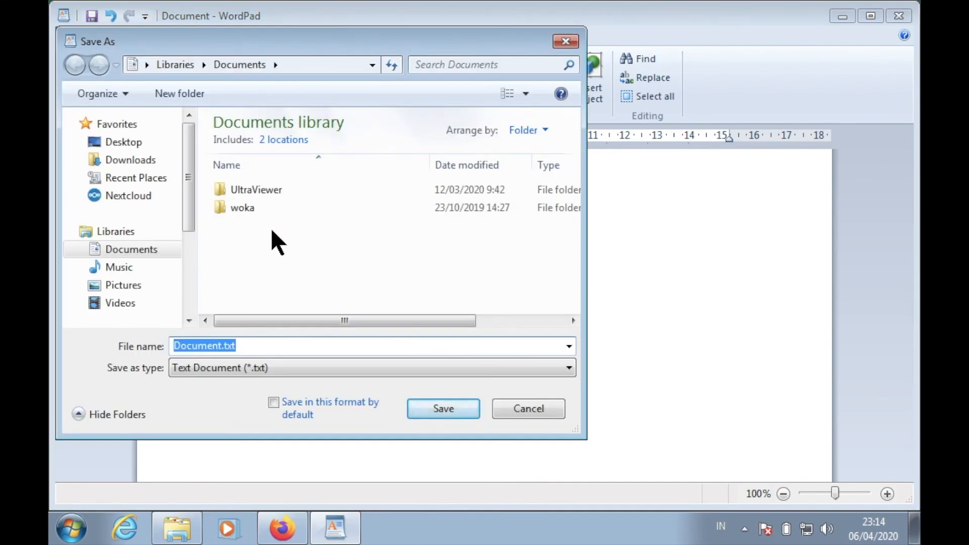
- Save the text document as "tes singkrong.txt" in the Nextcloud folder, accepting the text-only format, and close WordPad
{"action": "left_click", "coordinate": [152, 197]}
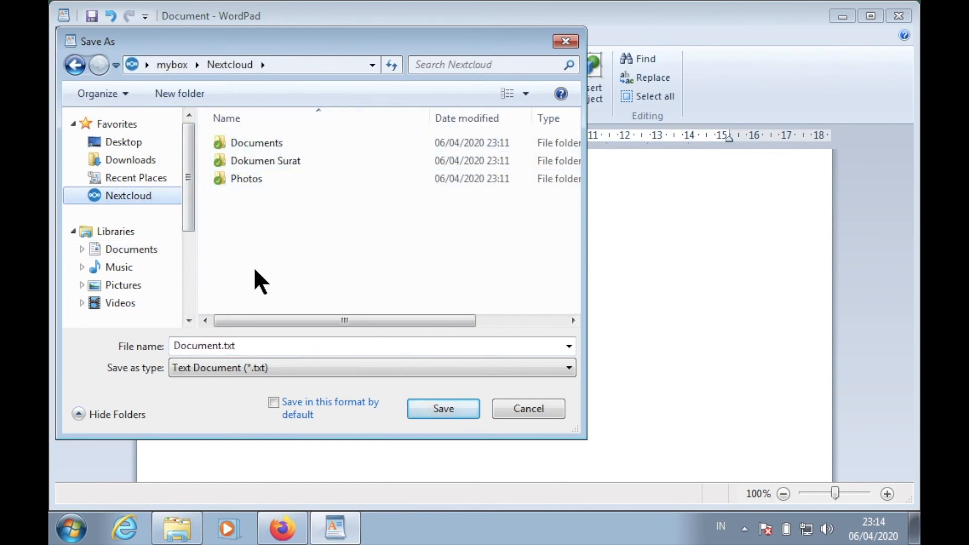
{"action": "double_click", "coordinate": [223, 345]}
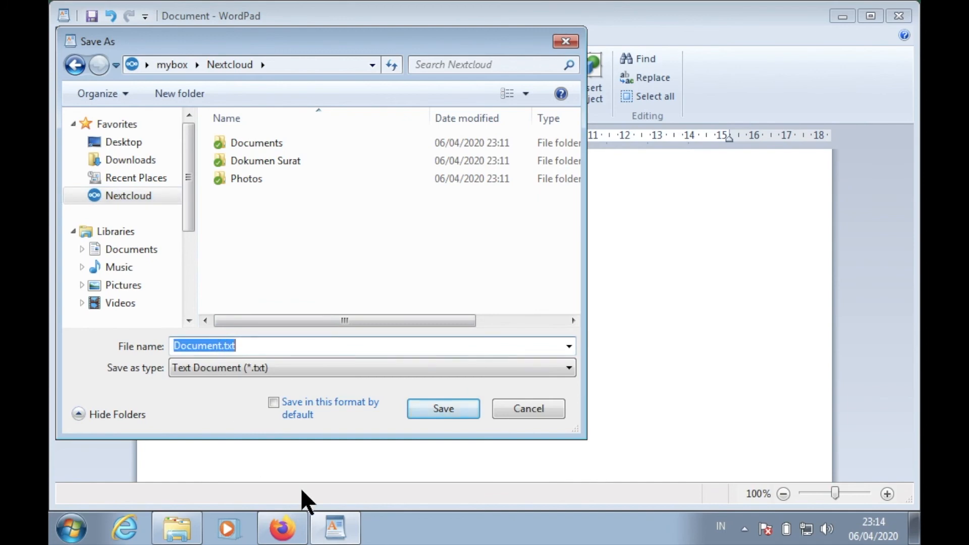
{"action": "key", "text": "End"}
{"action": "key", "text": "BackSpace"}
{"action": "key", "text": "BackSpace"}
{"action": "key", "text": "BackSpace"}
{"action": "key", "text": "BackSpace"}
{"action": "key", "text": "BackSpace"}
{"action": "key", "text": "BackSpace"}
{"action": "key", "text": "BackSpace"}
{"action": "type", "text": "tes singkro"}
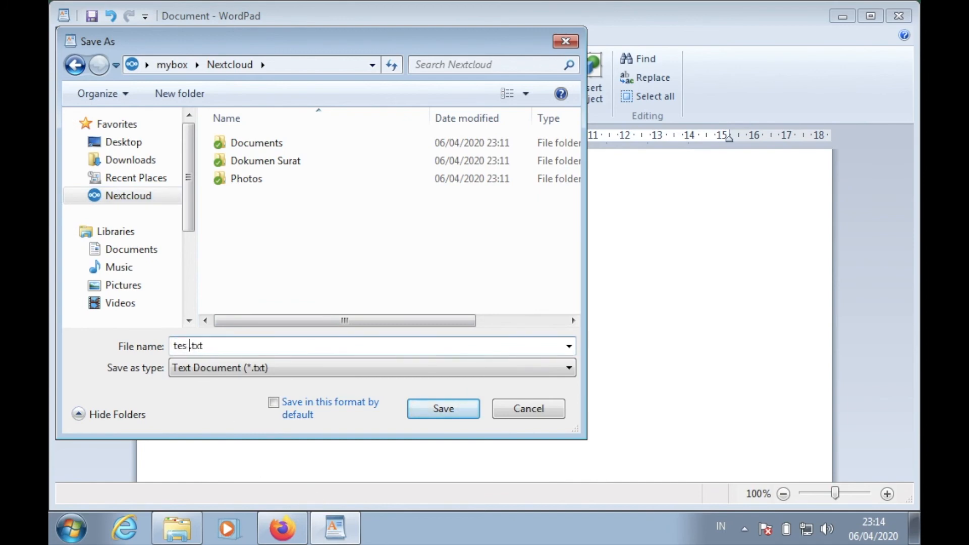
{"action": "type", "text": "ng"}
{"action": "left_click", "coordinate": [443, 409]}
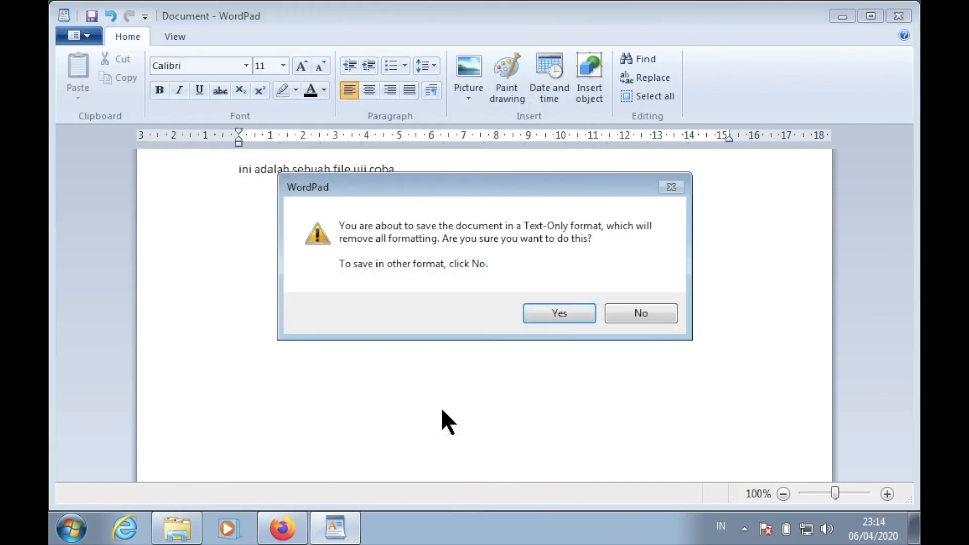
{"action": "left_click", "coordinate": [557, 313]}
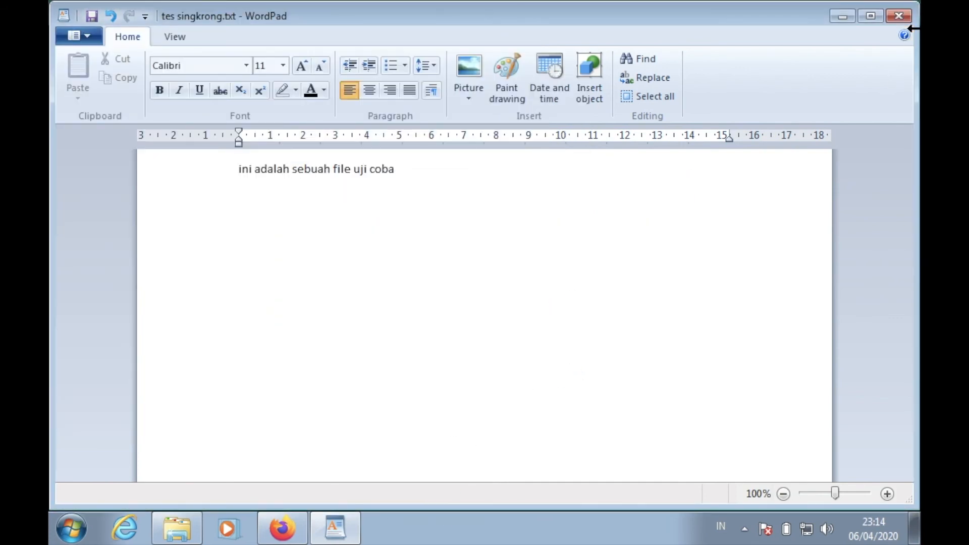
{"action": "left_click", "coordinate": [899, 16]}
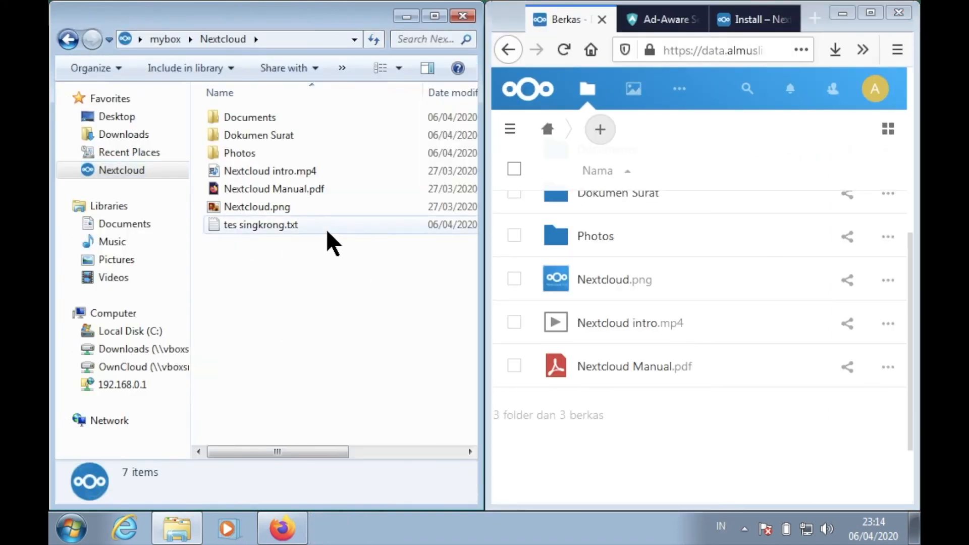
- Check the local folder's synchronization status in the Nextcloud desktop client and close its window
{"action": "left_click_drag", "start_coordinate": [308, 447], "coordinate": [280, 435]}
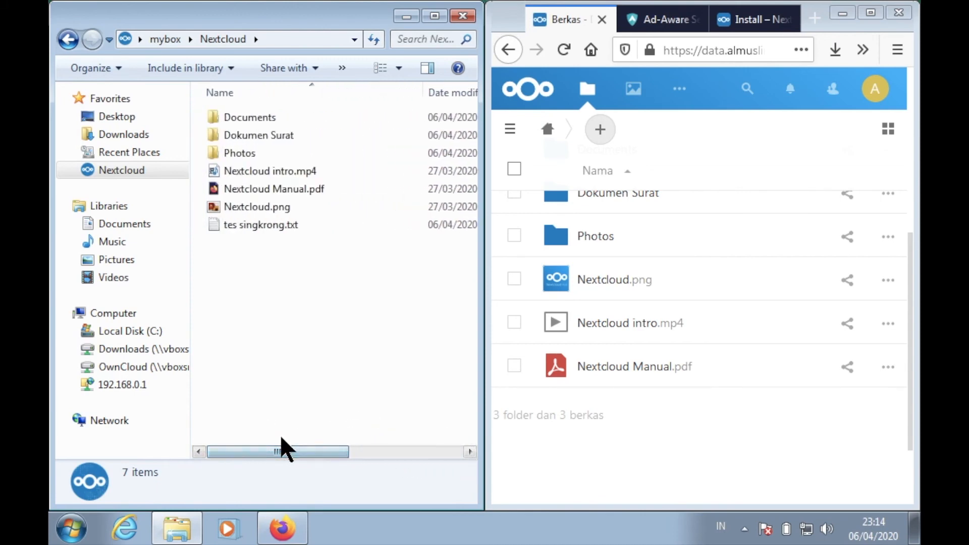
{"action": "left_click", "coordinate": [744, 529]}
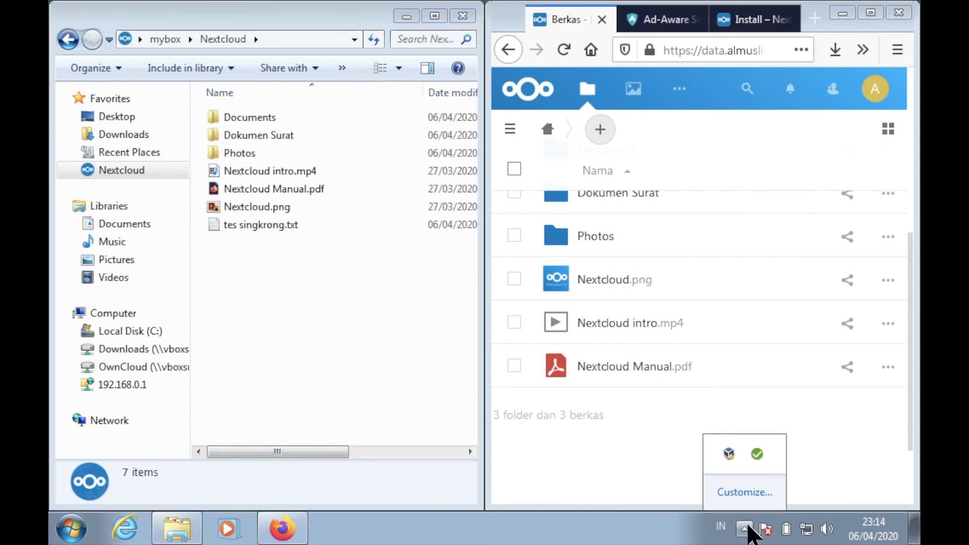
{"action": "left_click", "coordinate": [756, 454]}
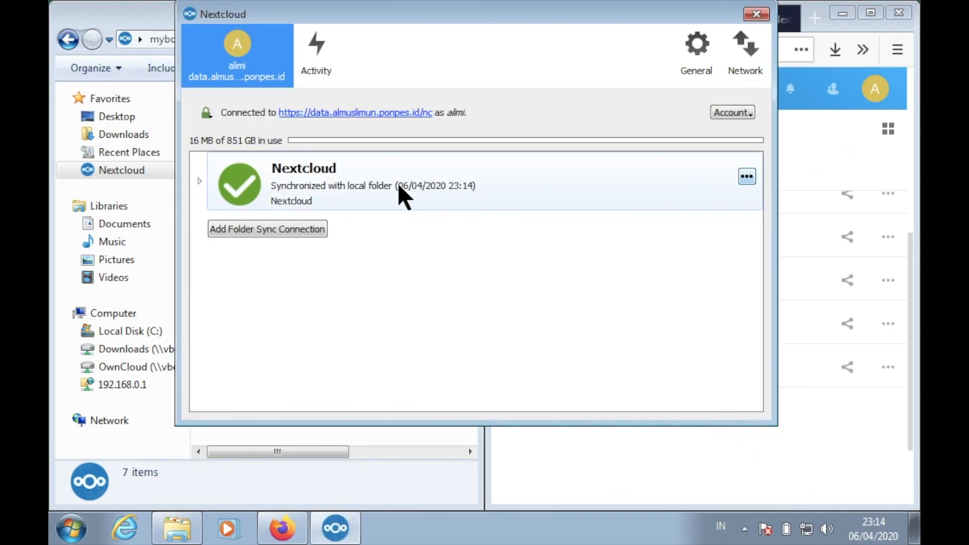
{"action": "left_click", "coordinate": [760, 13]}
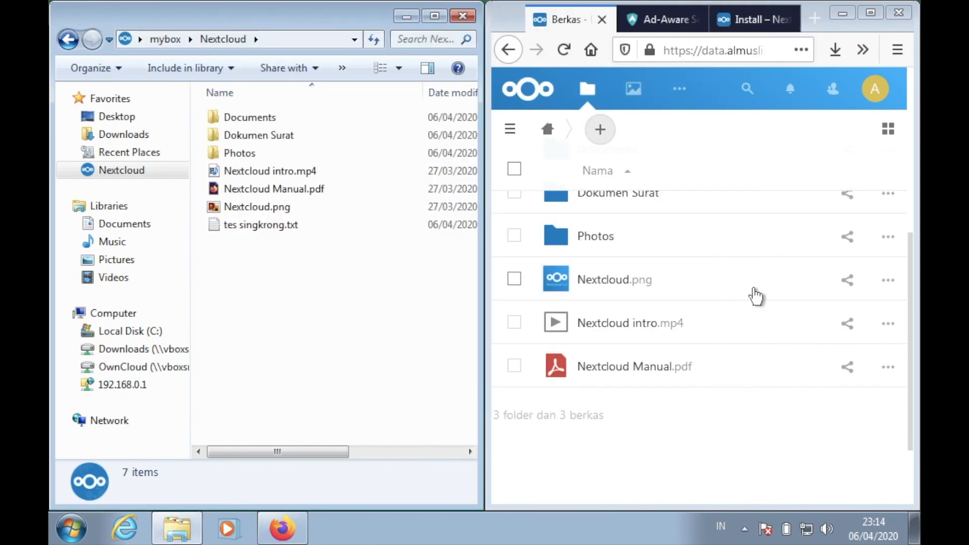
- Reload the cloud files page in maximized Firefox to look for tes singkrong.txt, and restore the side-by-side layout
{"action": "left_click", "coordinate": [870, 13]}
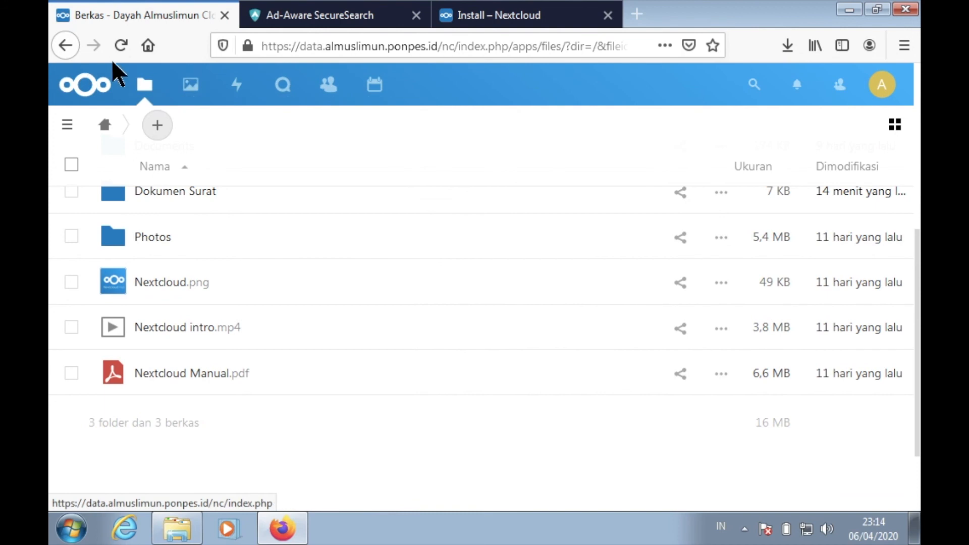
{"action": "left_click", "coordinate": [121, 46]}
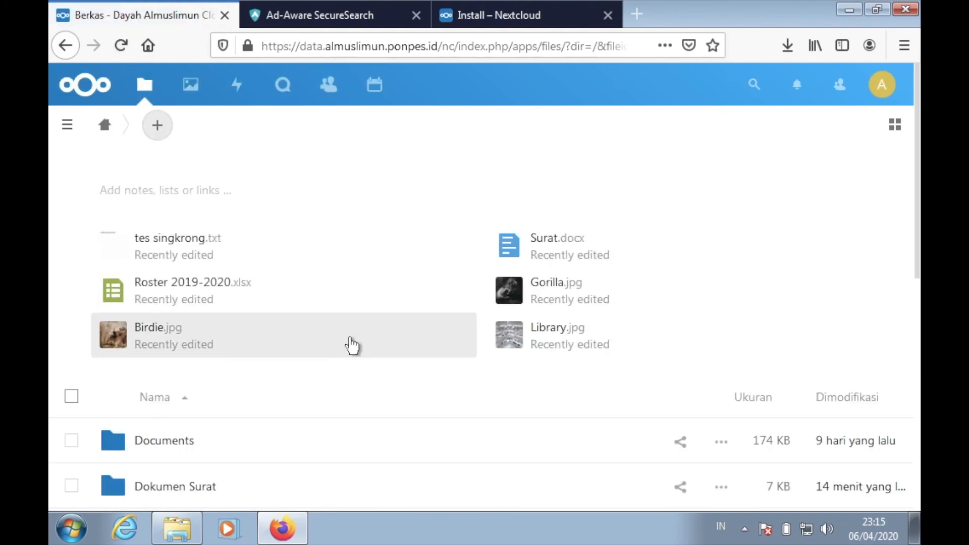
{"action": "scroll", "coordinate": [351, 346], "scroll_direction": "down", "scroll_amount": 6}
{"action": "scroll", "coordinate": [351, 346], "scroll_direction": "down", "scroll_amount": 2}
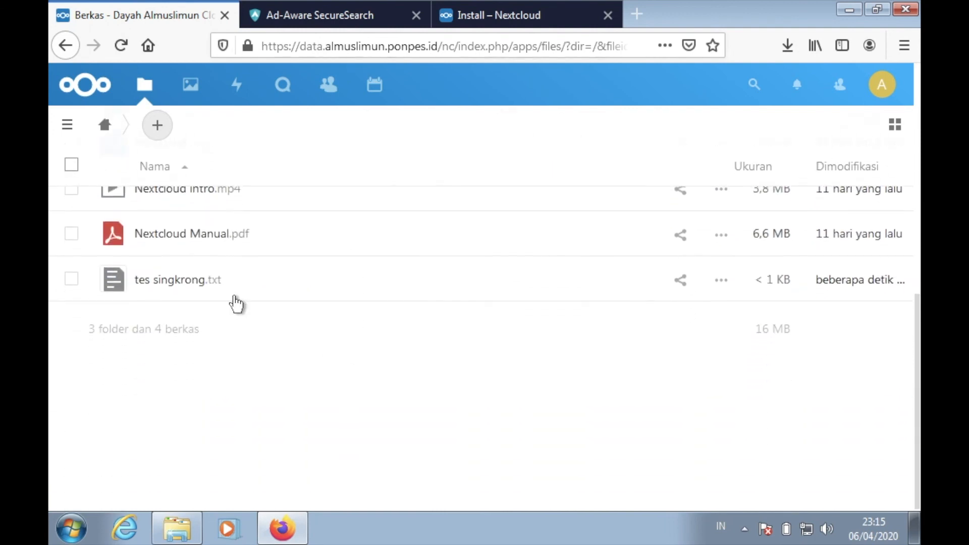
{"action": "left_click", "coordinate": [877, 10]}
{"action": "left_click_drag", "start_coordinate": [149, 30], "coordinate": [918, 25]}
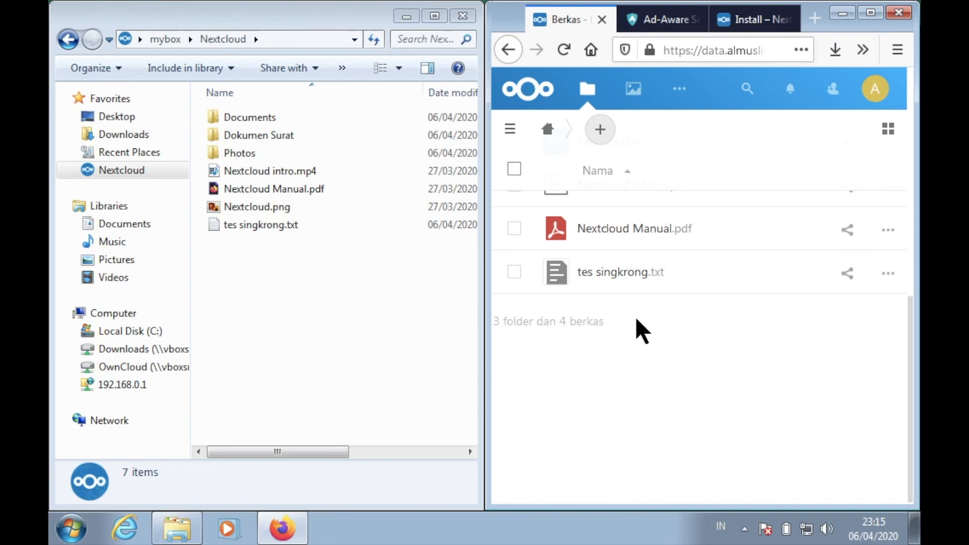
- Create a new Document named "dokumen_singkron" on the Nextcloud files page
{"action": "scroll", "coordinate": [655, 290], "scroll_direction": "up", "scroll_amount": 1}
{"action": "scroll", "coordinate": [655, 291], "scroll_direction": "up", "scroll_amount": 8}
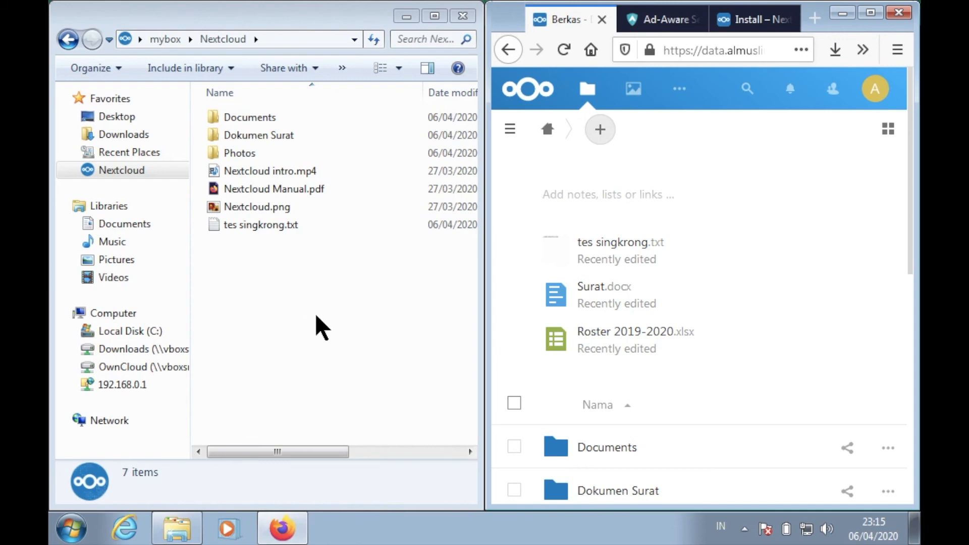
{"action": "left_click", "coordinate": [601, 131]}
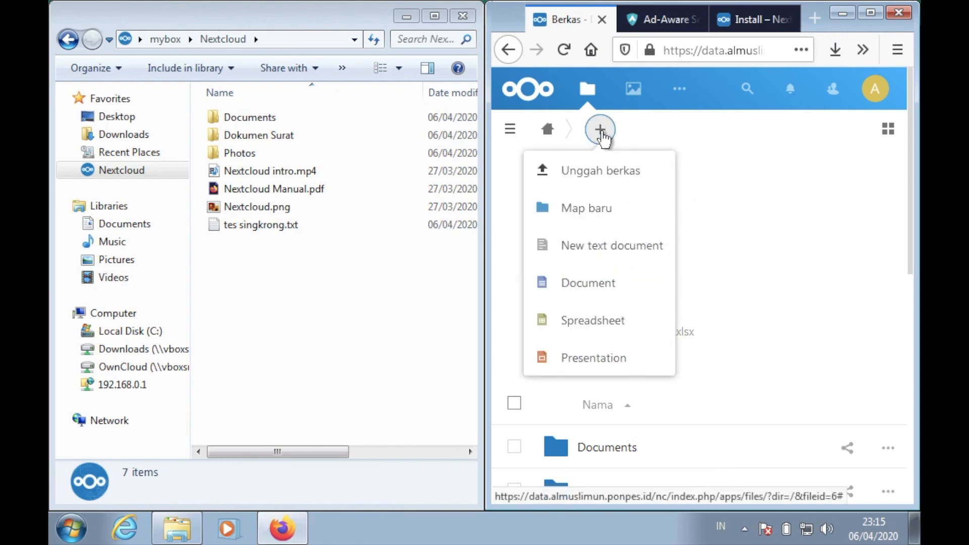
{"action": "left_click", "coordinate": [598, 295]}
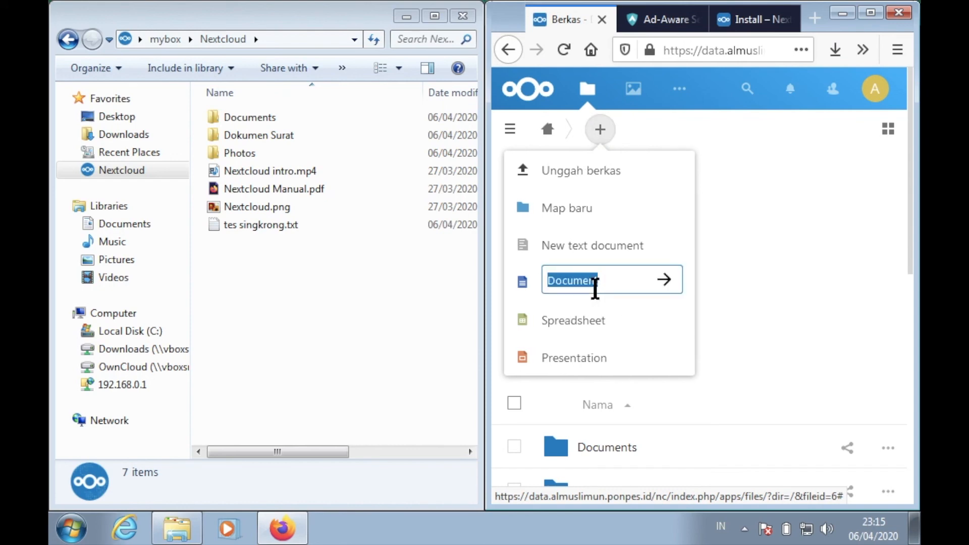
{"action": "key", "text": "BackSpace"}
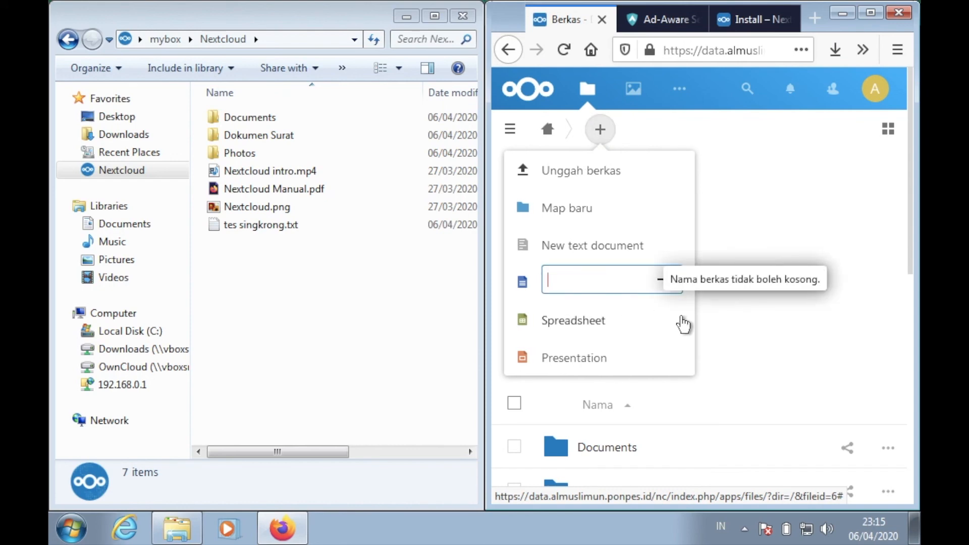
{"action": "type", "text": "dokumen_singkron"}
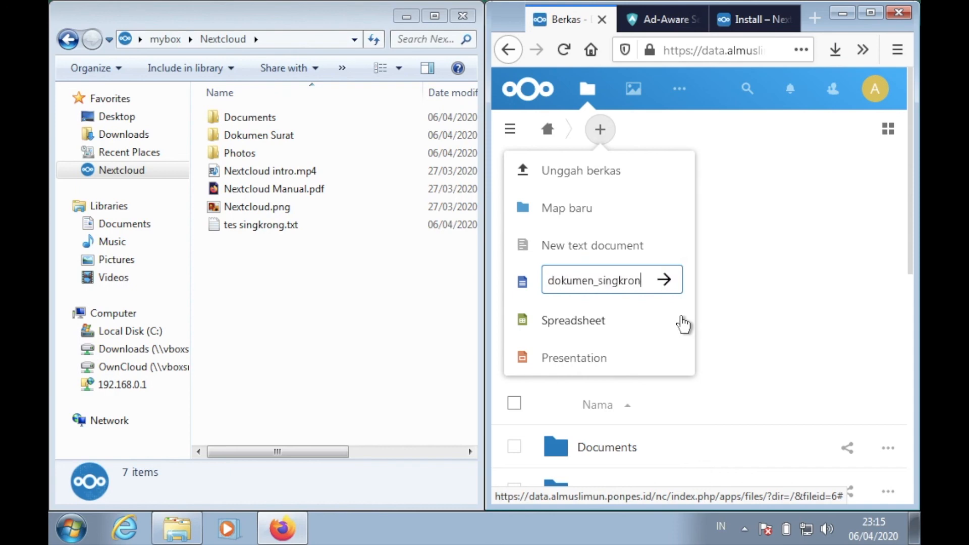
{"action": "left_click", "coordinate": [671, 284]}
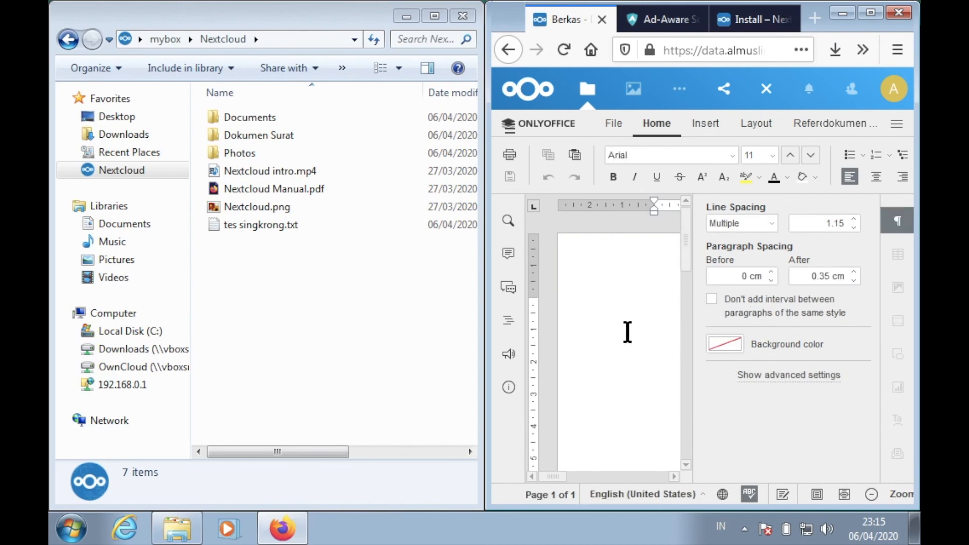
- Write "tes singkrong" in the new online document and close it to return to the cloud file list
{"action": "type", "text": "tes s"}
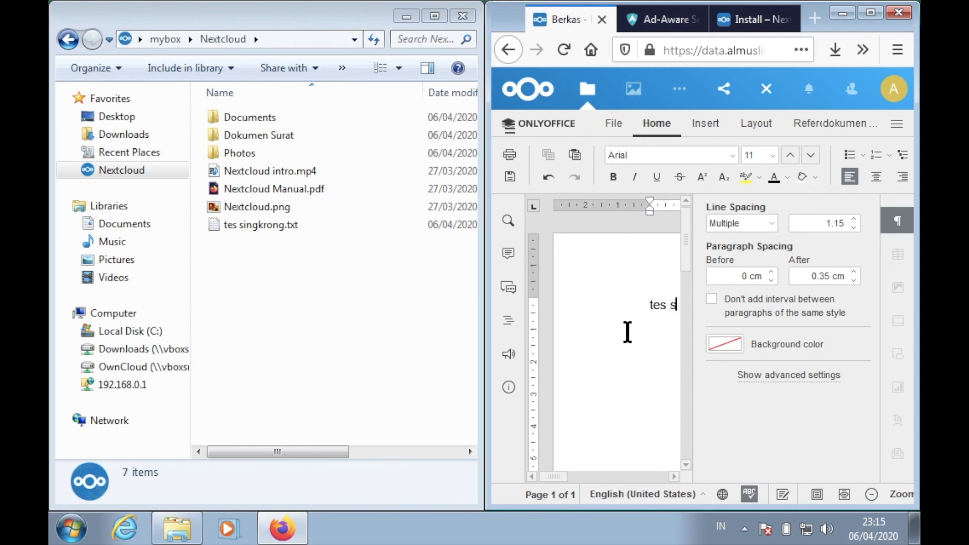
{"action": "type", "text": "ingkrong"}
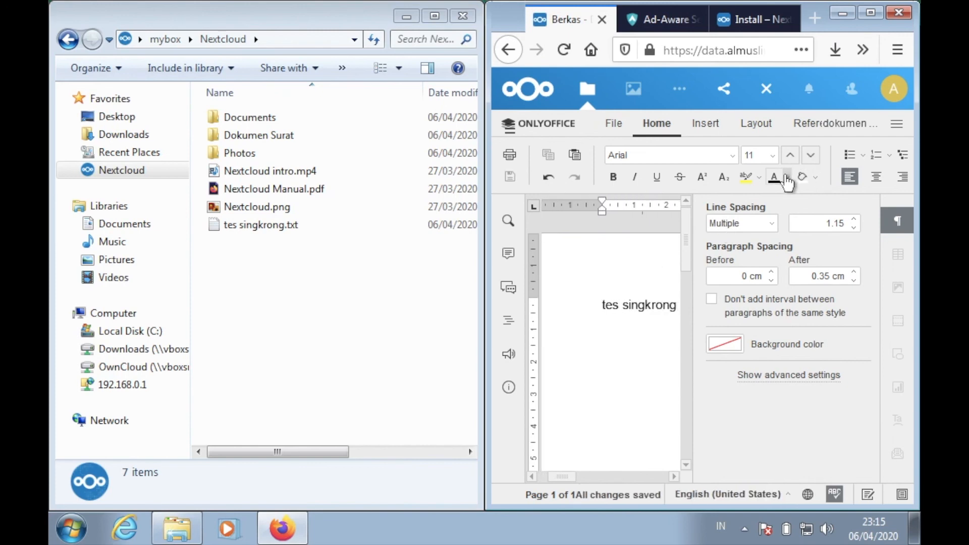
{"action": "left_click", "coordinate": [766, 91]}
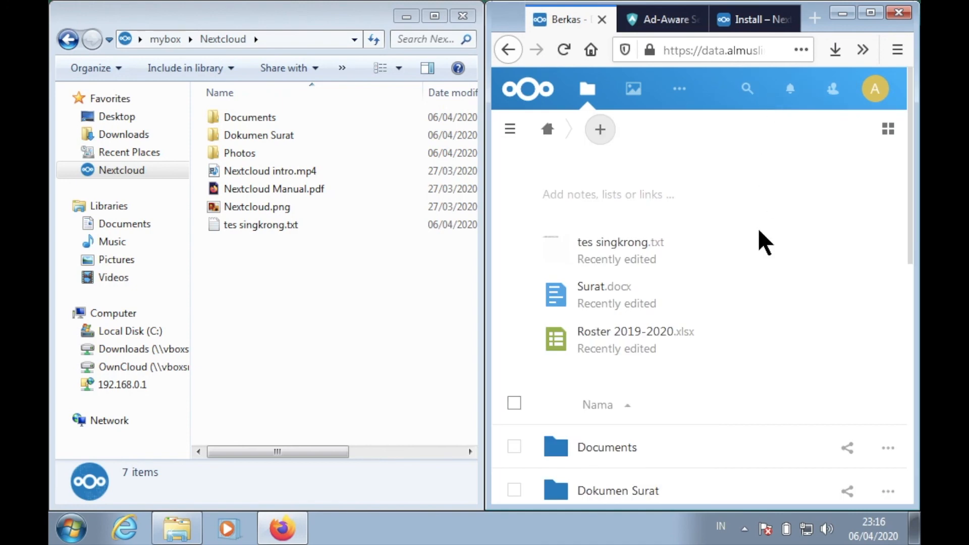
- Locate dokumen_singkron.docx in the cloud file list, and refresh the local Nextcloud folder to select the same file there
{"action": "scroll", "coordinate": [759, 286], "scroll_direction": "down", "scroll_amount": 8}
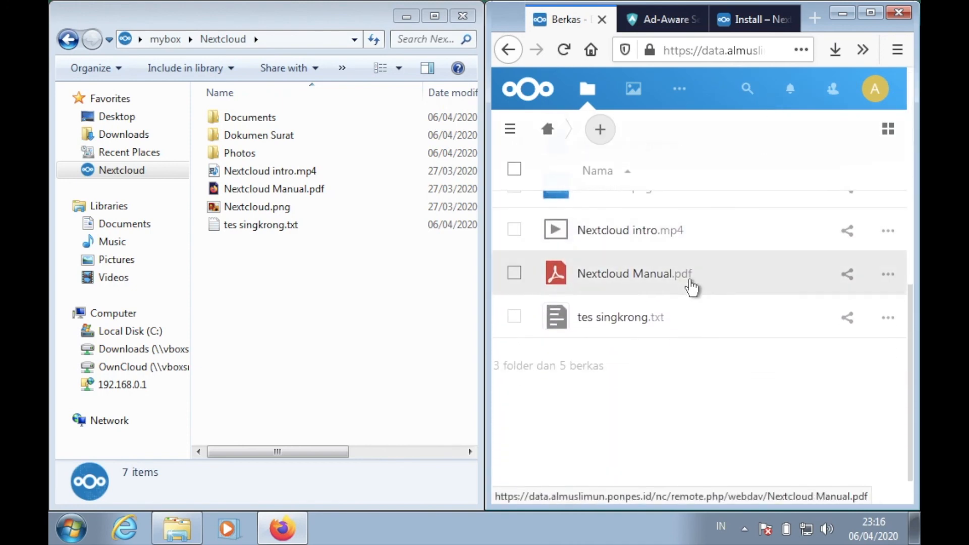
{"action": "scroll", "coordinate": [691, 287], "scroll_direction": "up", "scroll_amount": 5}
{"action": "scroll", "coordinate": [690, 282], "scroll_direction": "up", "scroll_amount": 3}
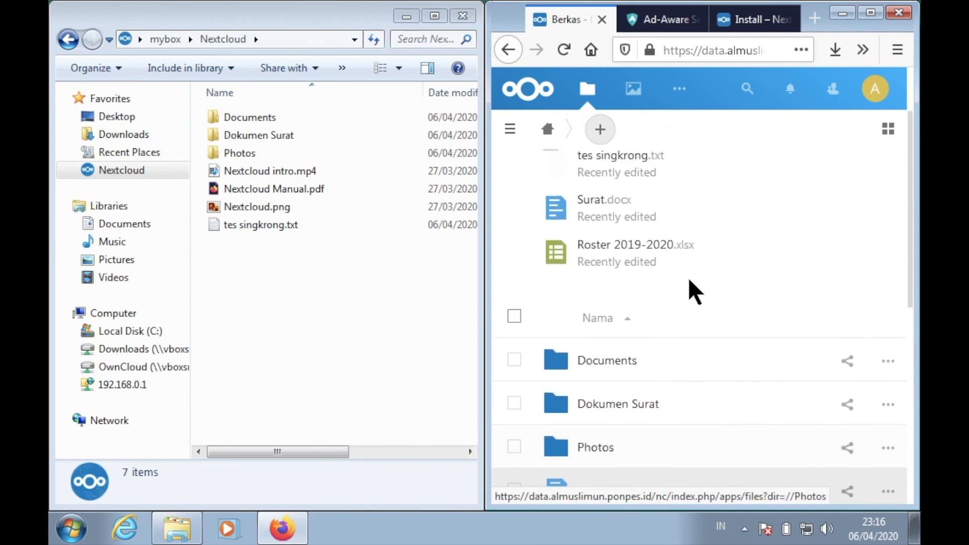
{"action": "scroll", "coordinate": [691, 283], "scroll_direction": "down", "scroll_amount": 1}
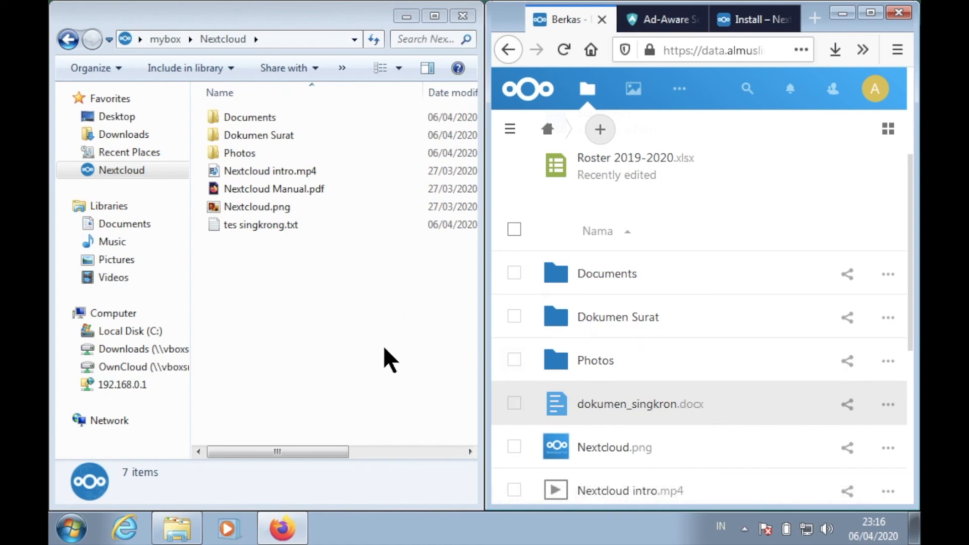
{"action": "right_click", "coordinate": [342, 337]}
{"action": "left_click", "coordinate": [386, 161]}
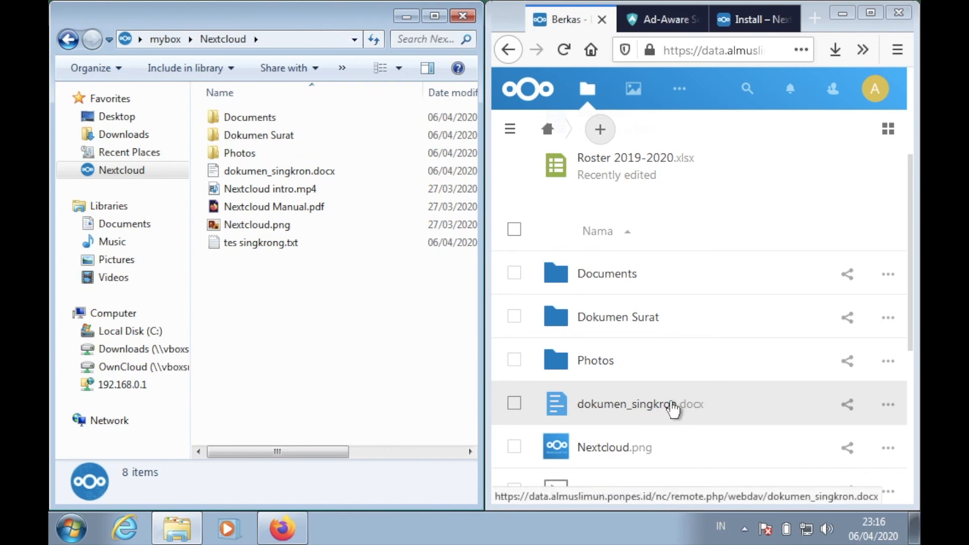
{"action": "left_click", "coordinate": [293, 174]}
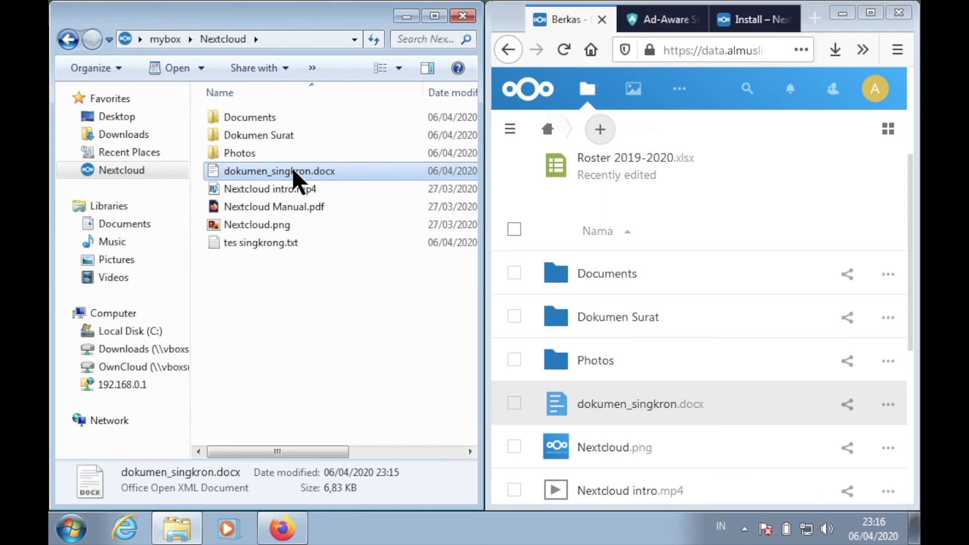